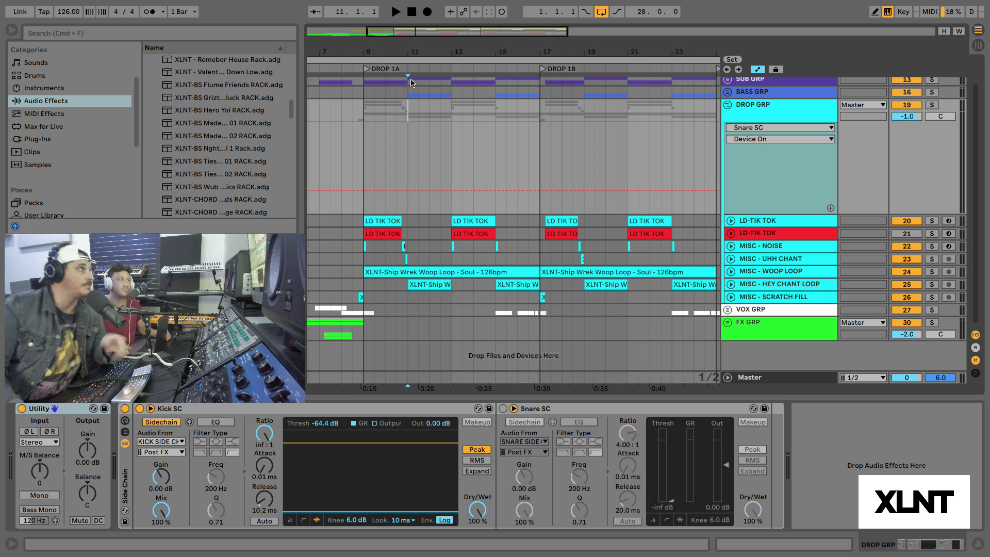
Unfold both LD-TIK TOK tracks in the drop group and deactivate the cyan one.
key(space)
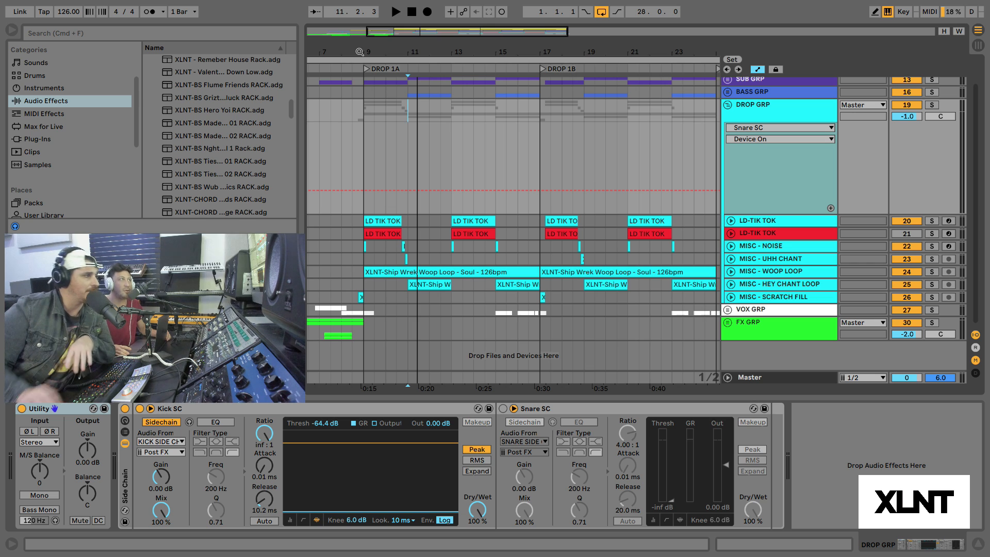
drag(359, 56, 359, 73)
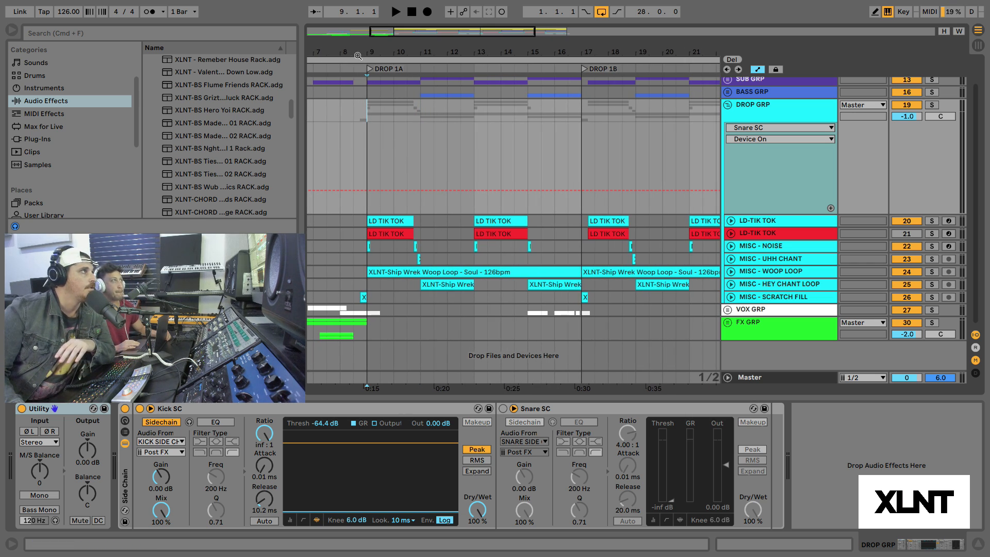
drag(359, 52, 359, 69)
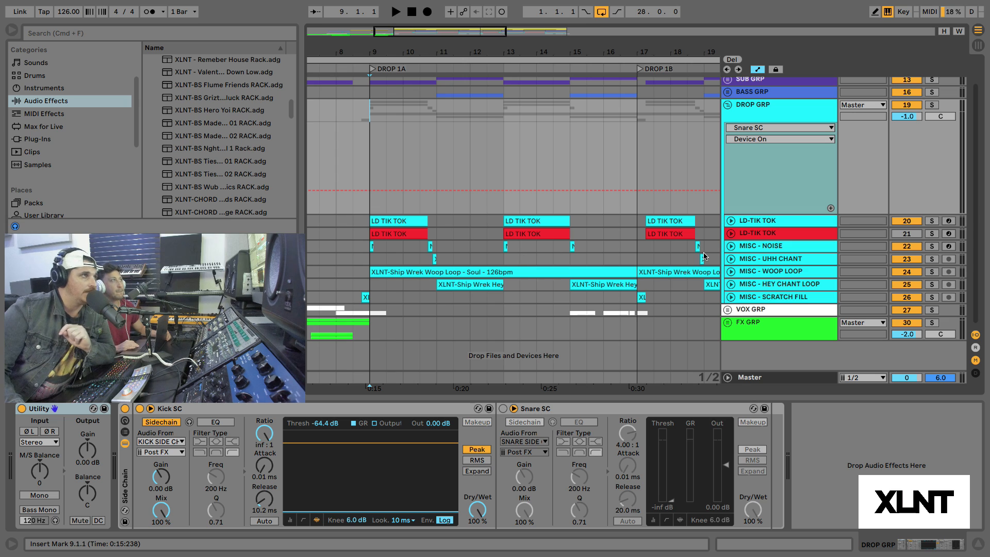
click(736, 233)
click(731, 234)
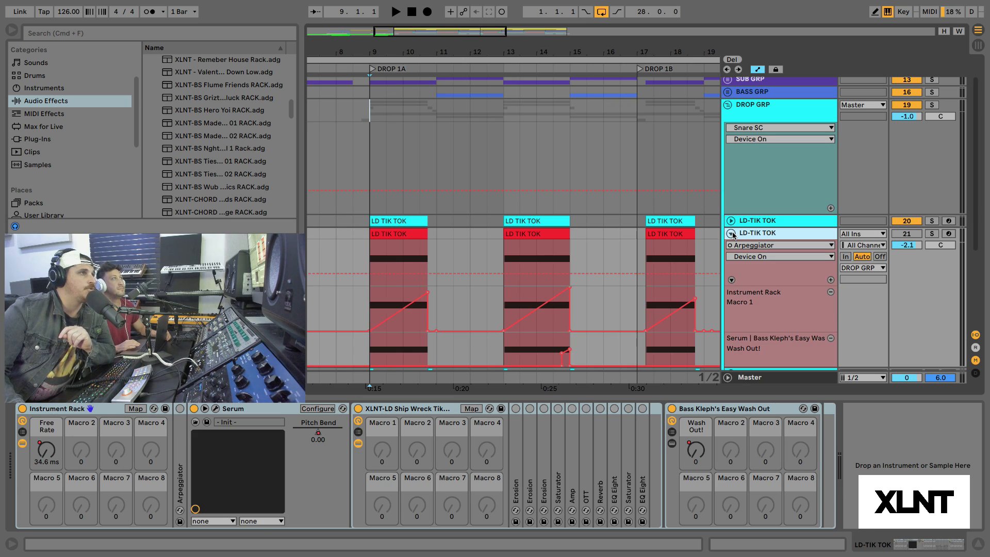
click(758, 221)
click(731, 221)
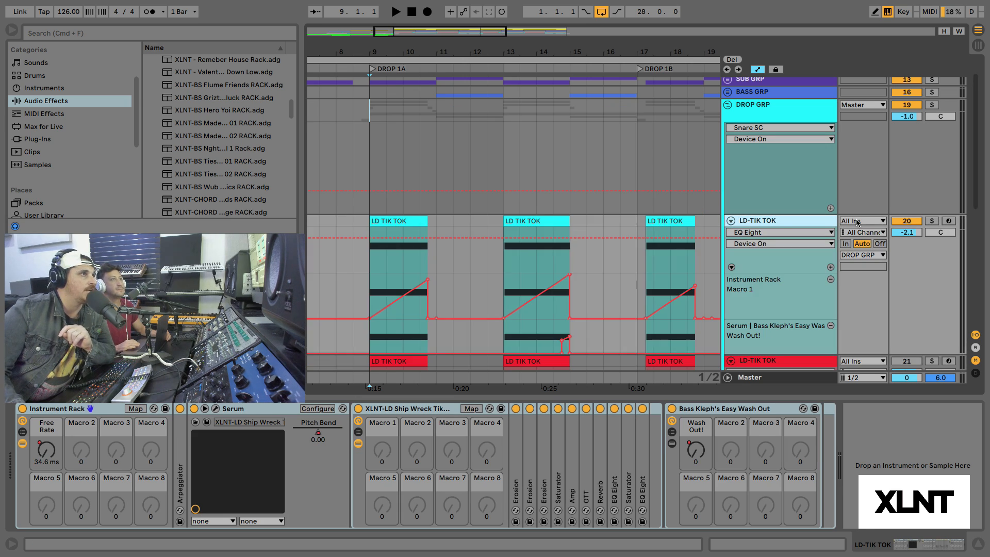
click(907, 220)
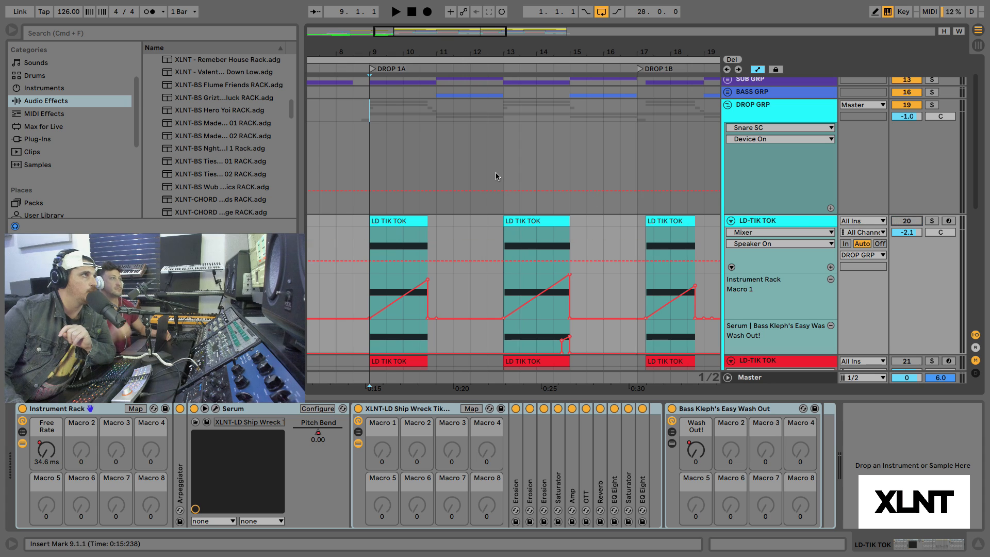
Select the red LD-TIK TOK clip at the start of DROP 1A, activate its track and play the clip.
scroll(496, 177, down, 3)
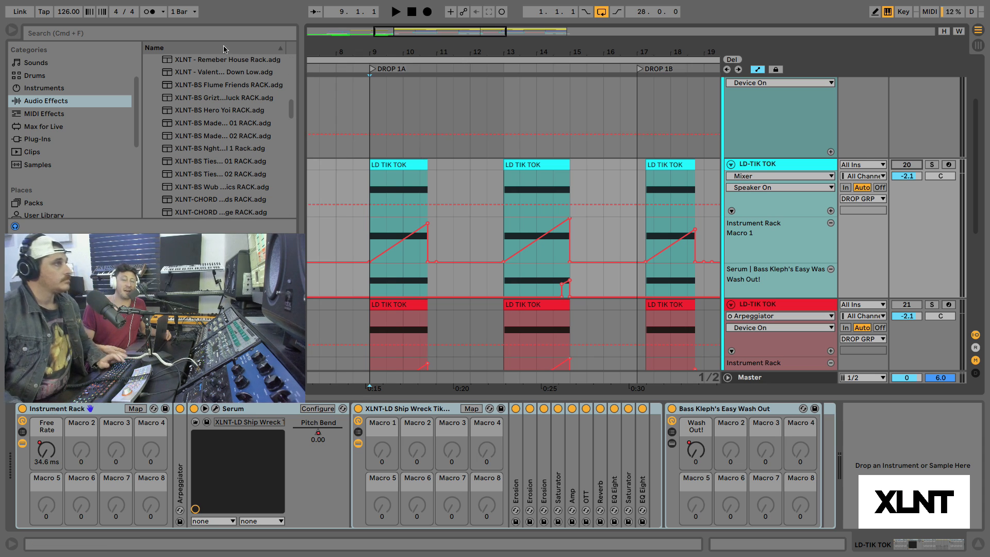
drag(332, 51, 334, 85)
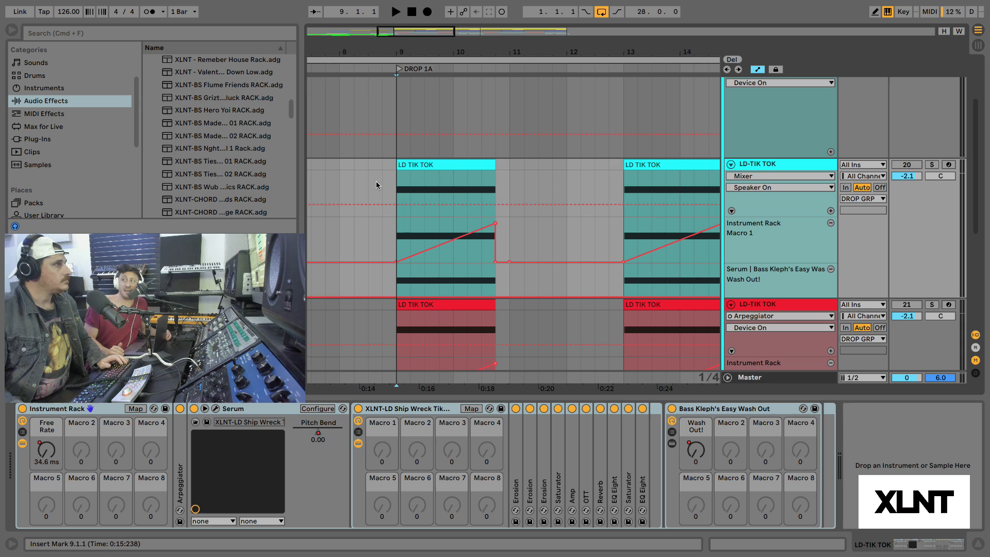
click(420, 304)
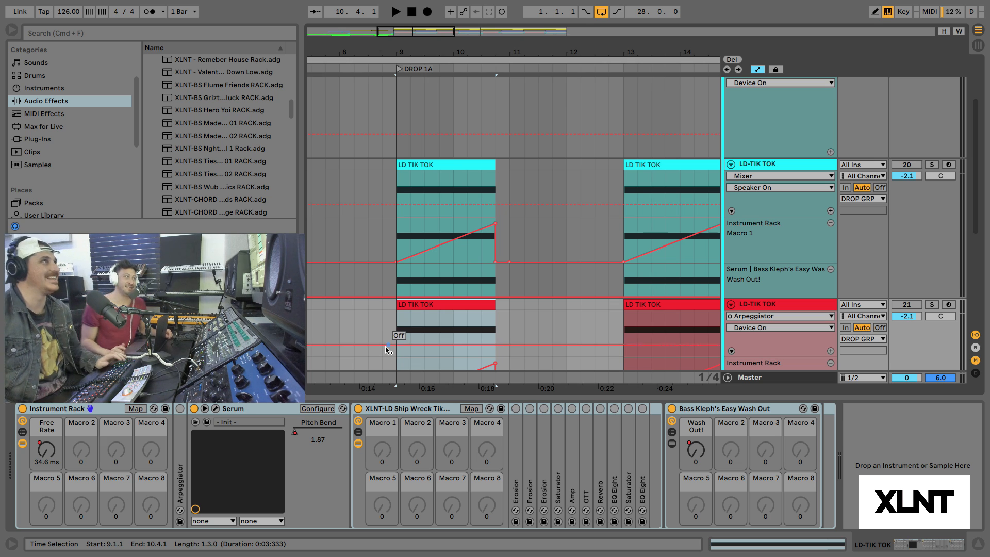
drag(397, 54, 398, 70)
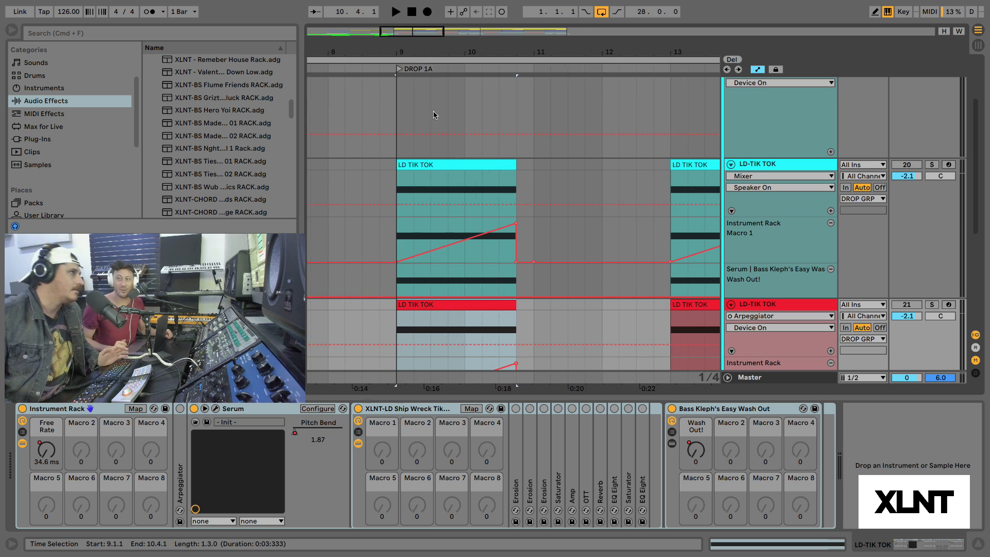
scroll(482, 217, down, 1)
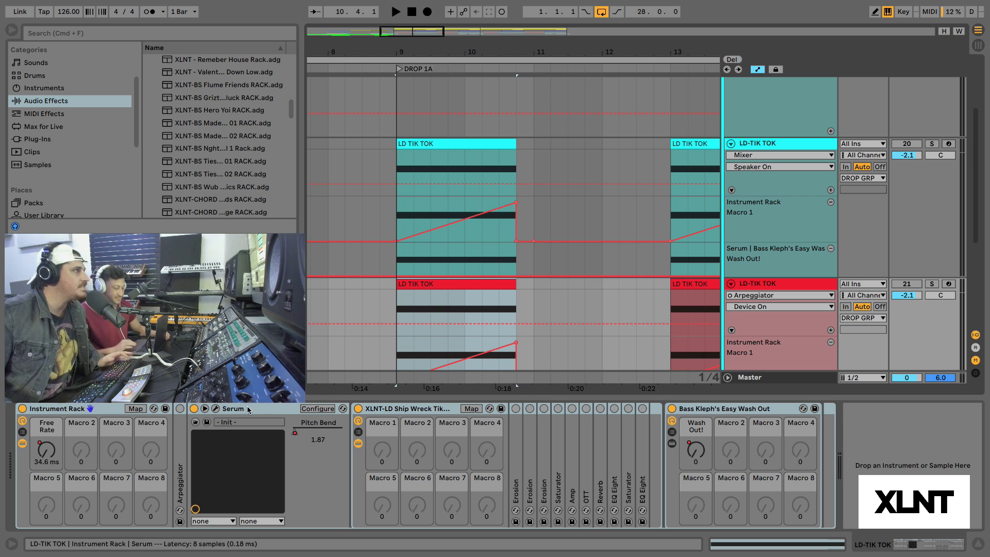
click(475, 289)
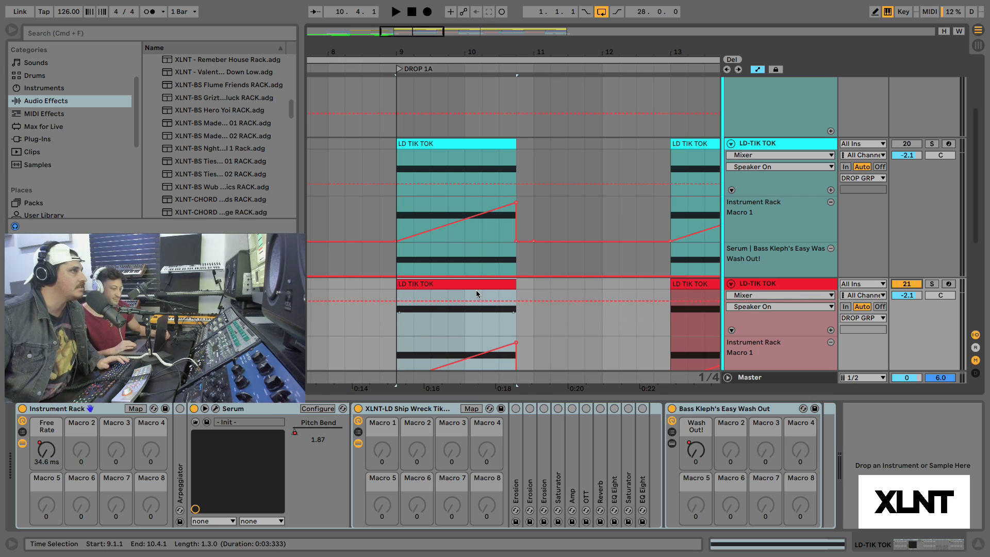
key(space)
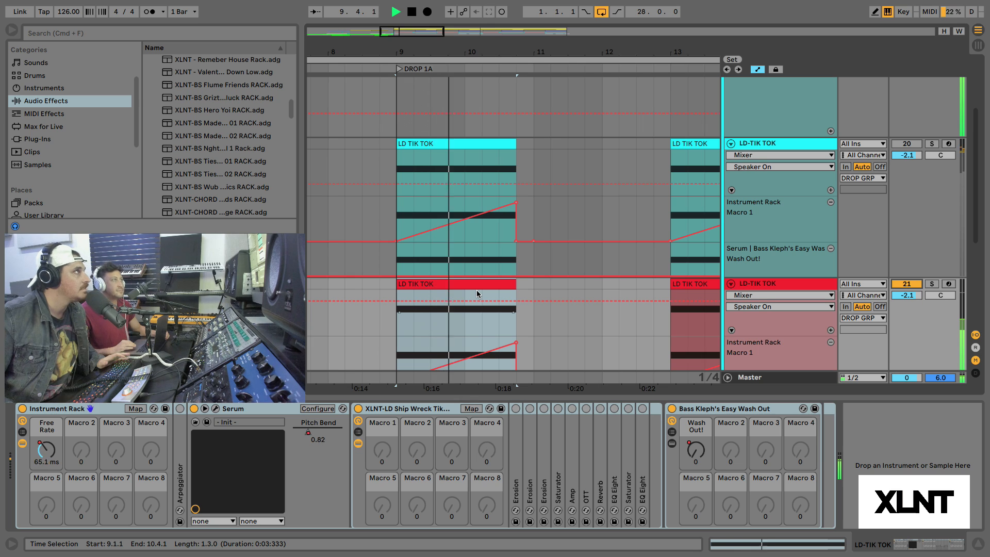
key(space)
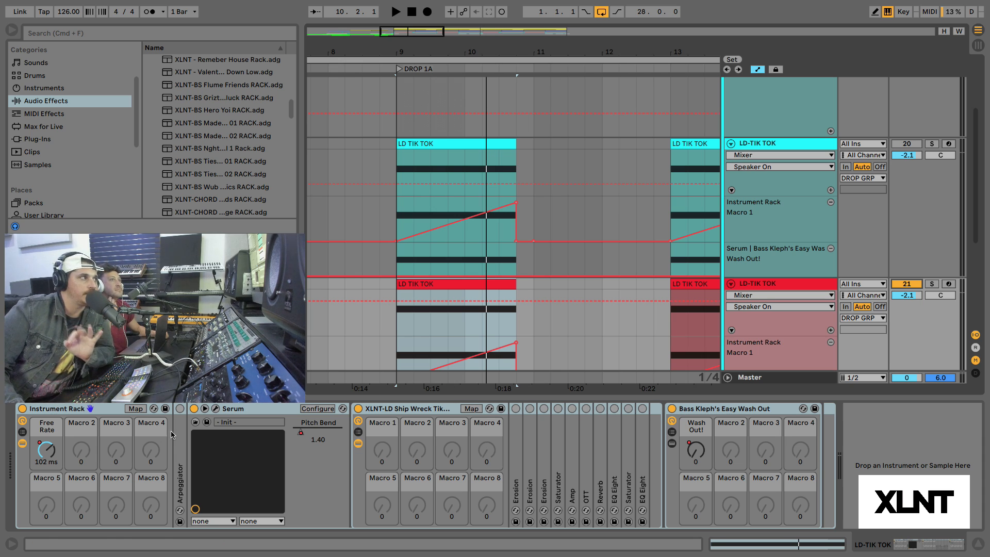
Open Serum on the red LD-TIK TOK track and set oscillator A to the Analog PWM LPF wavetable at octave +3.
click(215, 408)
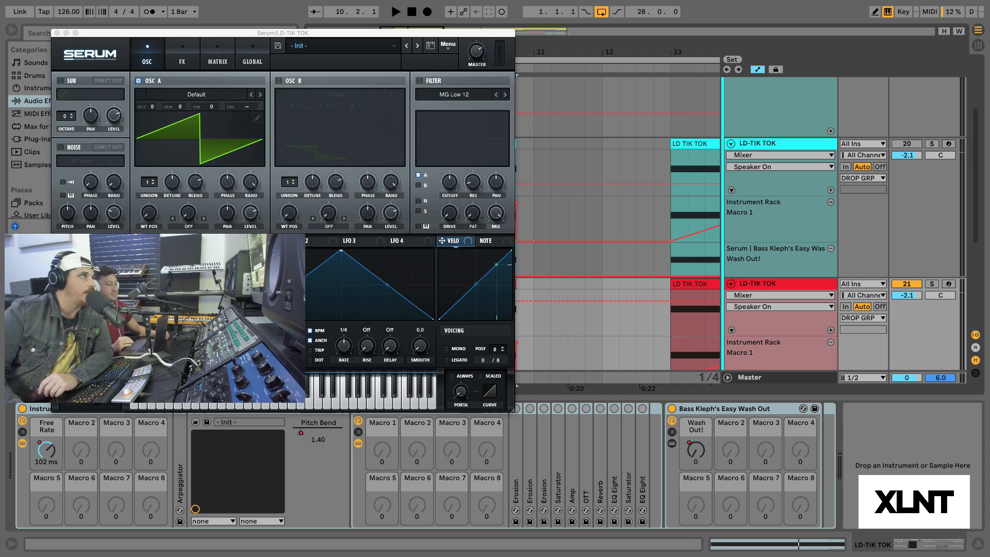
drag(293, 36, 594, 40)
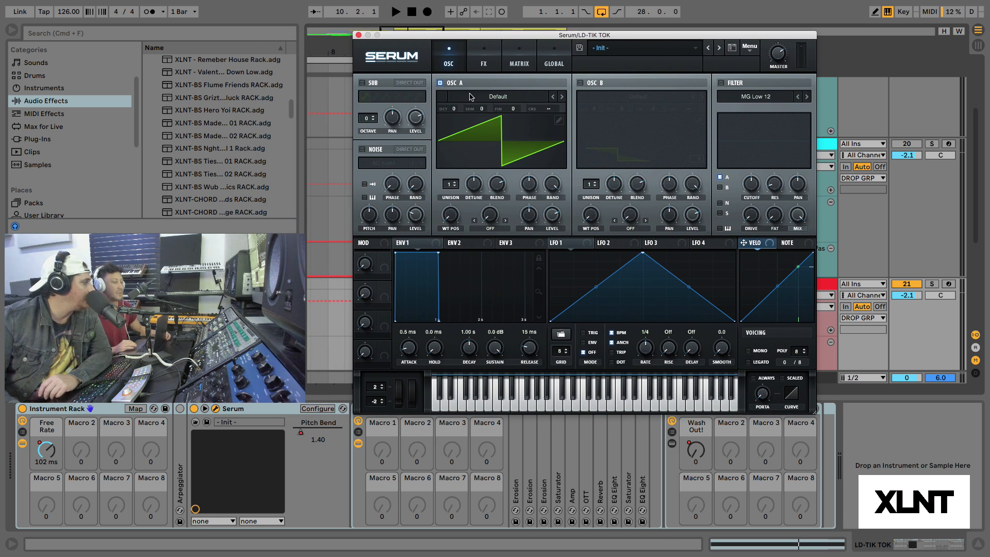
click(472, 97)
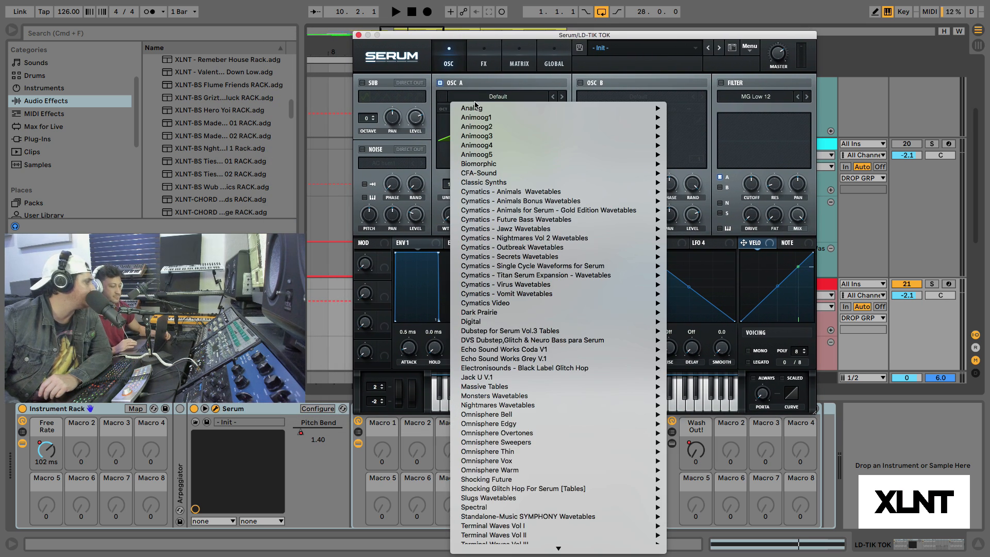
mouse_move(490, 108)
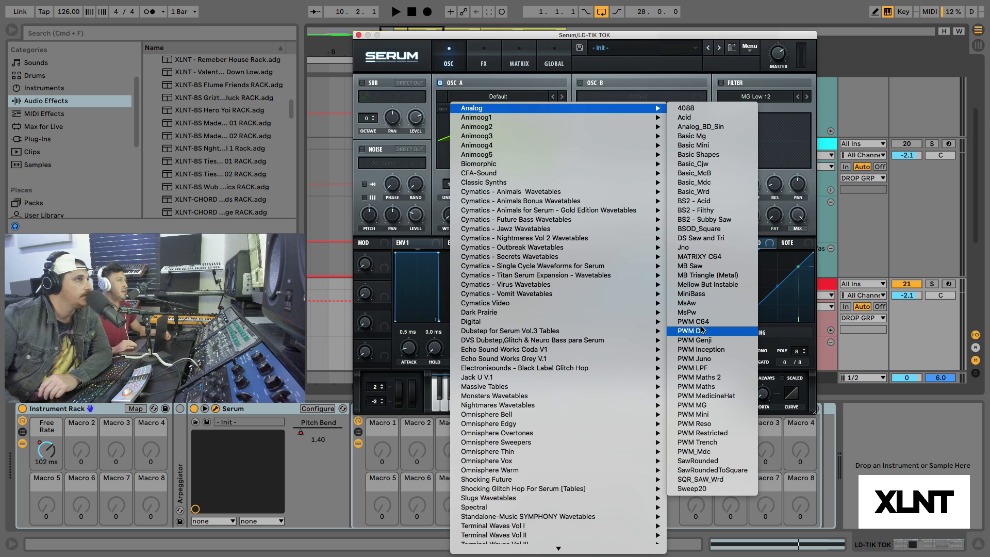
click(692, 368)
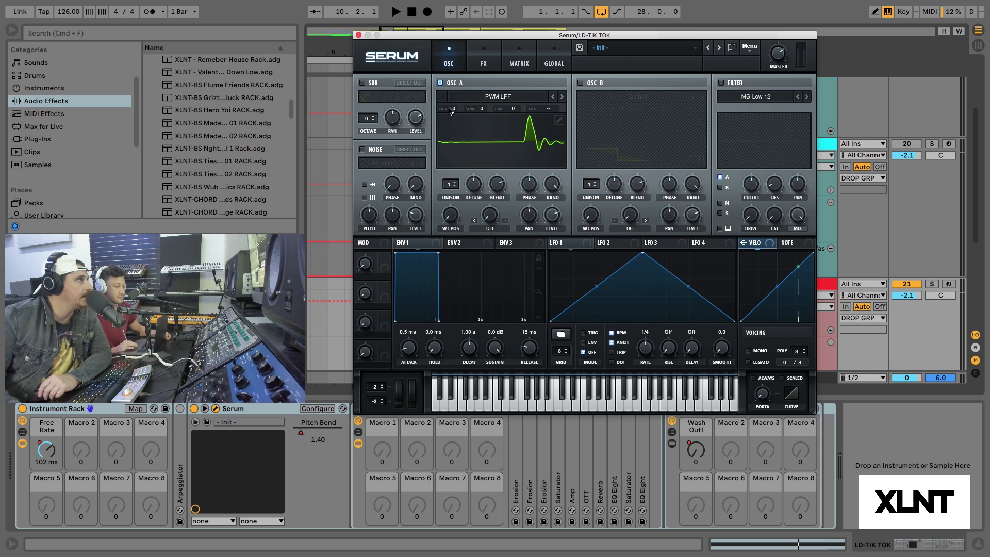
drag(454, 109, 455, 55)
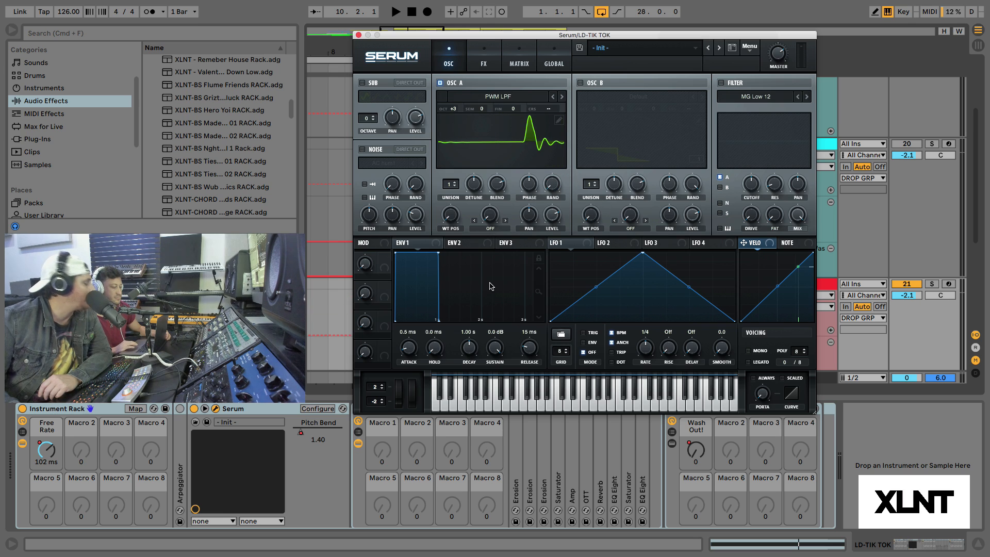
Set oscillator A's wavetable position to 225 and audition the sound with the red LD-TIK TOK track soloed.
drag(453, 217, 466, 3)
key(space)
key(space)
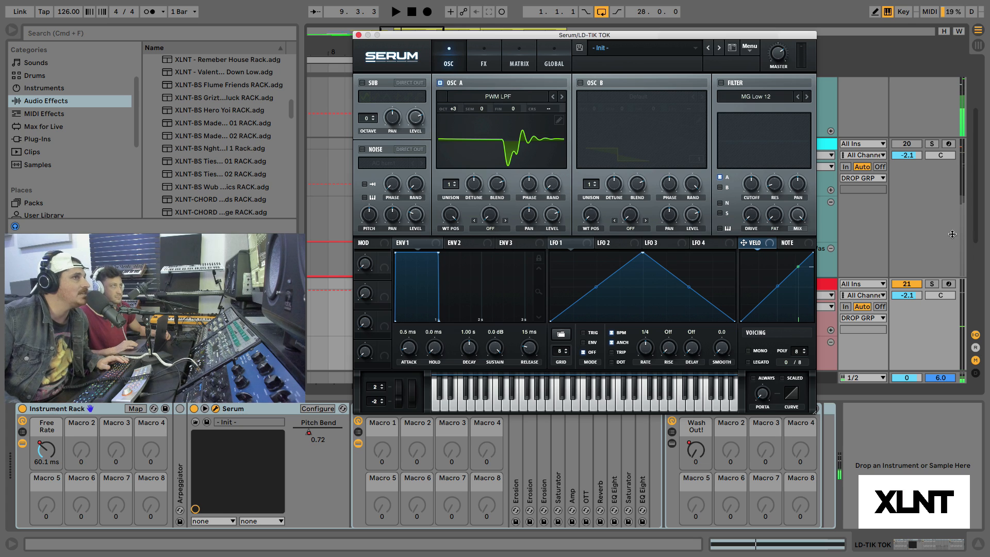
click(931, 284)
key(space)
click(471, 220)
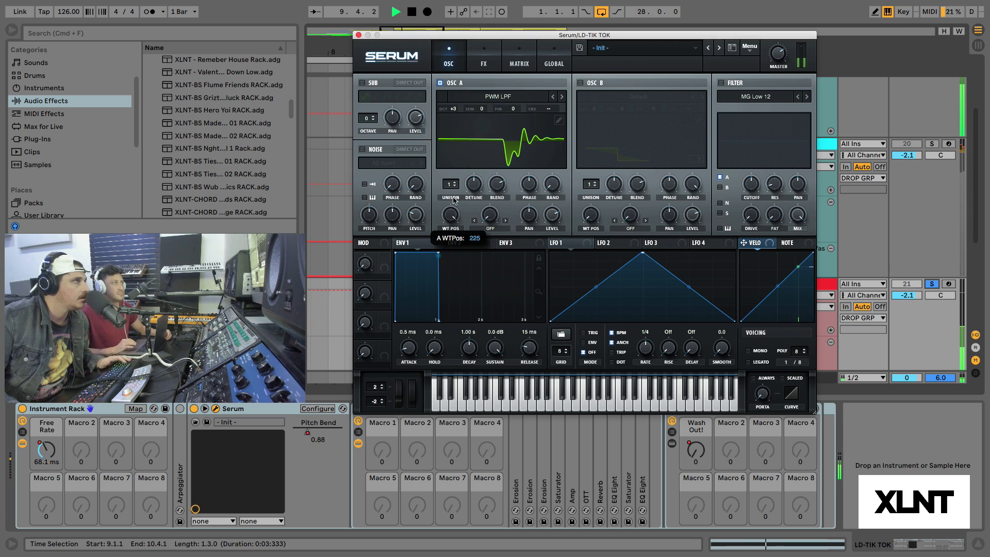
key(space)
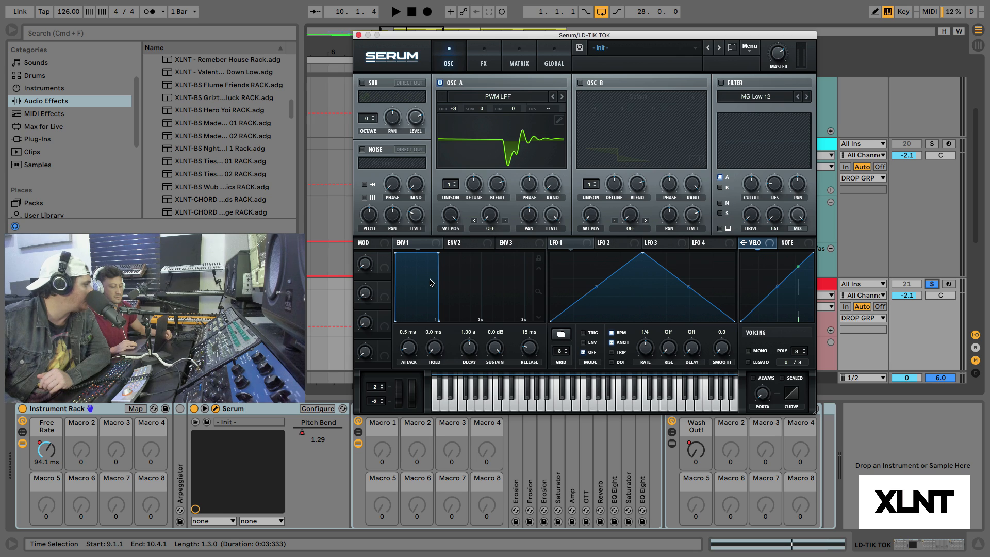
Set oscillator A's warp mode to PWM with an amount of 72 and audition the sound.
click(490, 230)
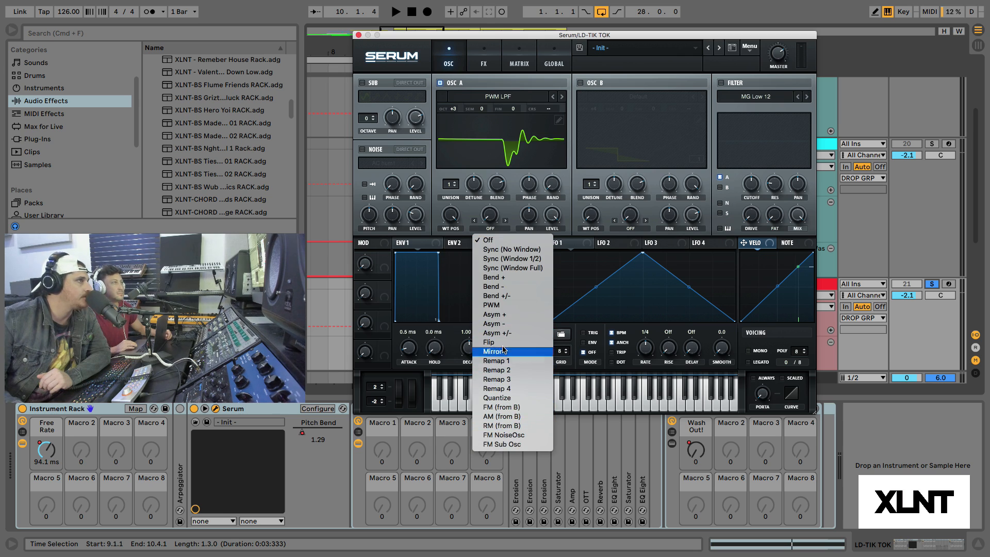
click(504, 305)
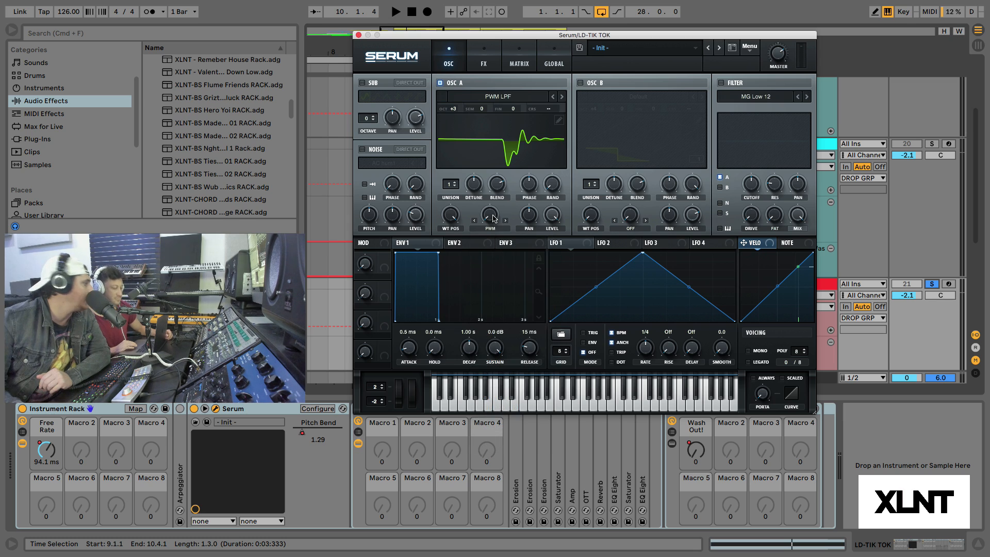
mouse_move(494, 218)
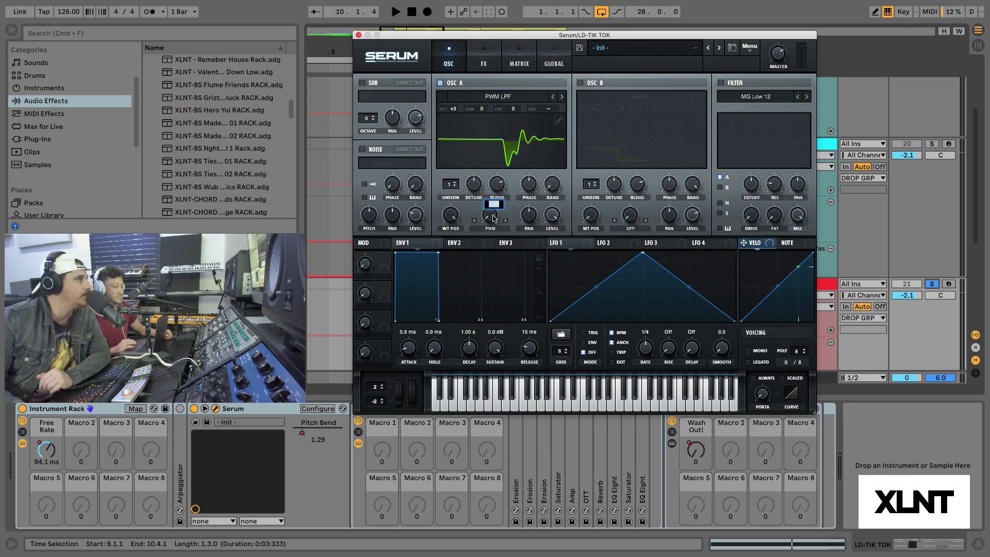
text(72)
key(Return)
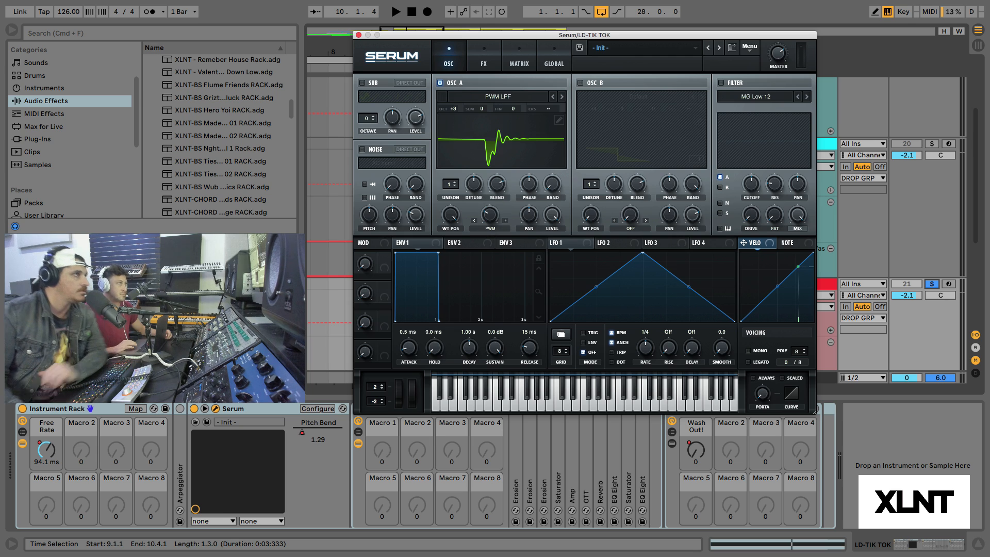
key(space)
key(space)
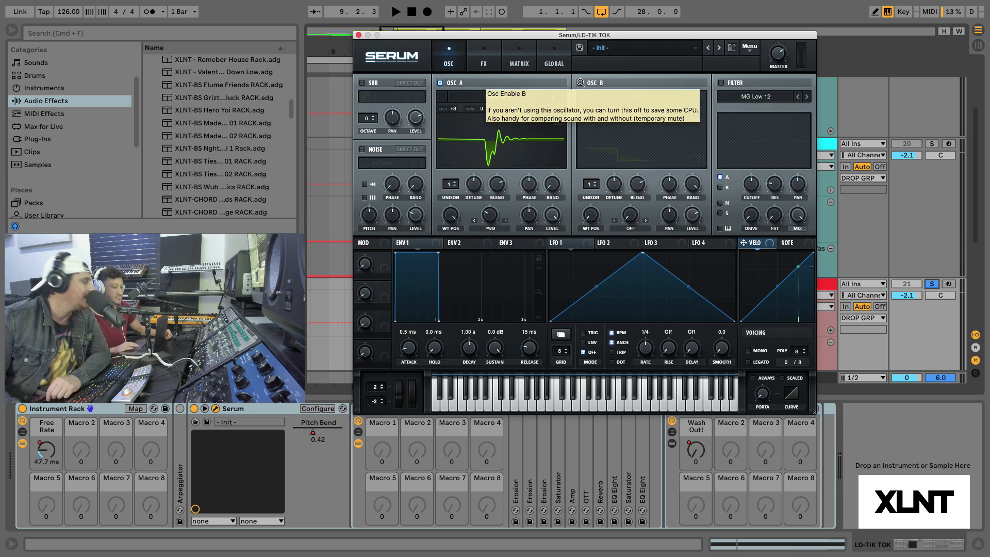
Enable oscillator B with the Analog PWM Mini wavetable, octave +3 and fine tuning -1.
click(580, 83)
click(638, 94)
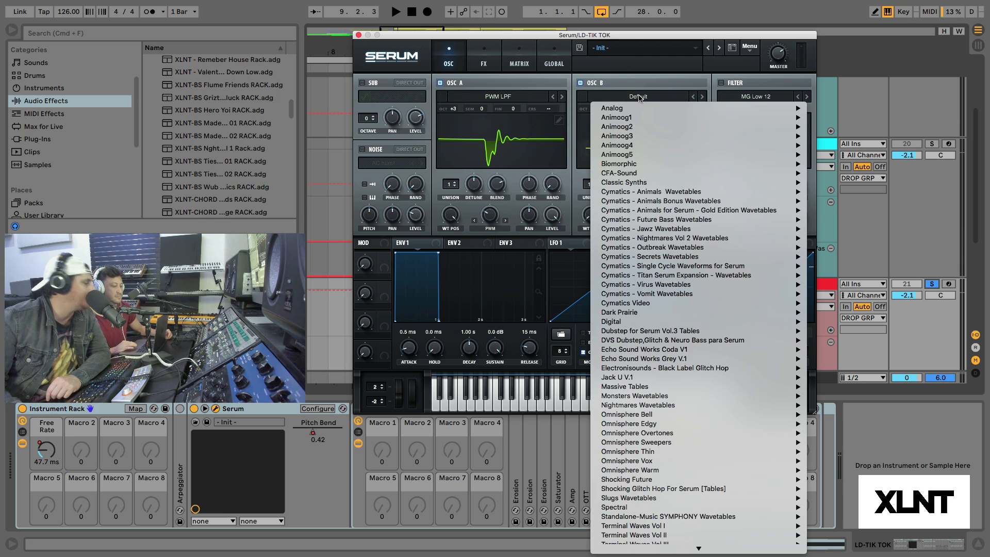
mouse_move(797, 113)
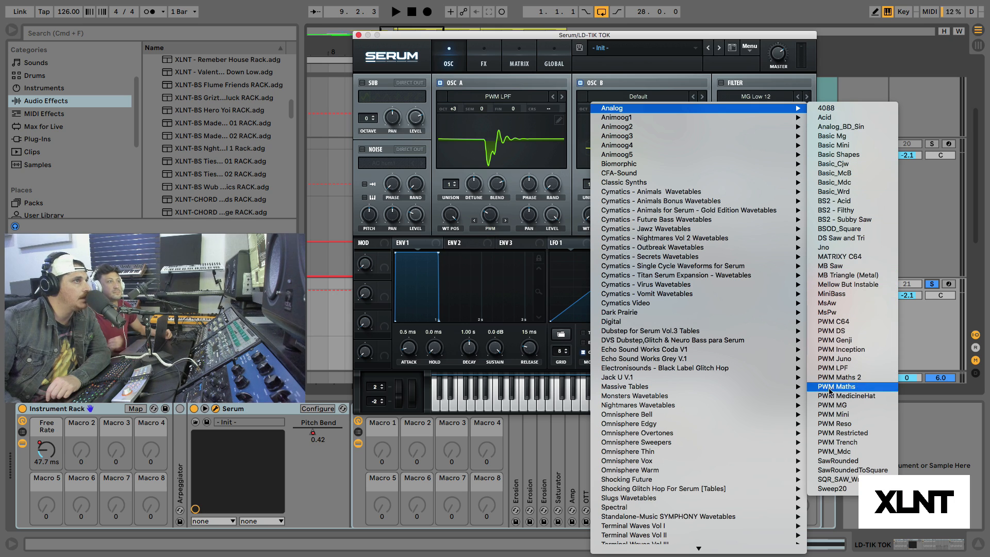
click(833, 414)
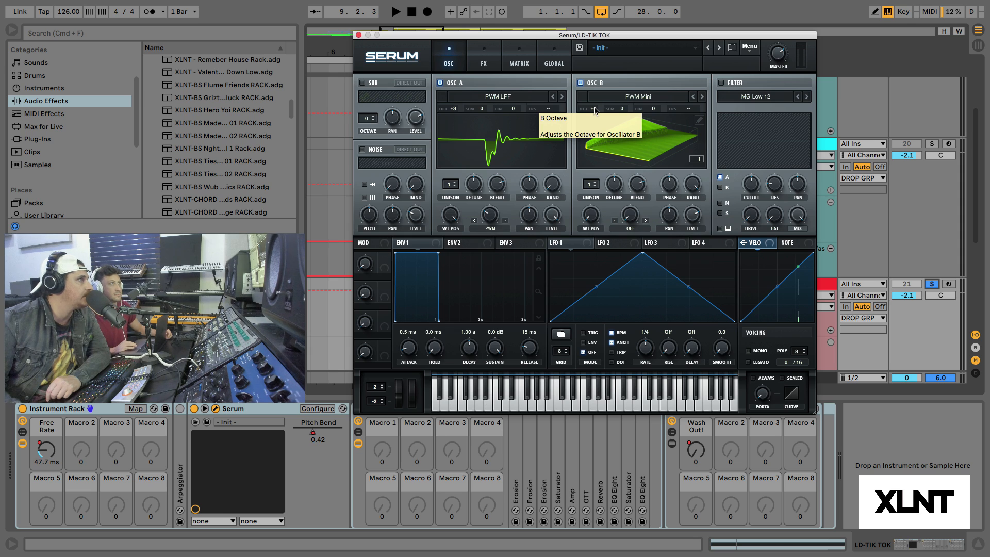
scroll(594, 109, up, 3)
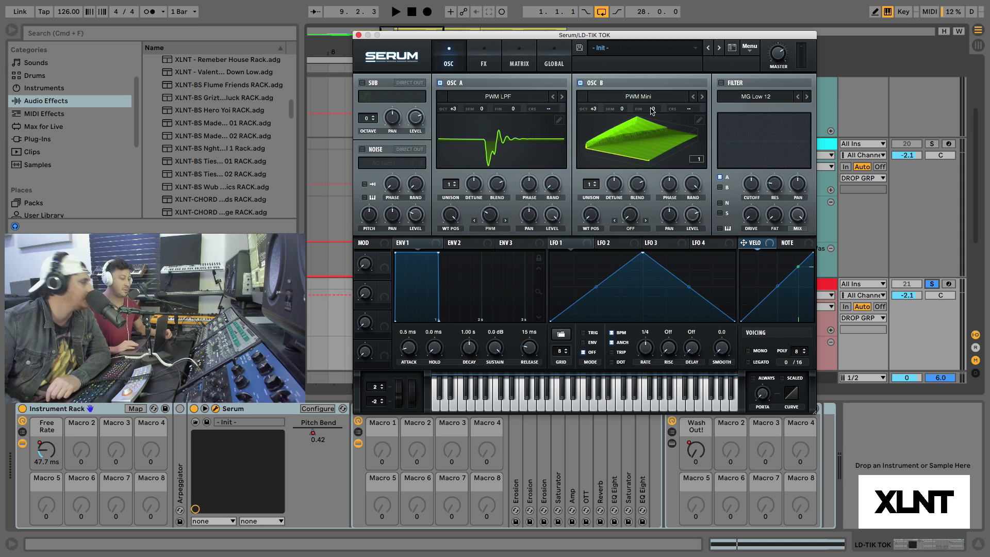
drag(652, 111, 653, 113)
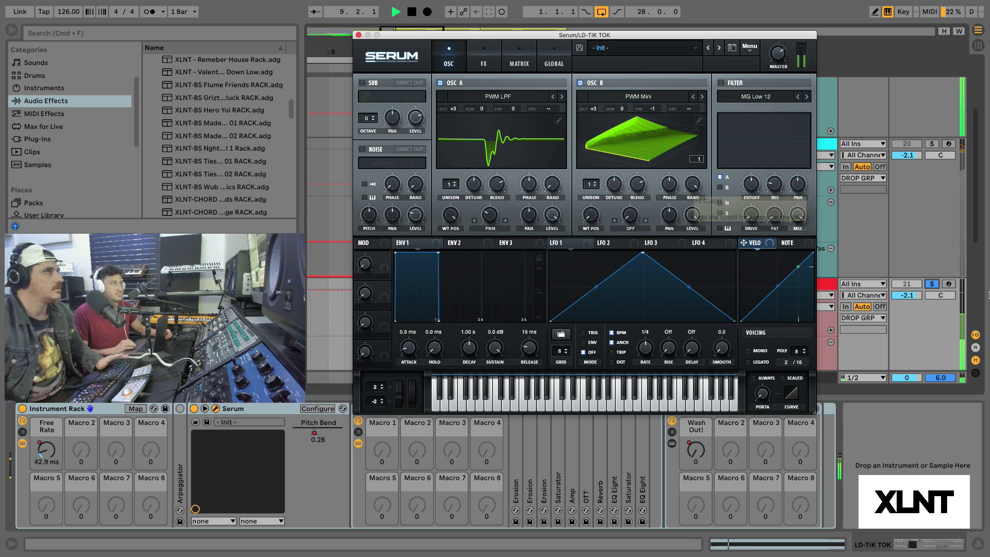
Audition the two-oscillator sound while toggling the solo of the red LD-TIK TOK track off and on.
click(936, 284)
key(space)
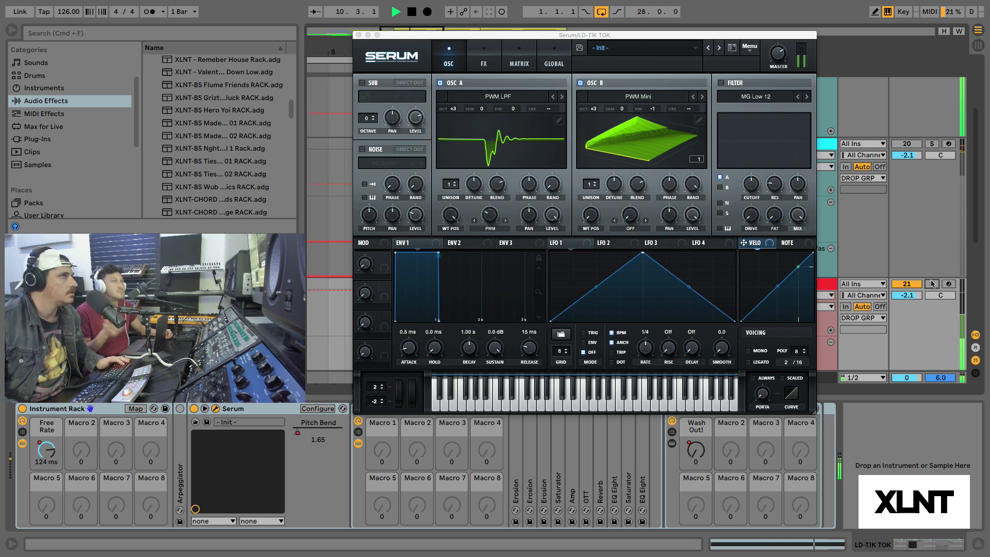
key(space)
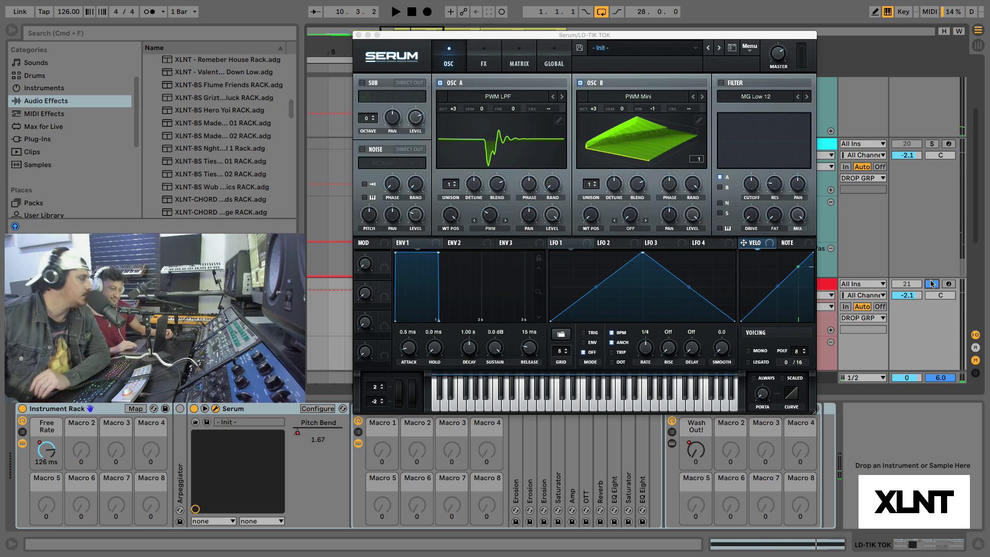
Solo the red LD-TIK TOK track, then enable the filter as Scream LP and route oscillator B through it alongside oscillator A.
click(931, 283)
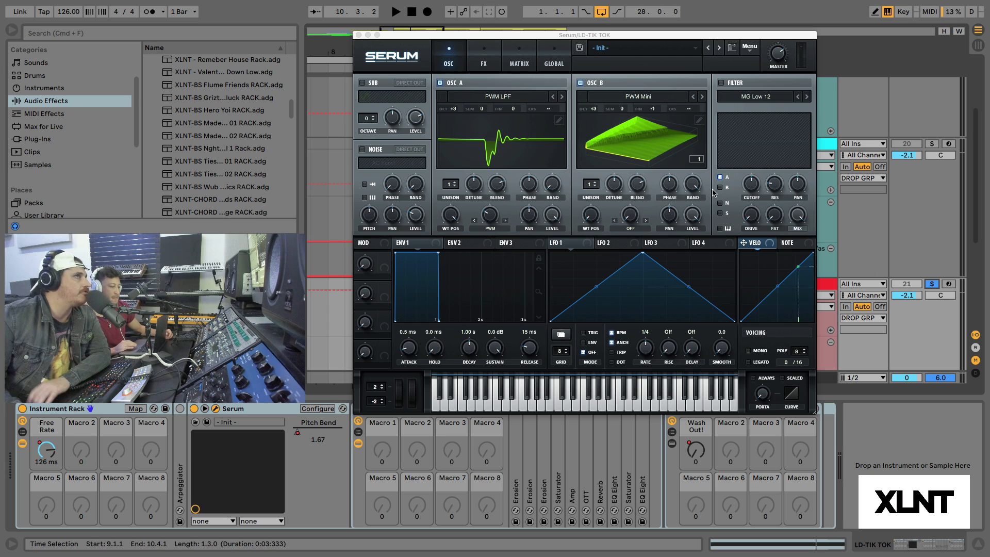
click(721, 83)
click(754, 97)
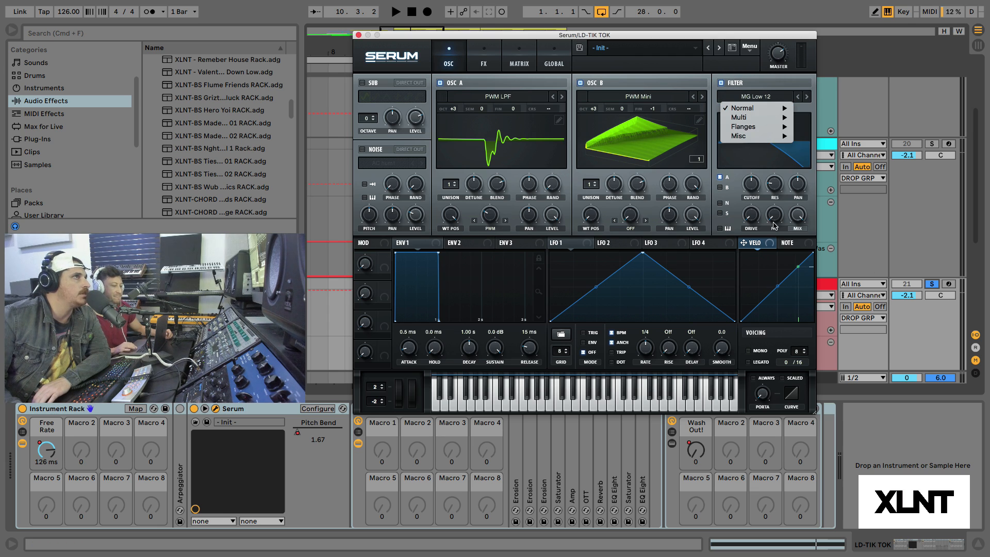
mouse_move(757, 140)
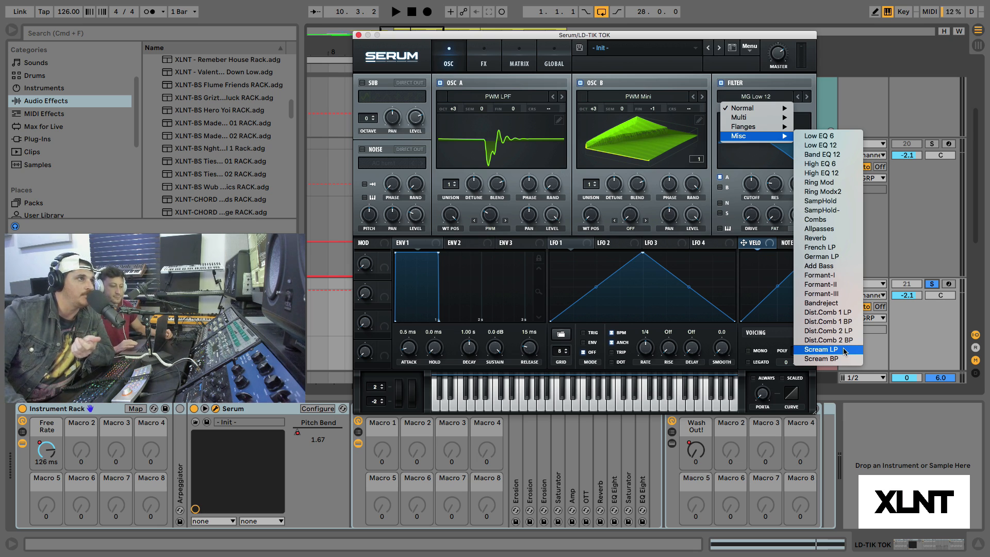
click(821, 350)
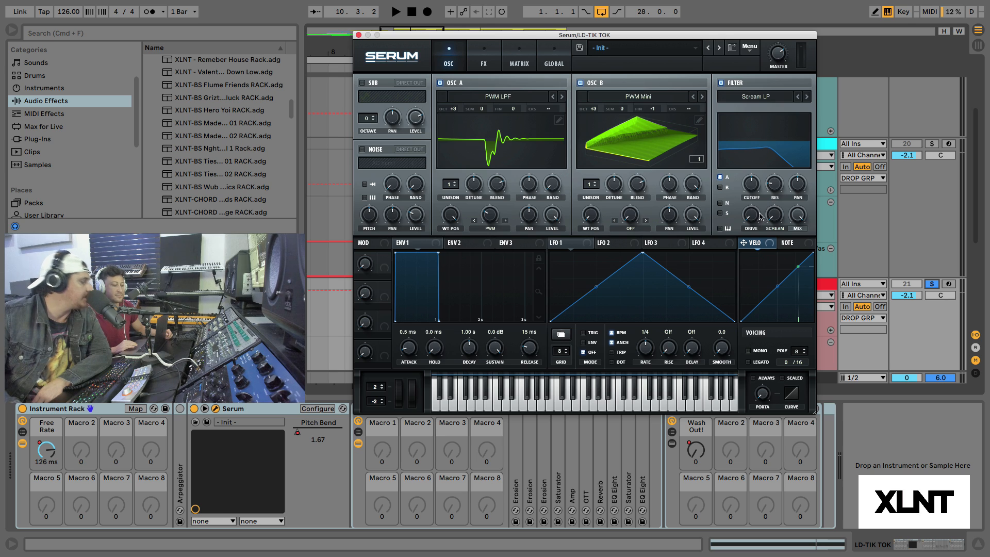
click(719, 187)
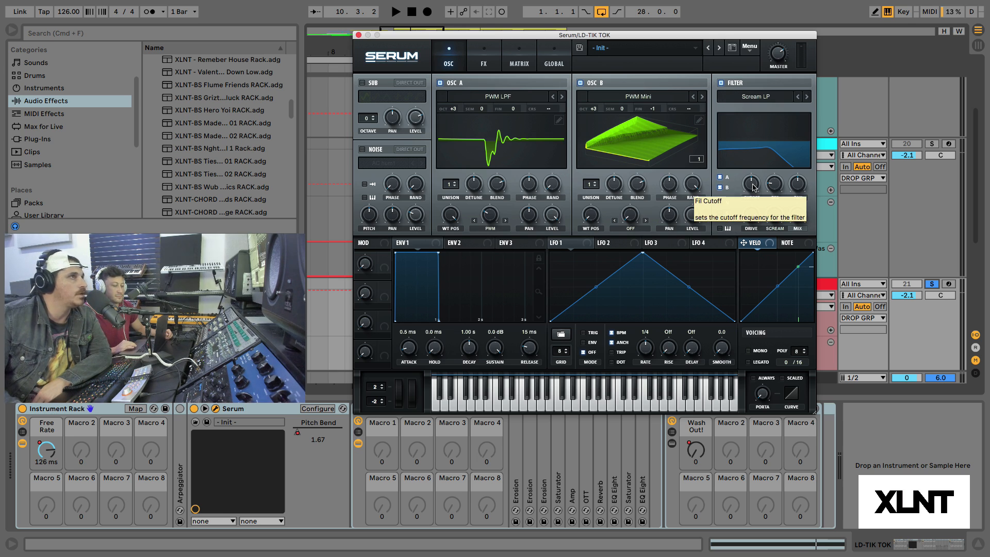
Lower the Scream LP filter's cutoff and resonance, and adjust its drive and scream amounts.
drag(753, 187, 752, 214)
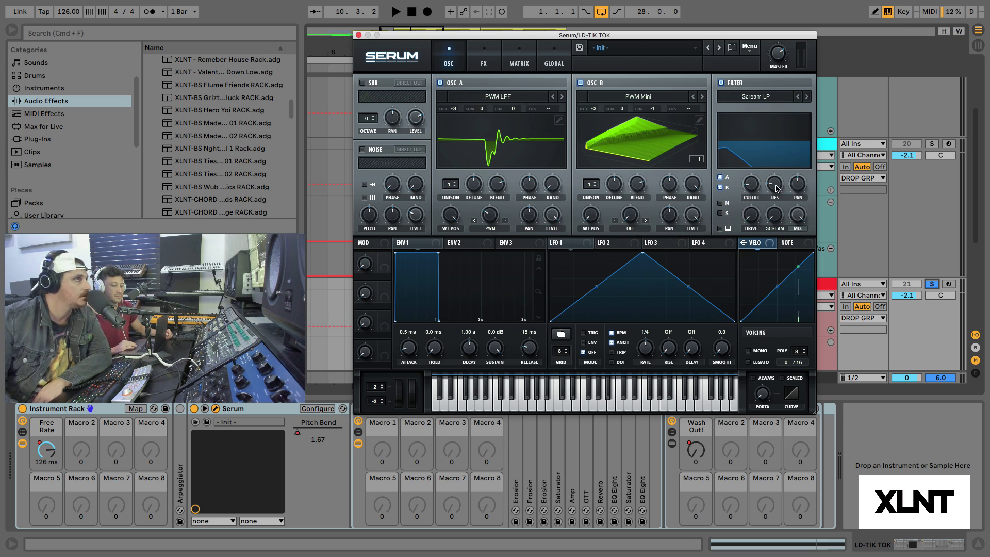
drag(777, 187, 777, 195)
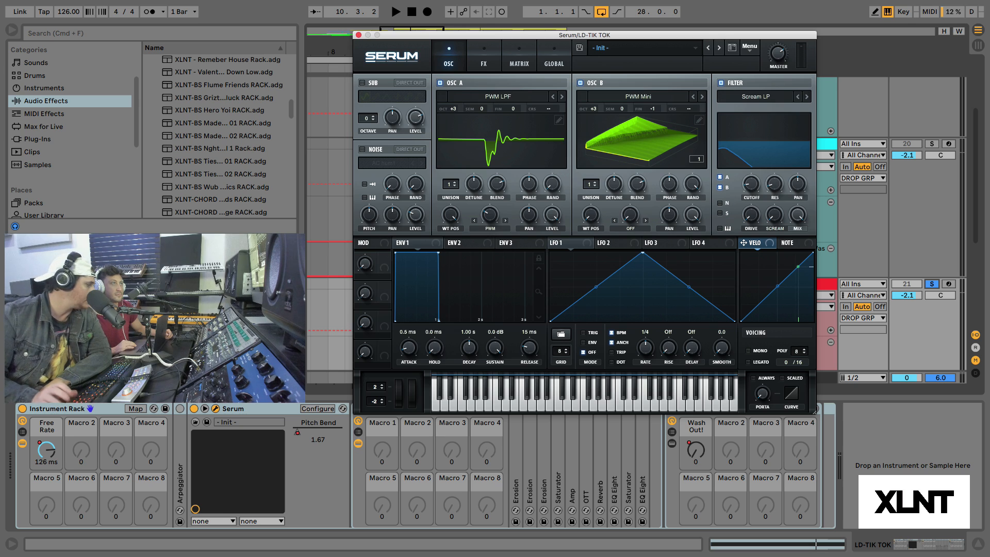
click(749, 219)
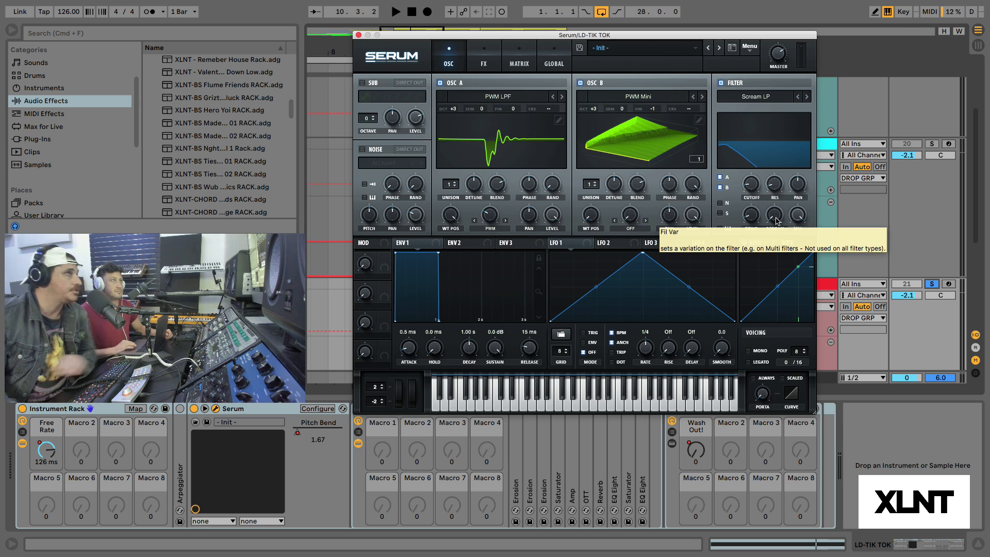
drag(777, 221, 782, 164)
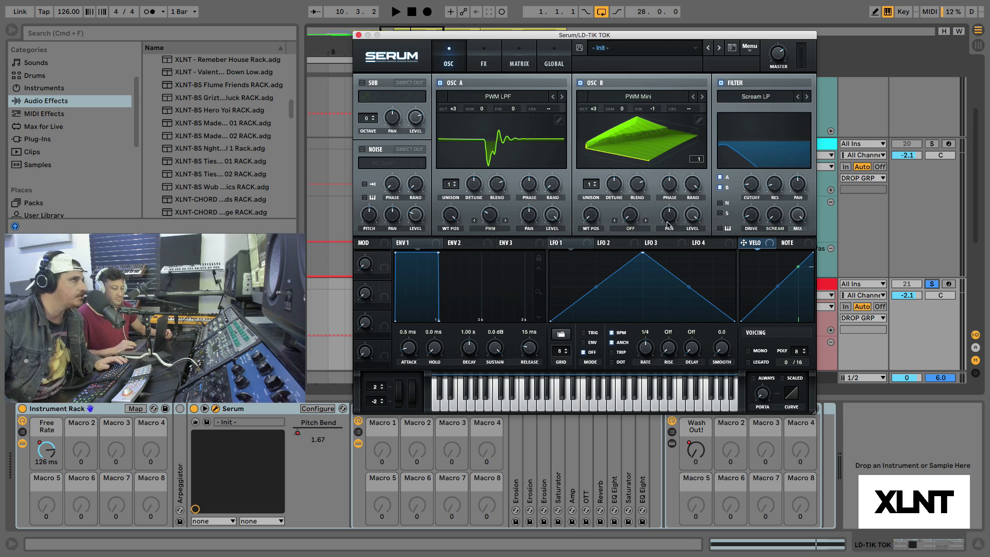
Reshape LFO 1 from a triangle into a straight downward ramp that starts at full level.
click(577, 243)
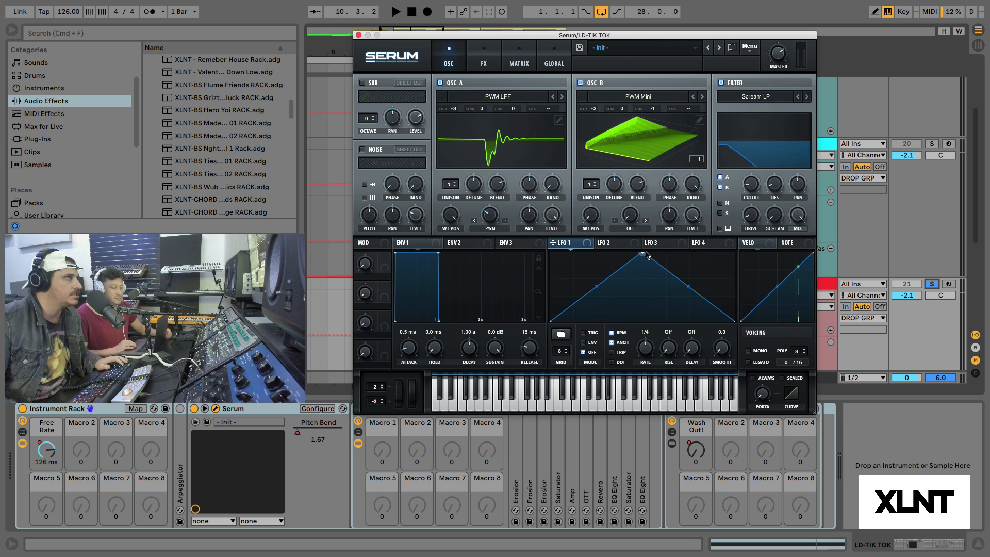
drag(643, 253, 551, 253)
click(19, 10)
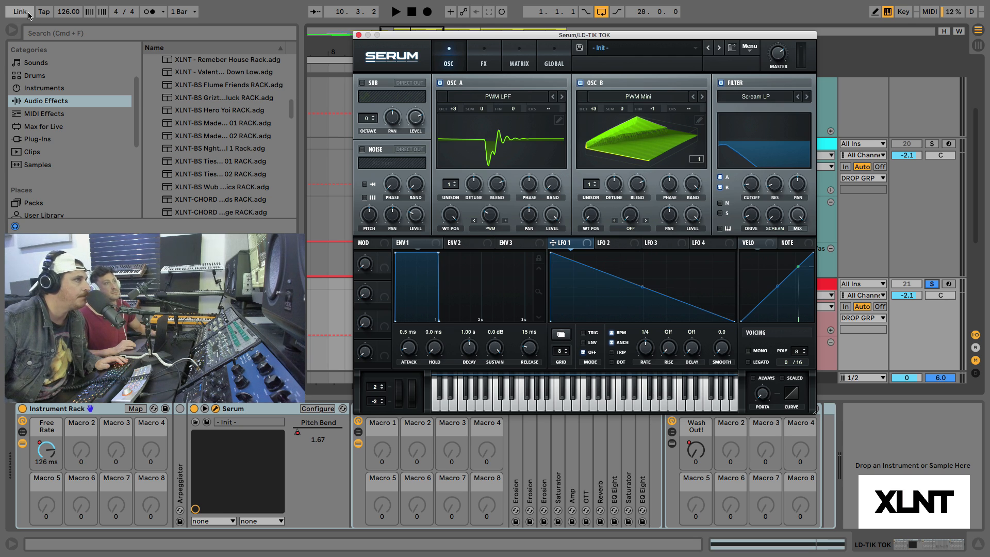
click(20, 10)
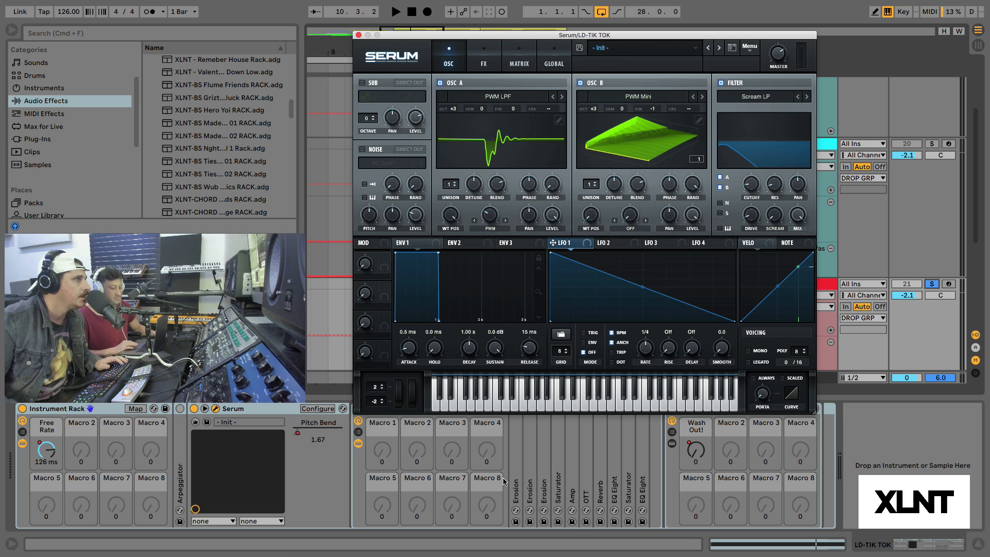
Set LFO 1 to trigger mode with BPM sync and anchor off, running at a rate of 19.3 Hz.
click(583, 333)
click(611, 333)
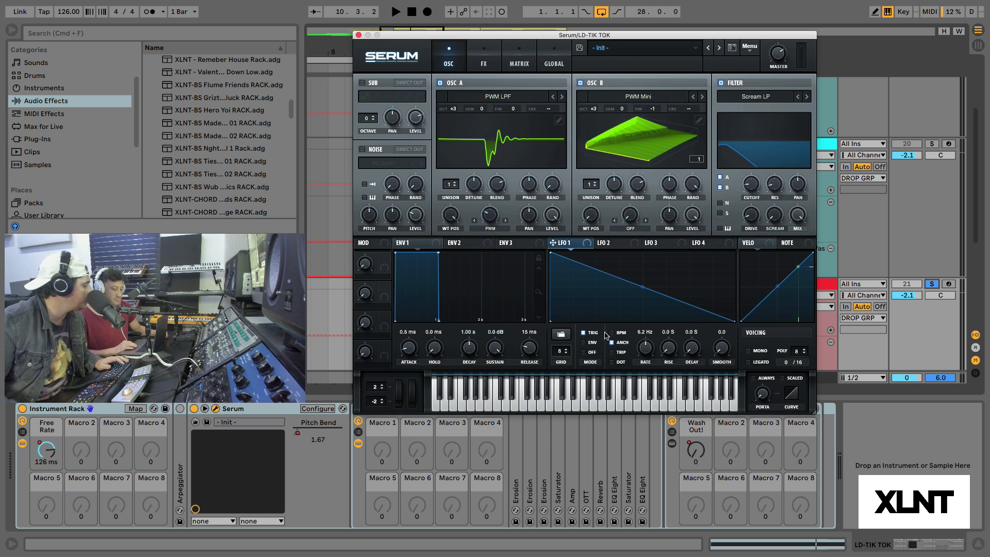
click(611, 342)
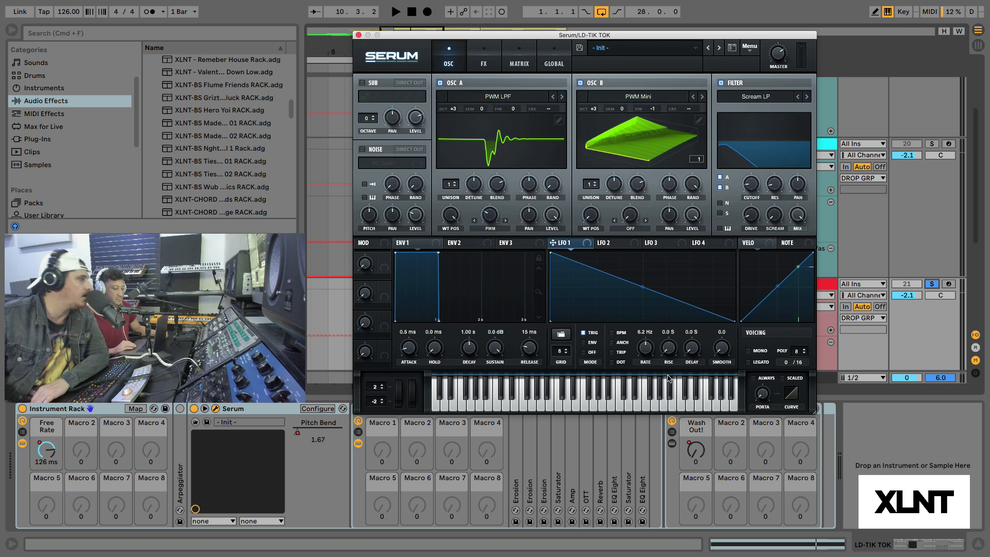
double_click(644, 330)
text(1)
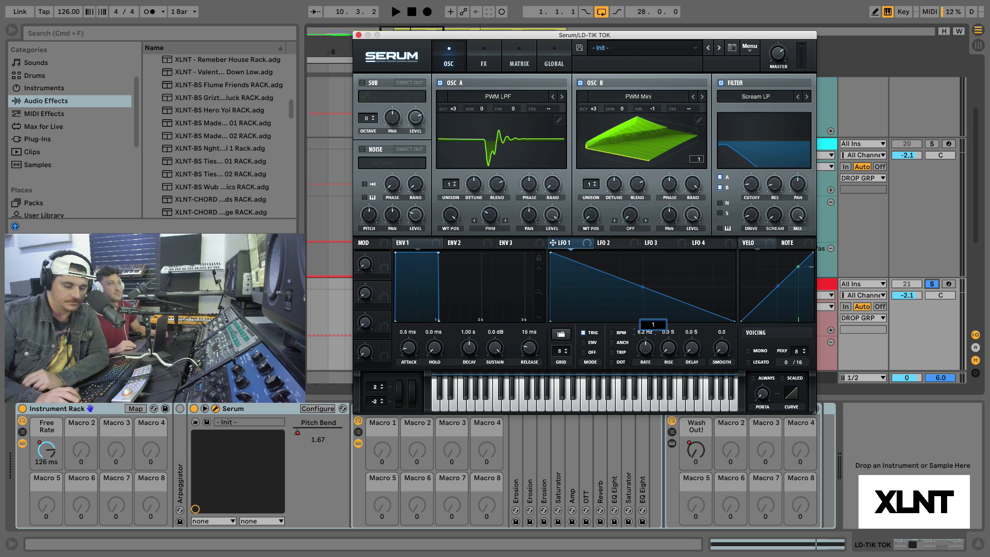
text(9.3)
key(Return)
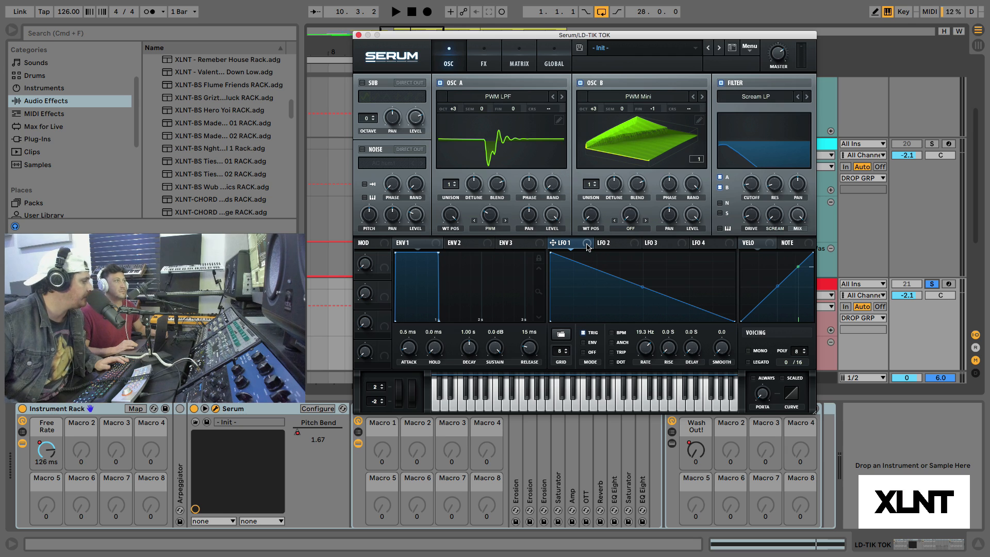
Assign LFO 1 to the filter cutoff and audition the modulated sound.
drag(589, 246, 751, 187)
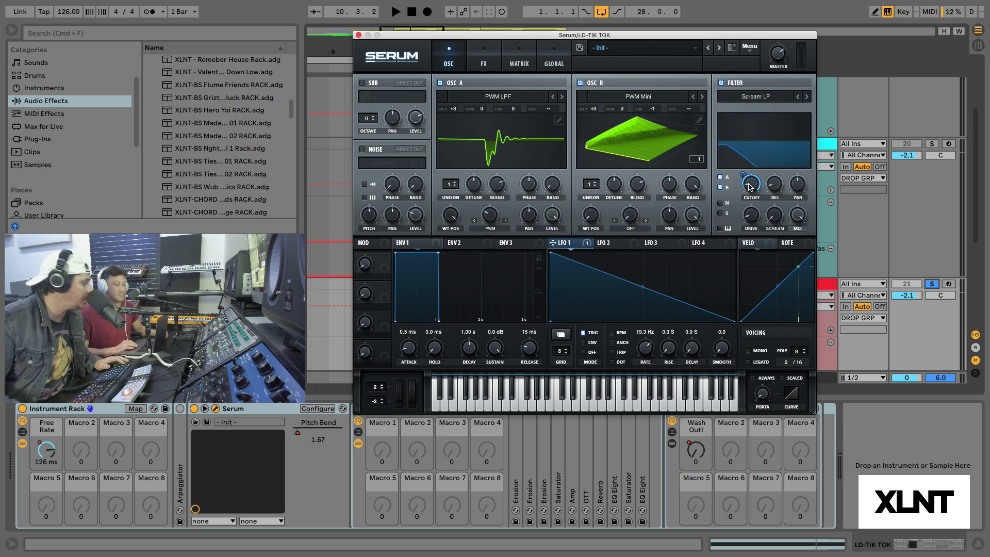
key(space)
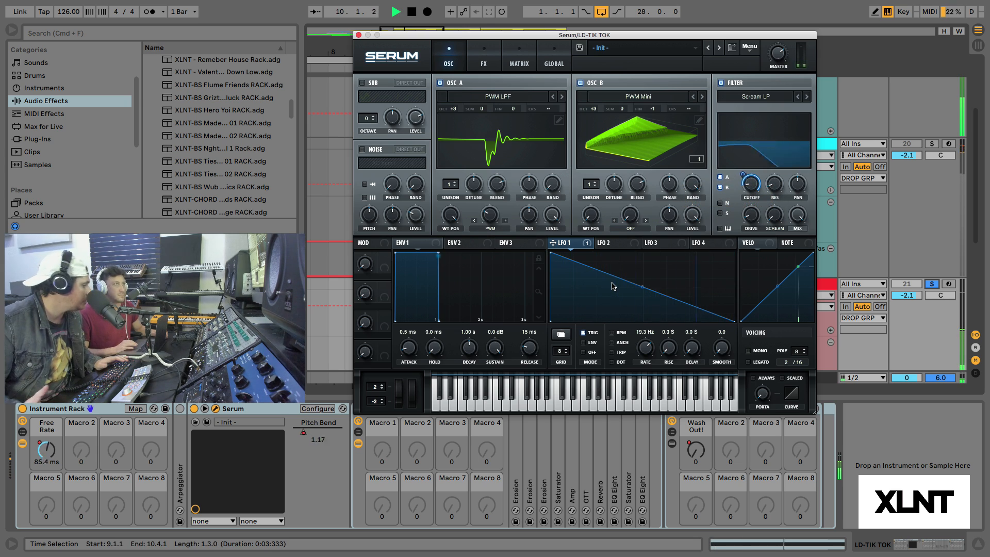
key(space)
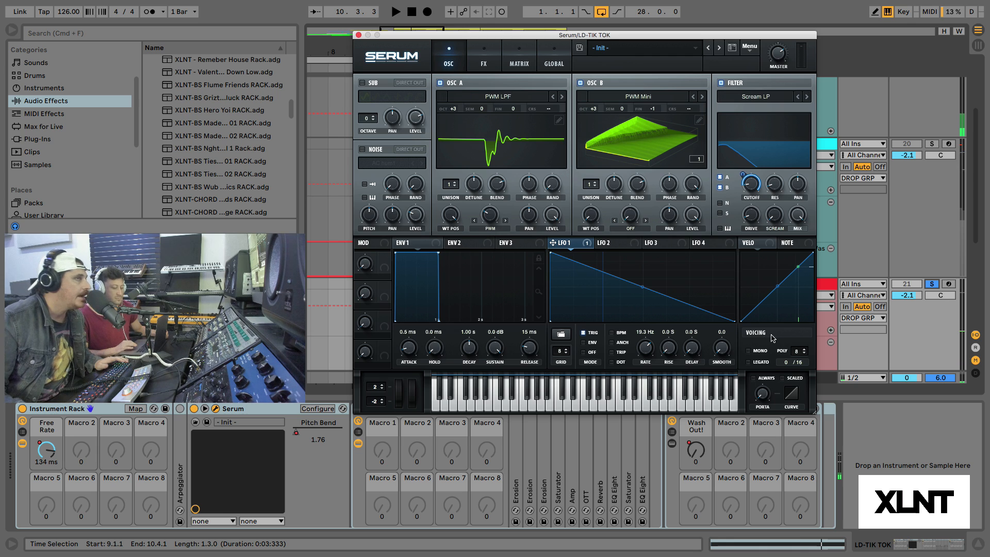
key(space)
key(space)
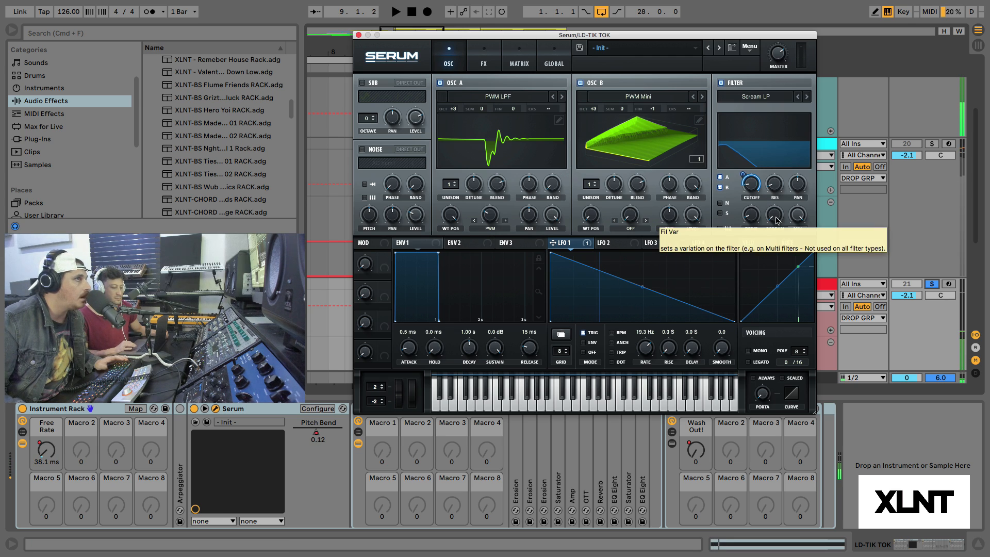
Set the filter's scream amount to 55, auditioning the sound and trying a higher cutoff.
drag(777, 221, 777, 216)
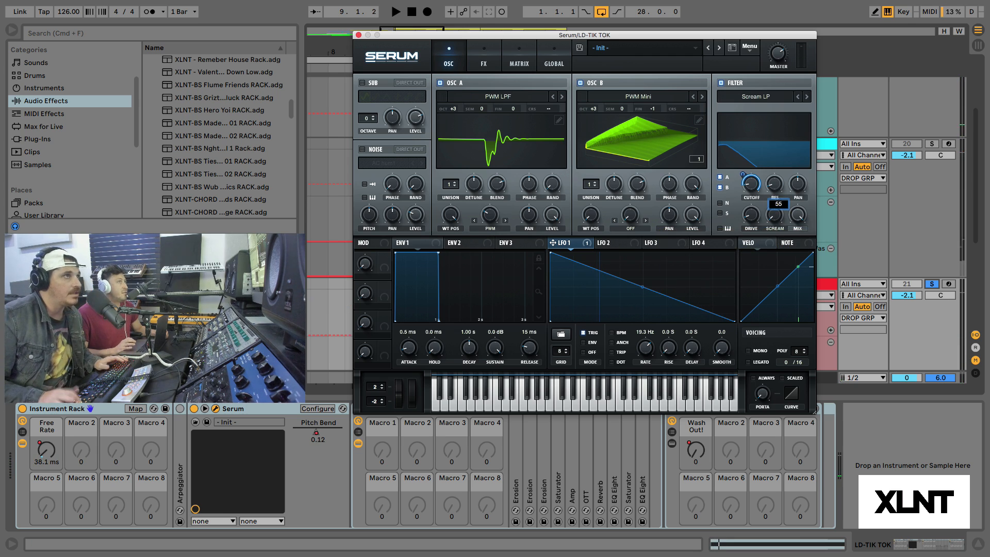
key(Return)
key(space)
key(space)
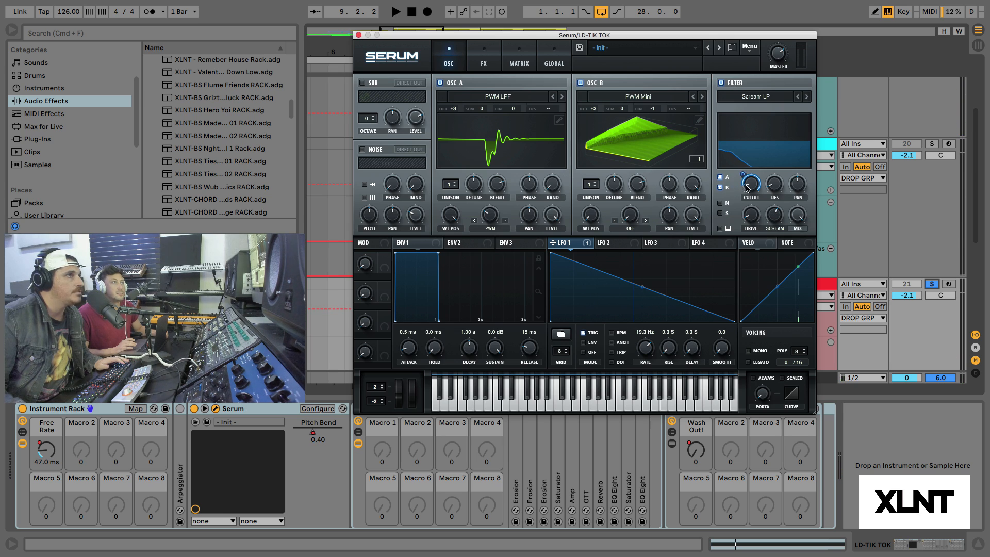
drag(747, 188, 773, 187)
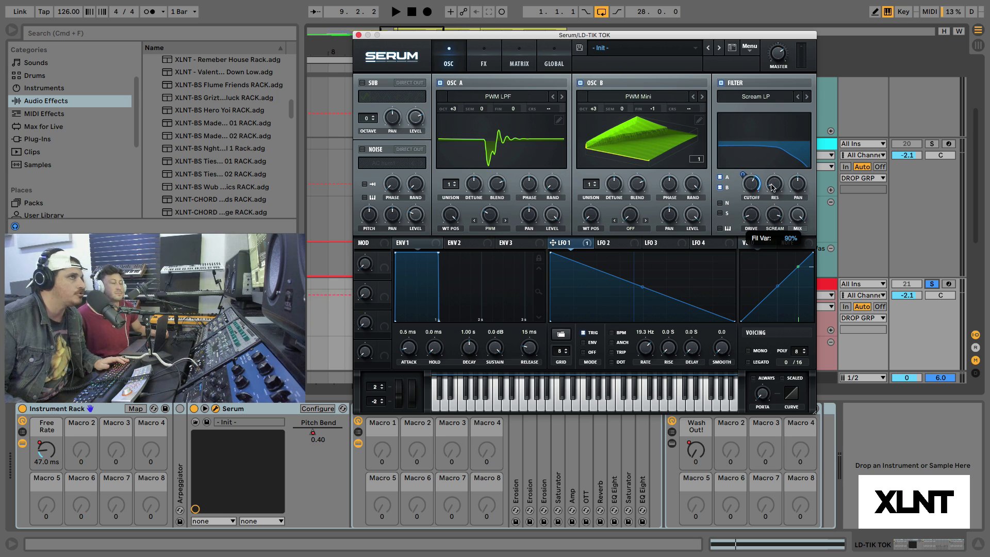
double_click(777, 217)
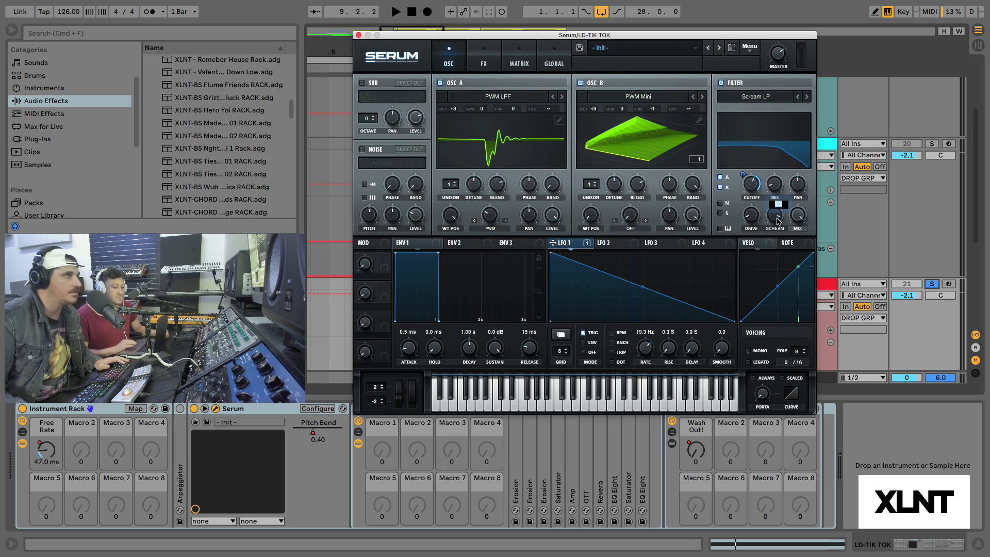
text(55)
key(Return)
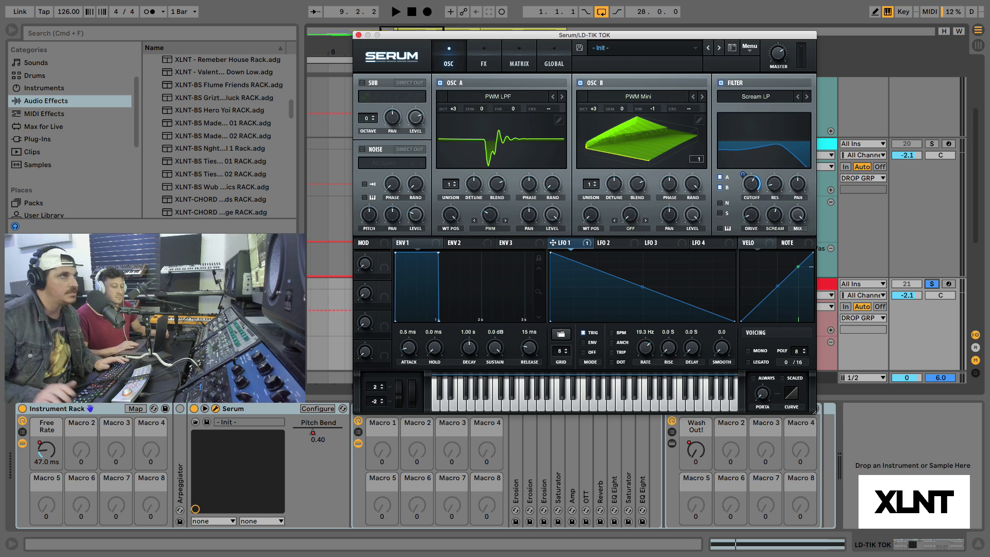
Set the filter cutoff to 24 and switch the patch's voicing to mono.
double_click(753, 186)
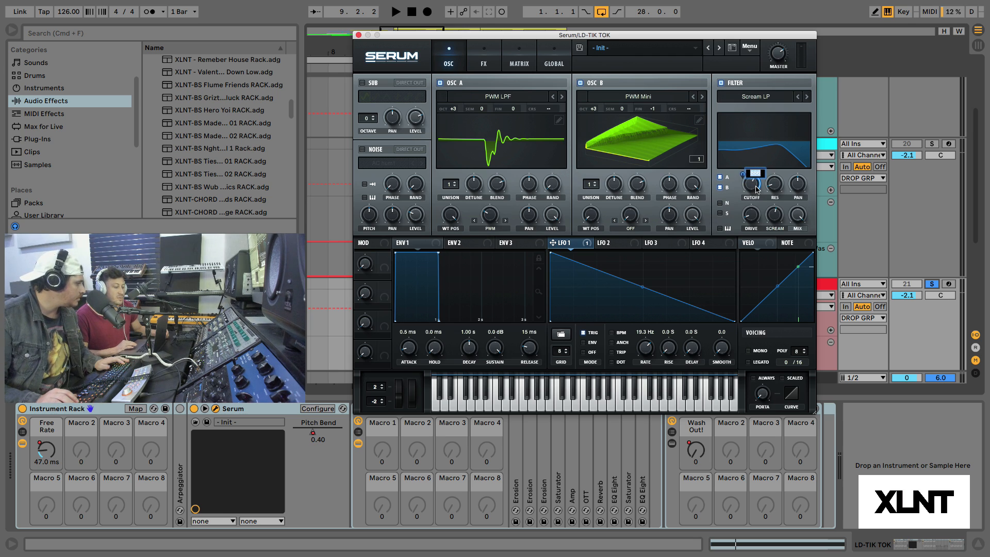
text(24)
key(Return)
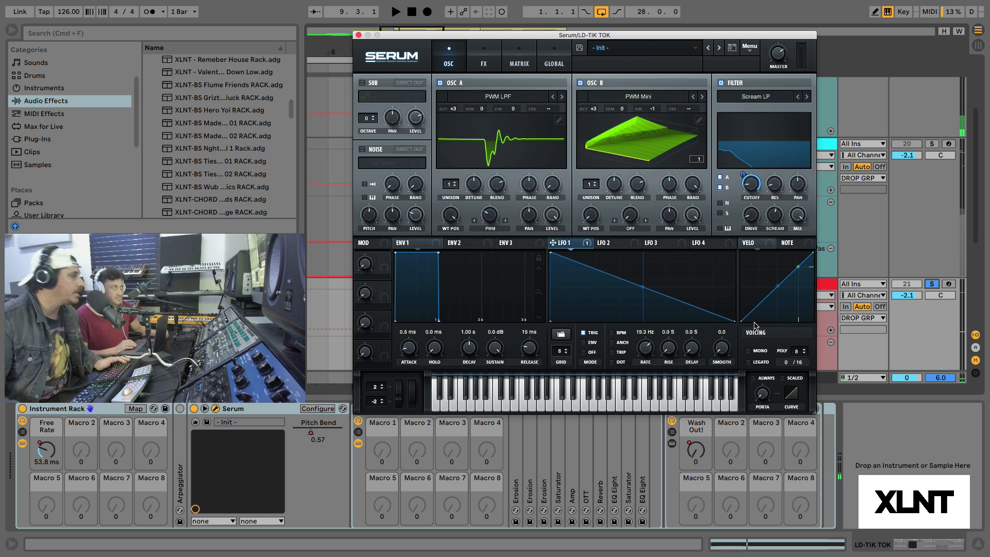
click(748, 351)
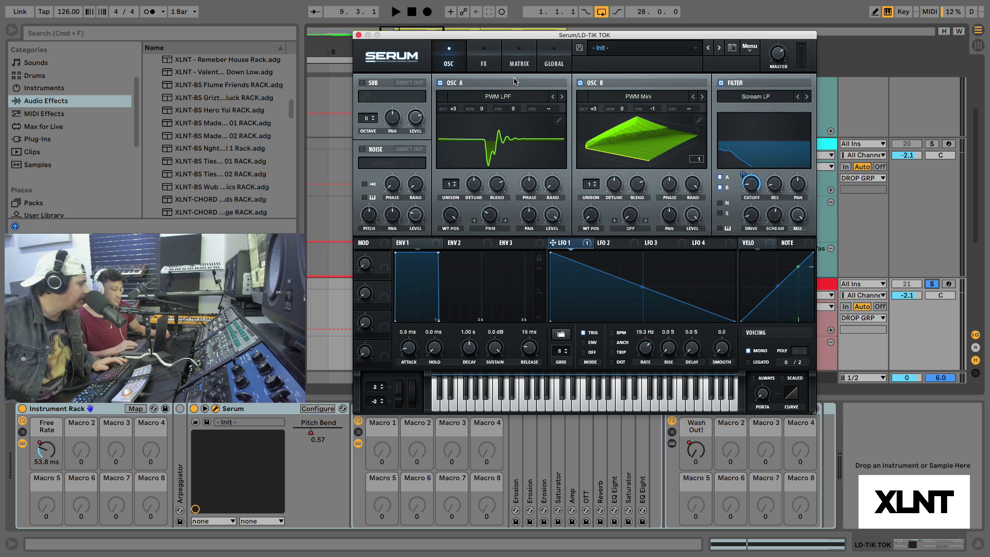
Enable the Hyper/Dimension effect and audition the sound with it.
click(483, 57)
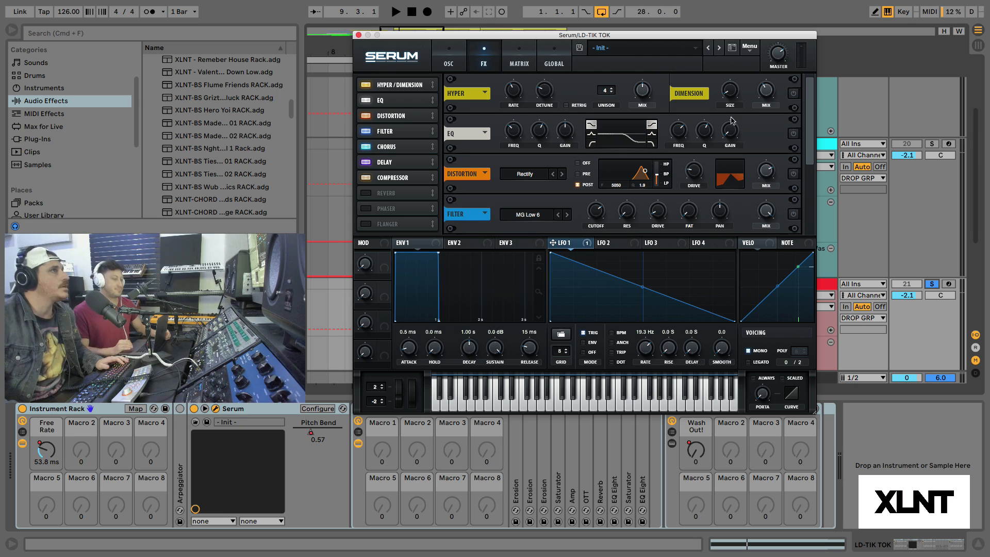
click(792, 94)
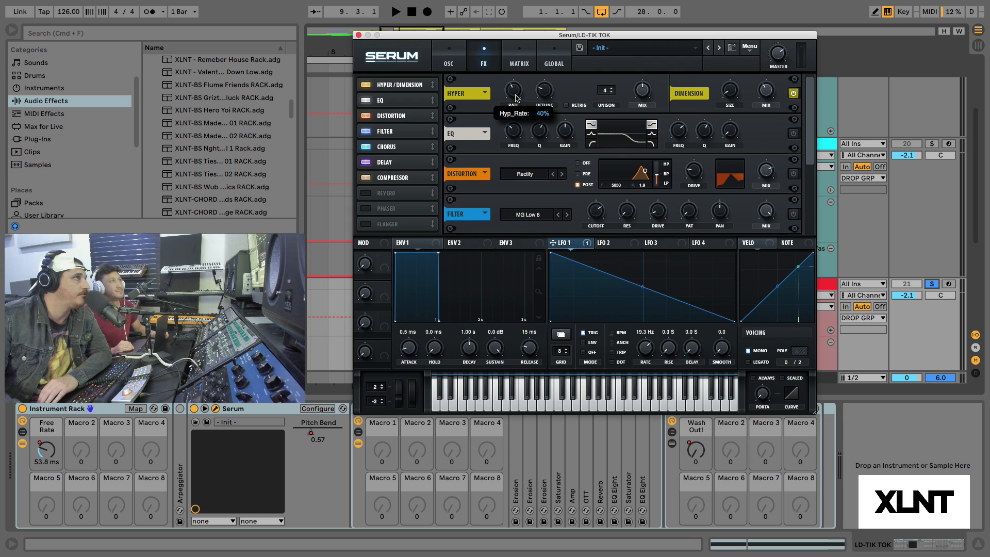
mouse_move(552, 89)
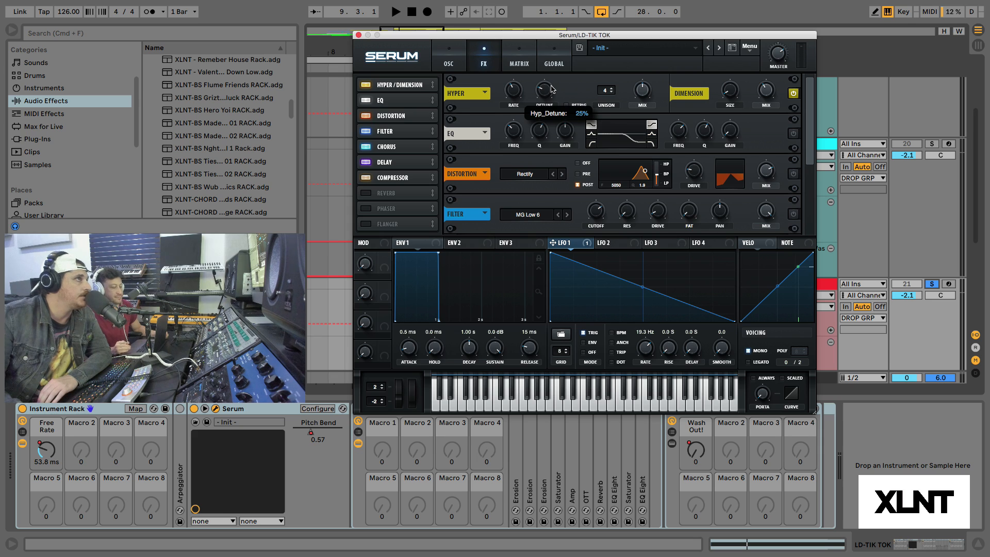
mouse_move(734, 92)
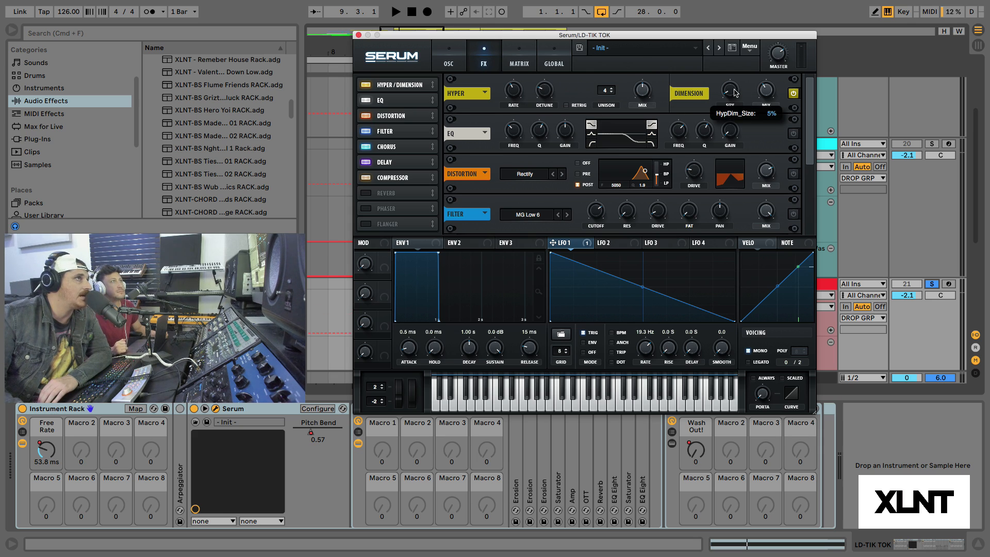
mouse_move(770, 95)
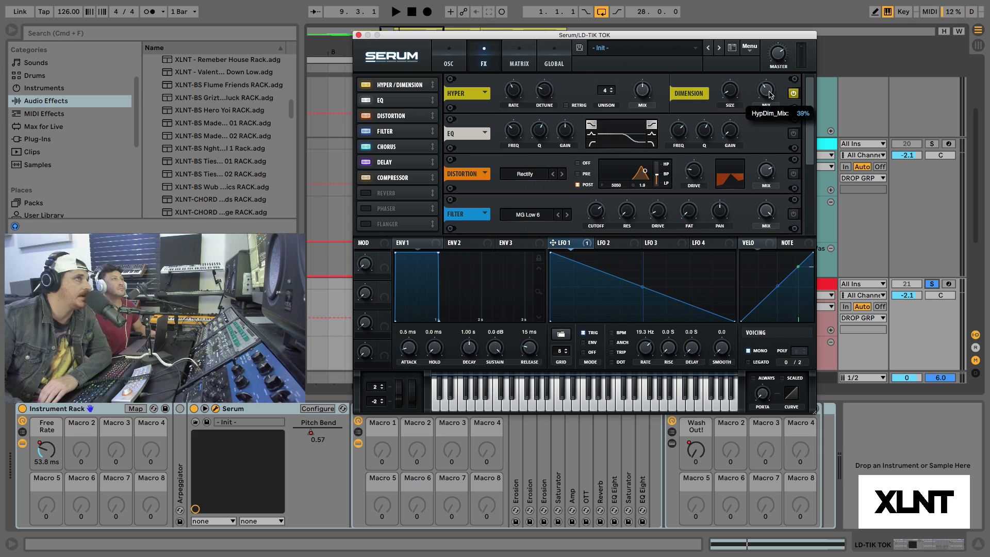
key(space)
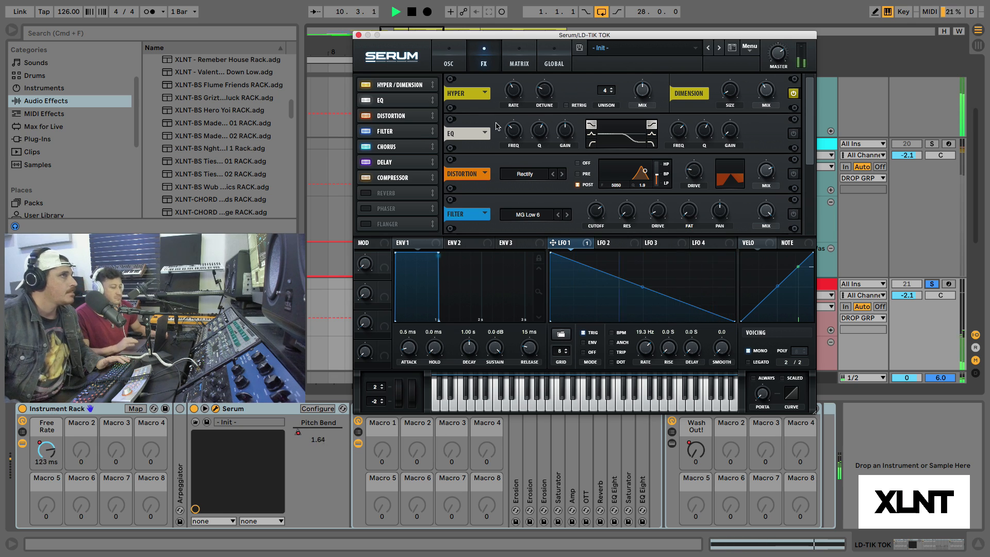
key(space)
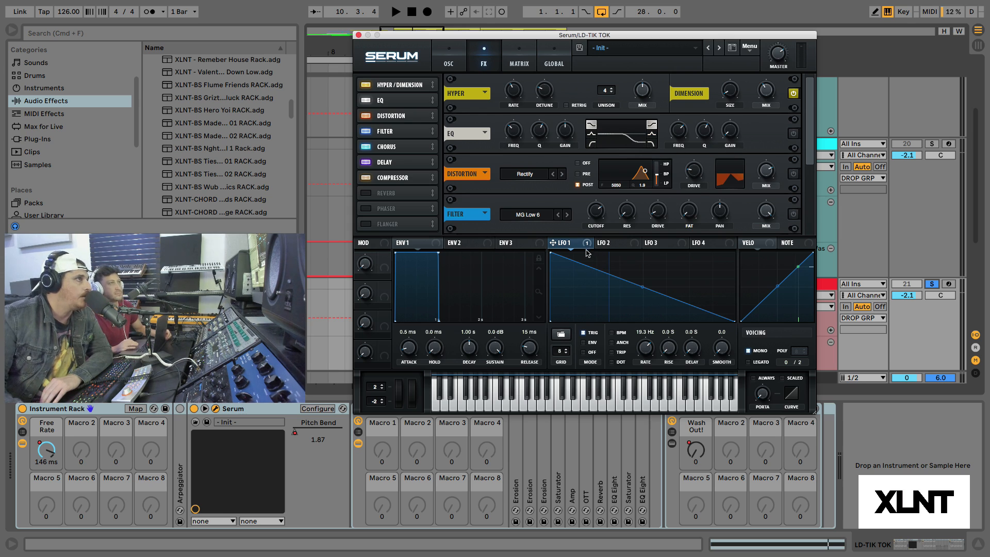
Assign LFO 1 to the EQ's high-band gain and audition the sound with the EQ enabled.
mouse_move(683, 137)
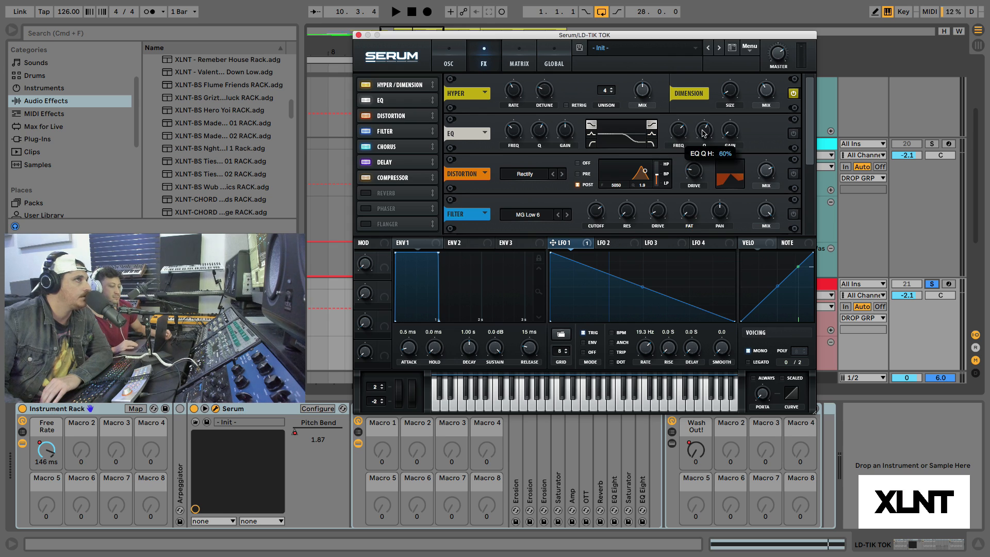
mouse_move(735, 133)
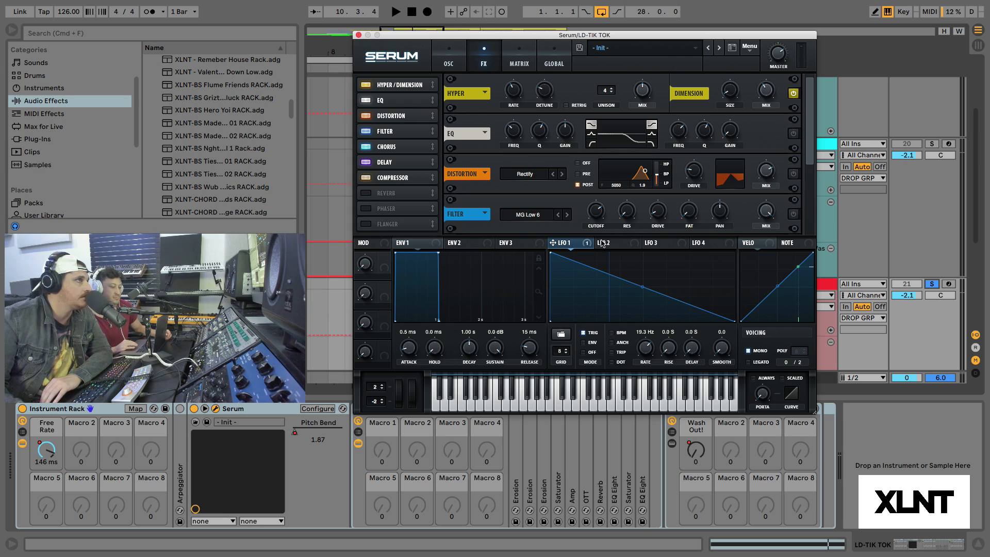
drag(587, 244, 719, 121)
mouse_move(718, 121)
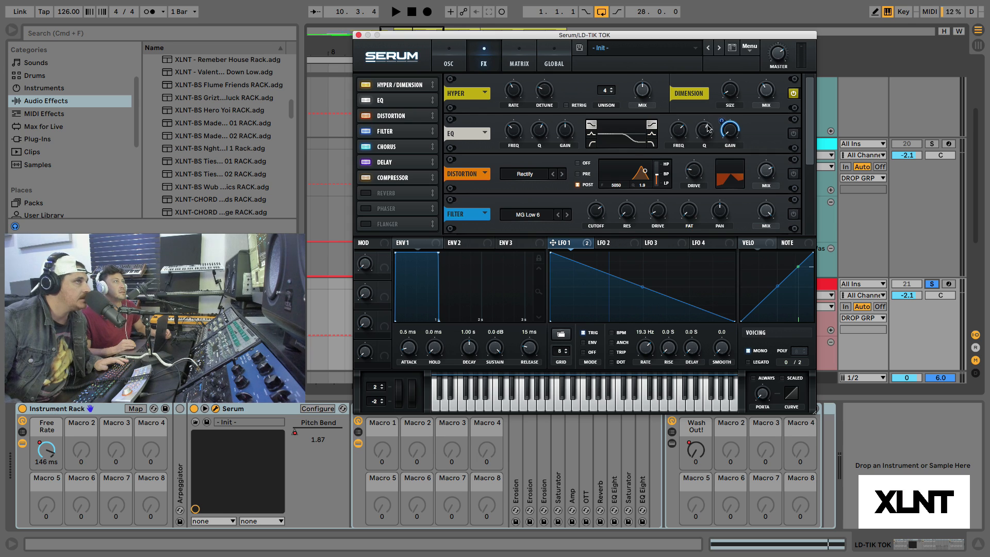
key(space)
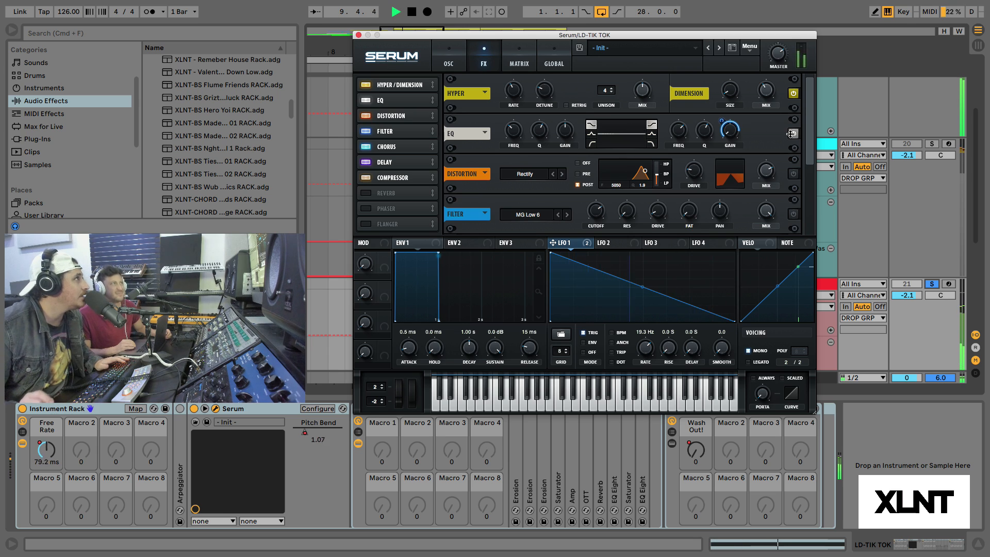
key(space)
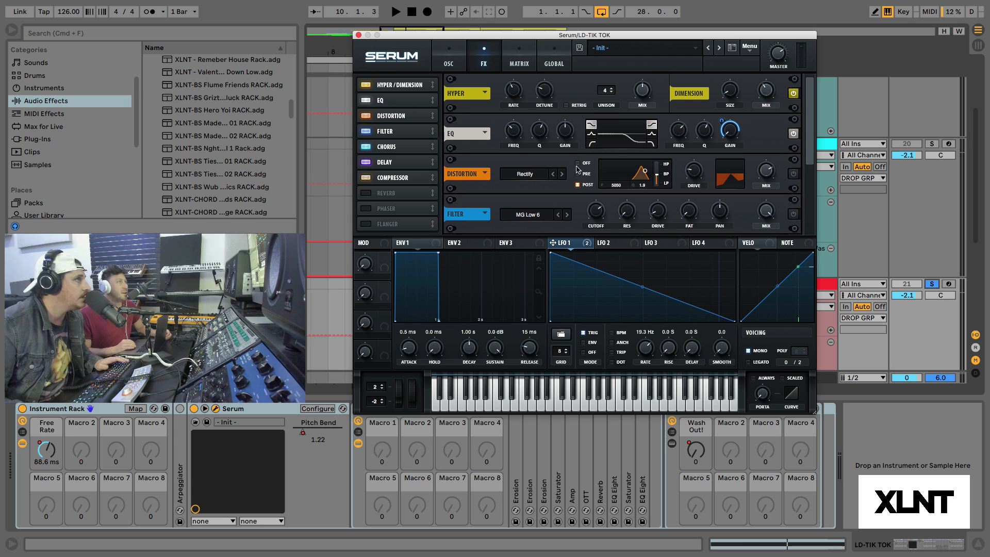
Enable the Distortion effect with the Rectify type and audition the sound.
key(space)
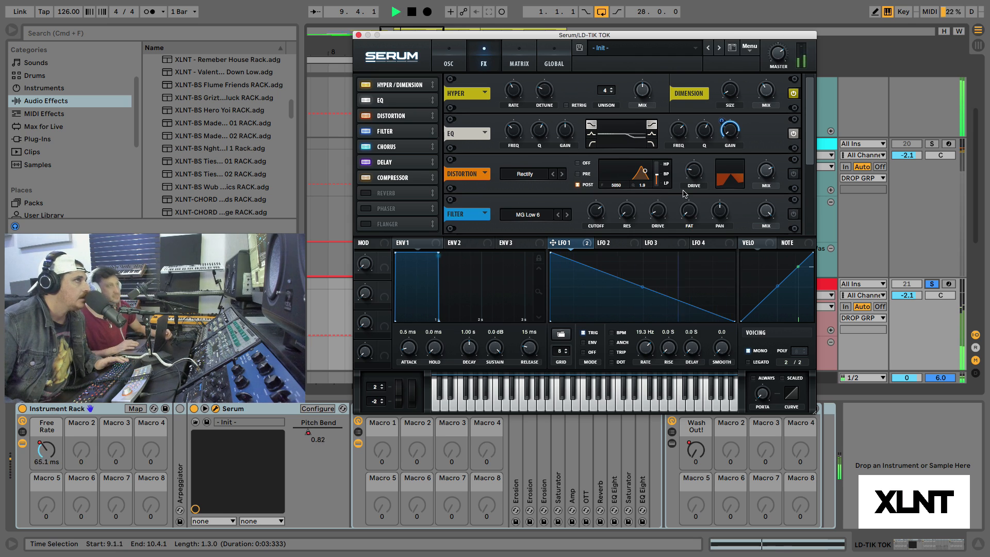
key(space)
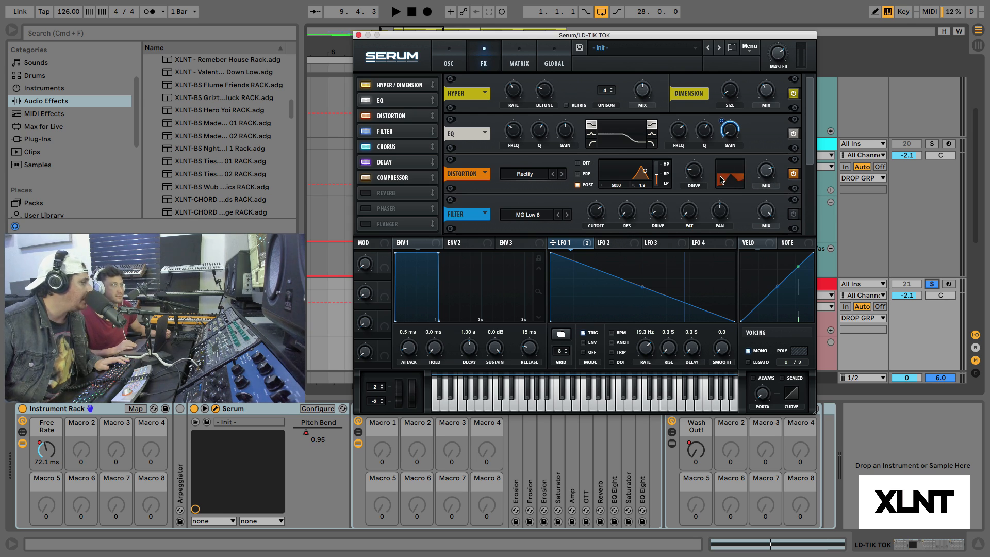
key(space)
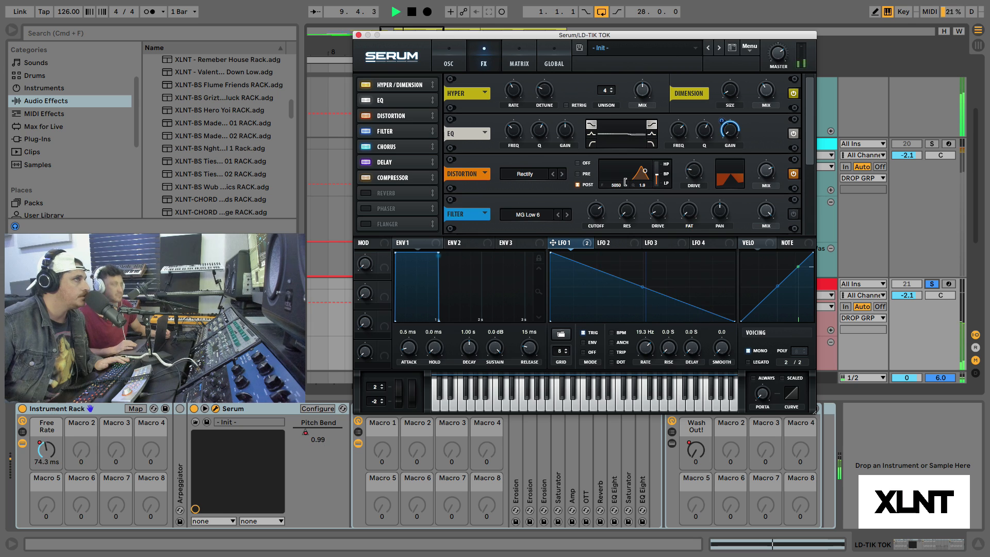
key(space)
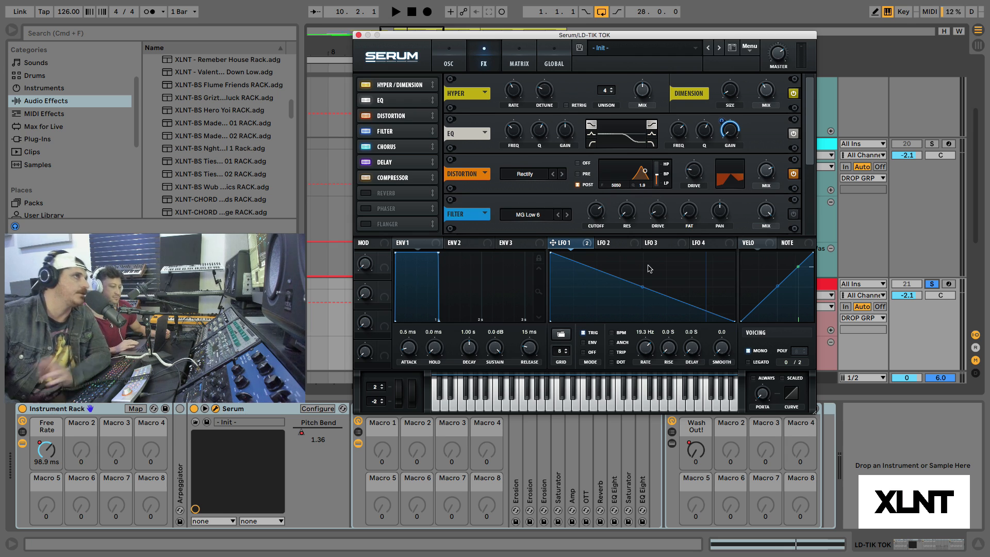
Enable the effects-rack Filter and assign LFO 1 to its cutoff with a raised modulation depth.
drag(814, 130, 814, 166)
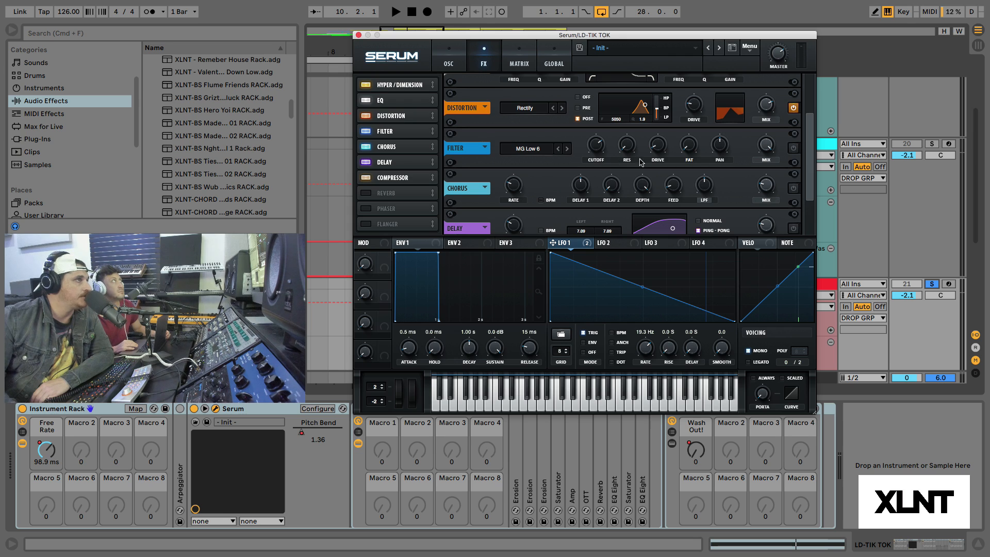
click(793, 148)
mouse_move(600, 148)
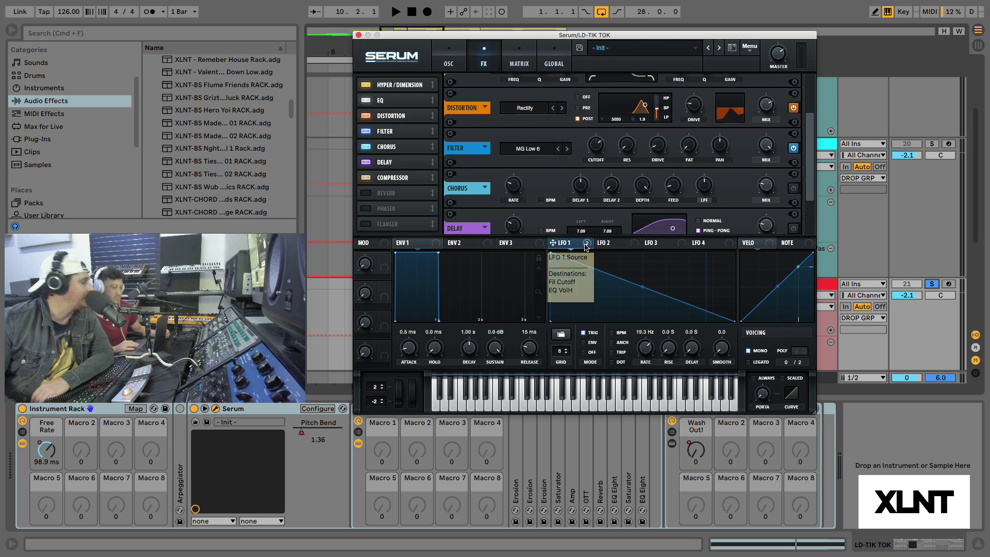
drag(587, 244, 601, 146)
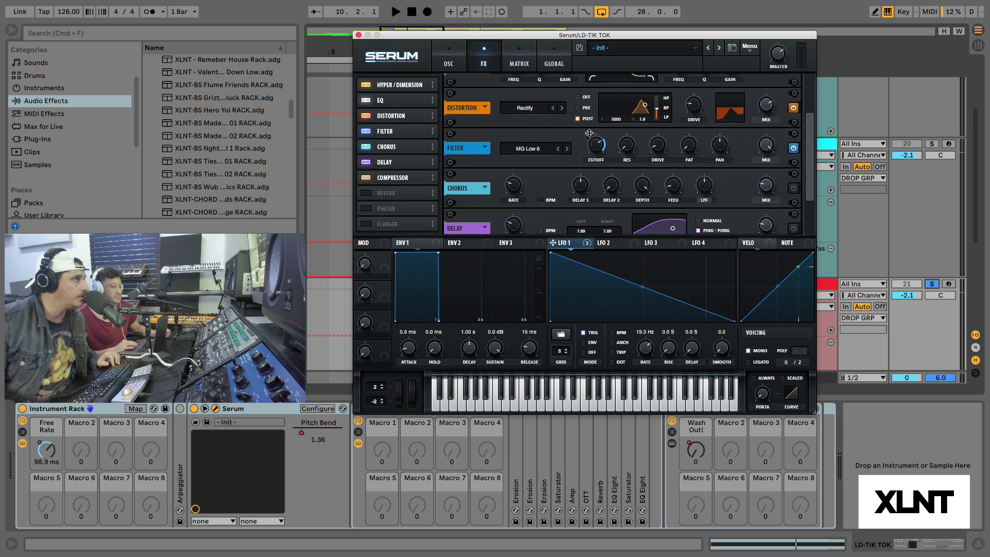
drag(589, 133, 597, 87)
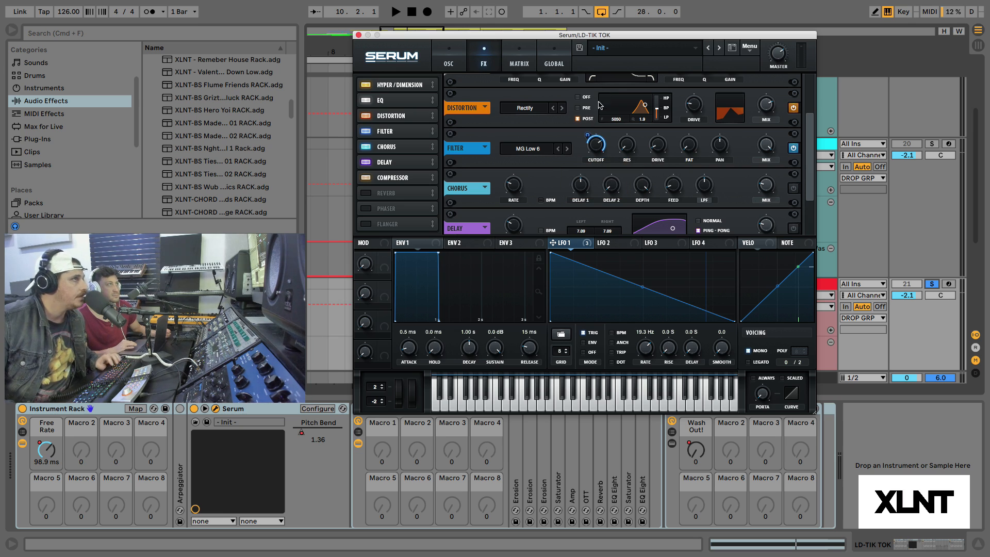
Audition the lead with the effects-rack Filter bypassed and re-enabled to compare the difference.
key(space)
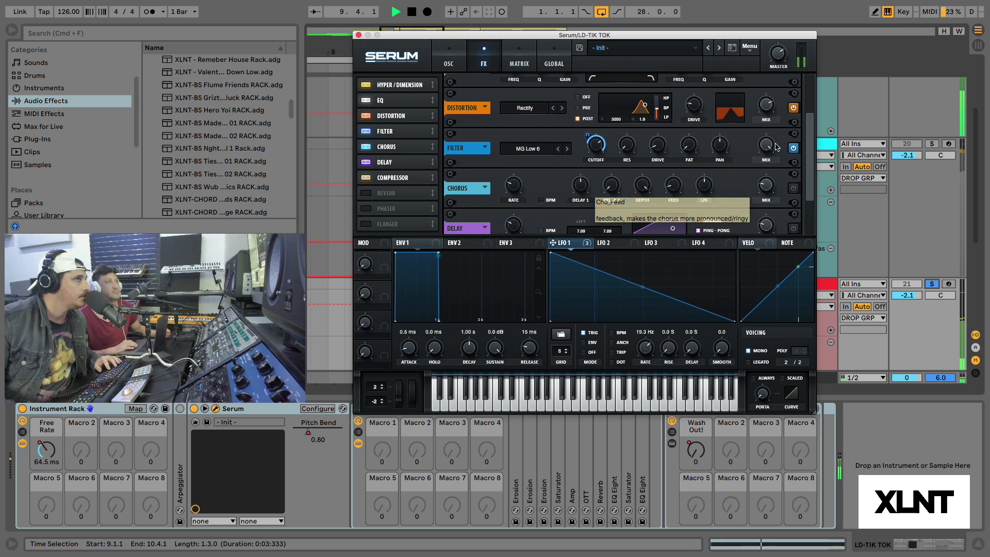
click(794, 148)
click(793, 148)
key(space)
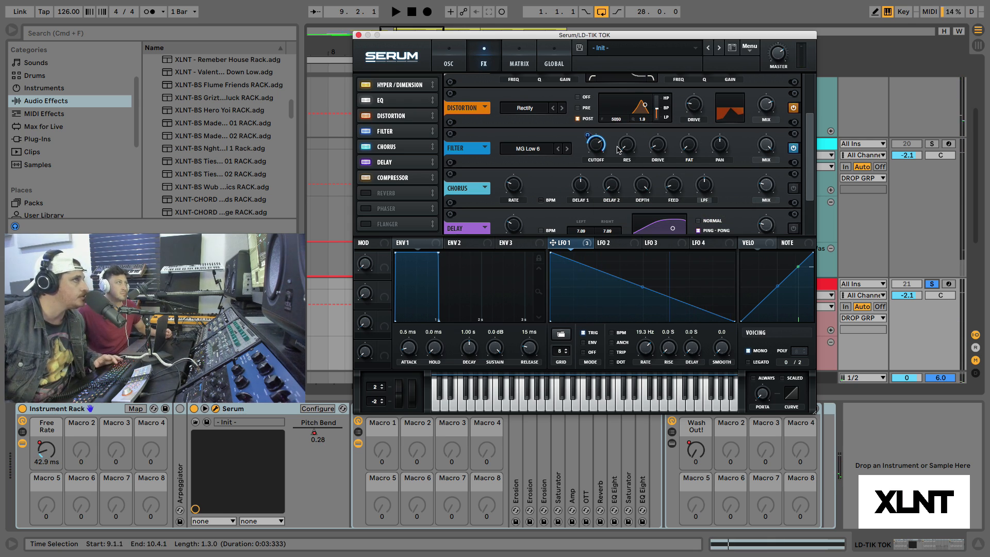
key(space)
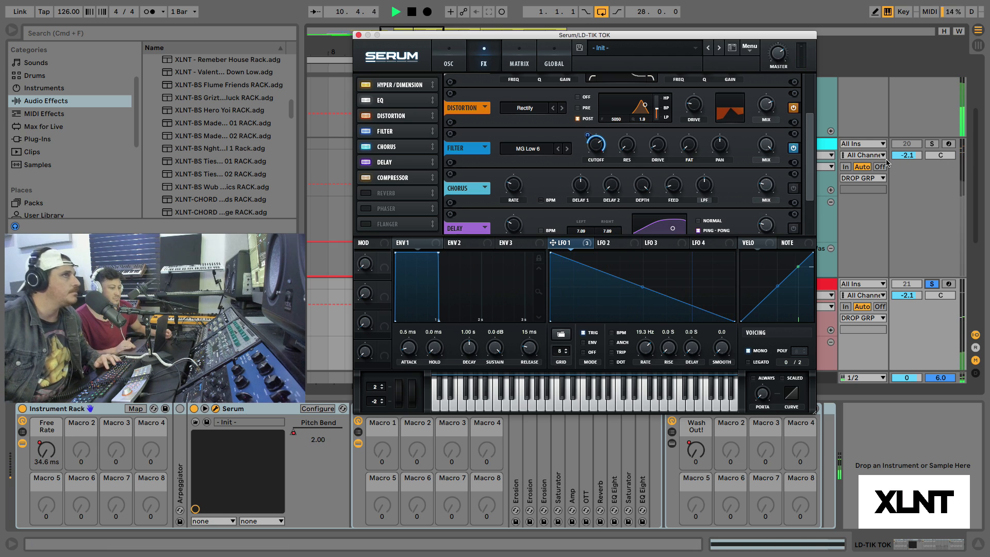
scroll(815, 170, down, 2)
scroll(814, 171, down, 2)
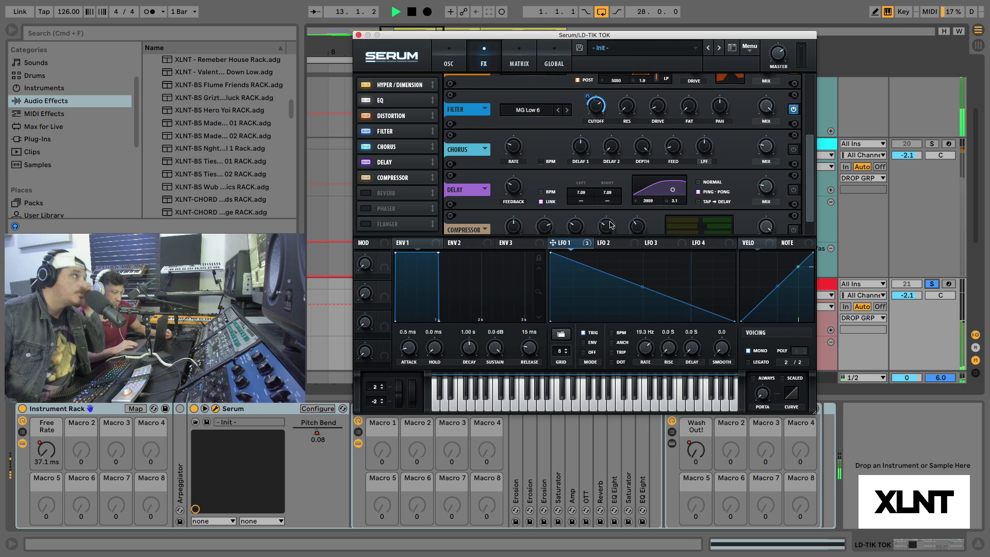
key(space)
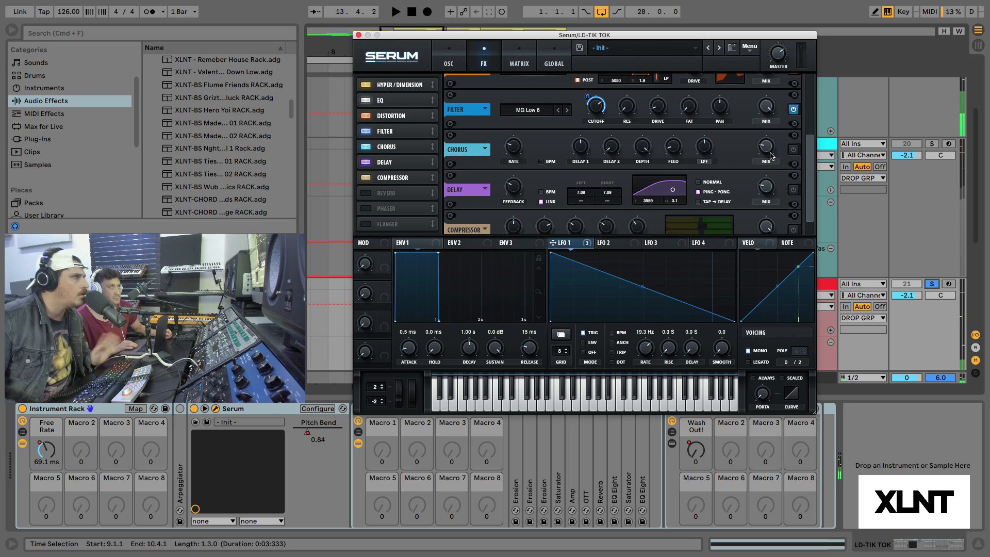
Enable the Chorus effect, review its settings and audition the sound with it.
click(793, 149)
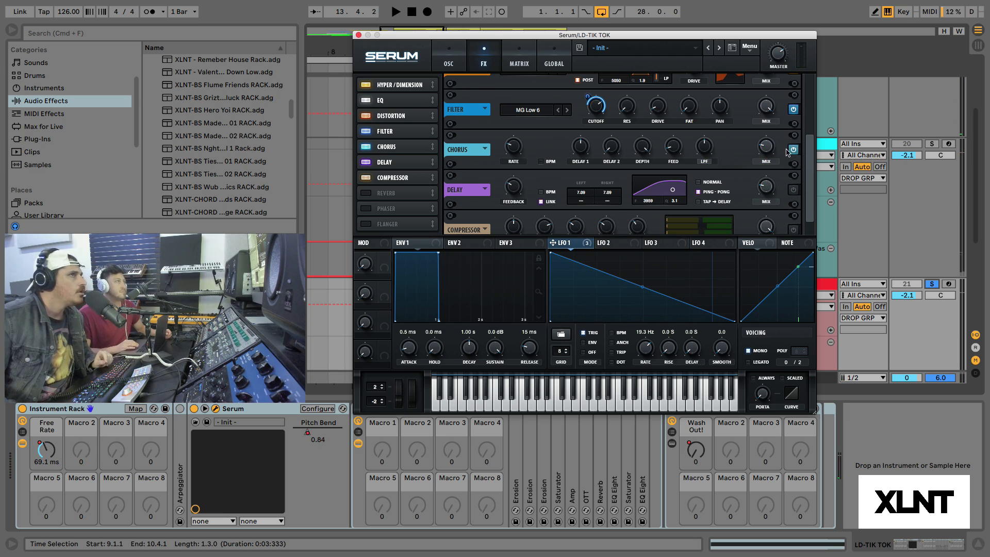
mouse_move(515, 150)
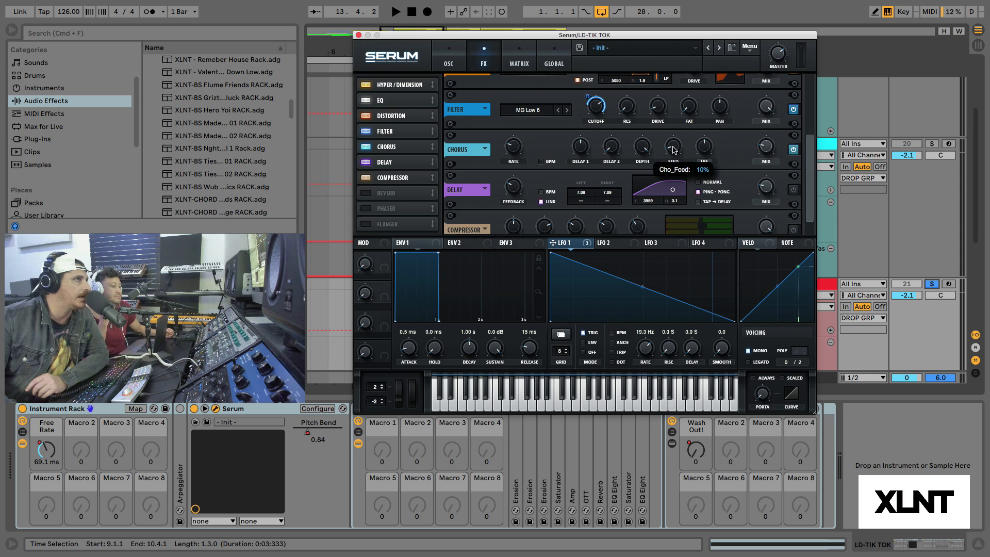
mouse_move(709, 150)
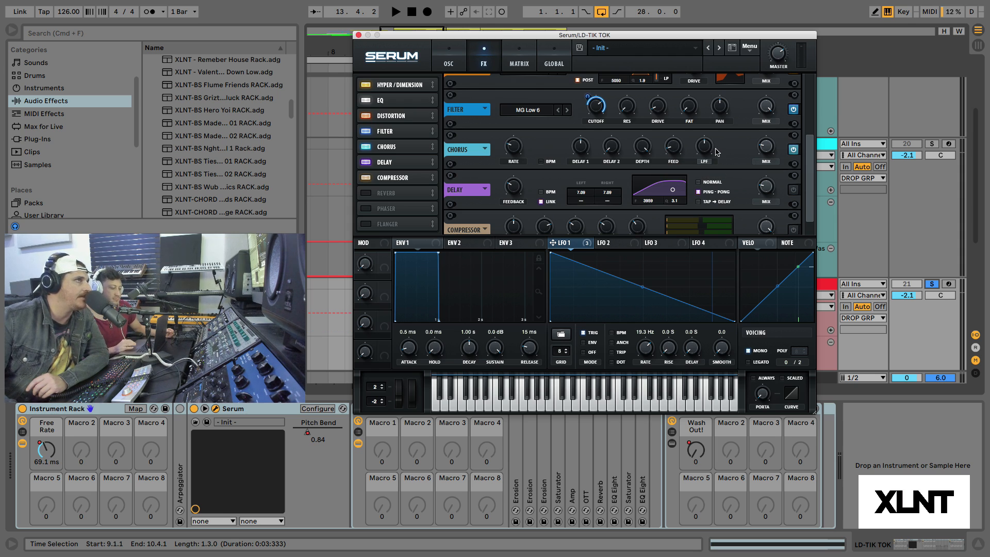
mouse_move(768, 149)
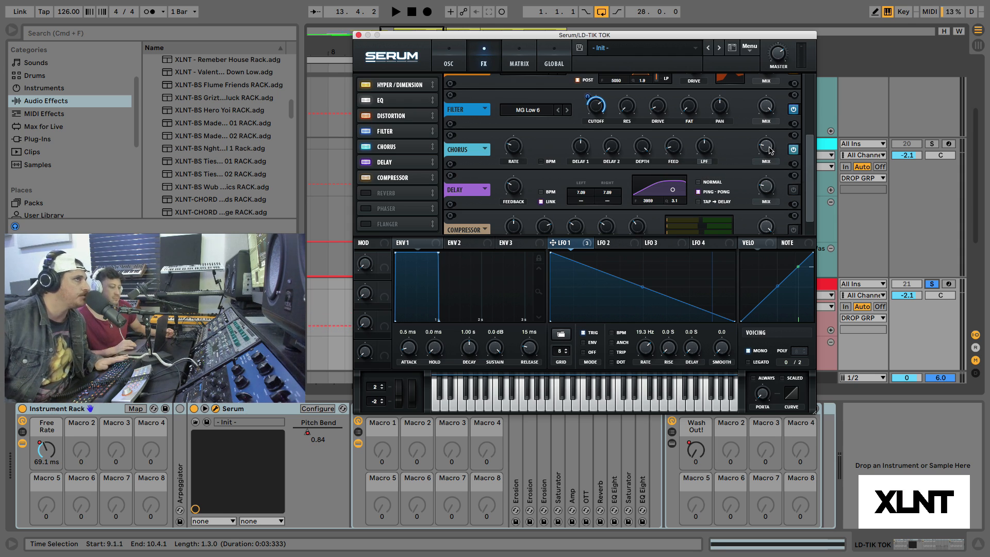
key(space)
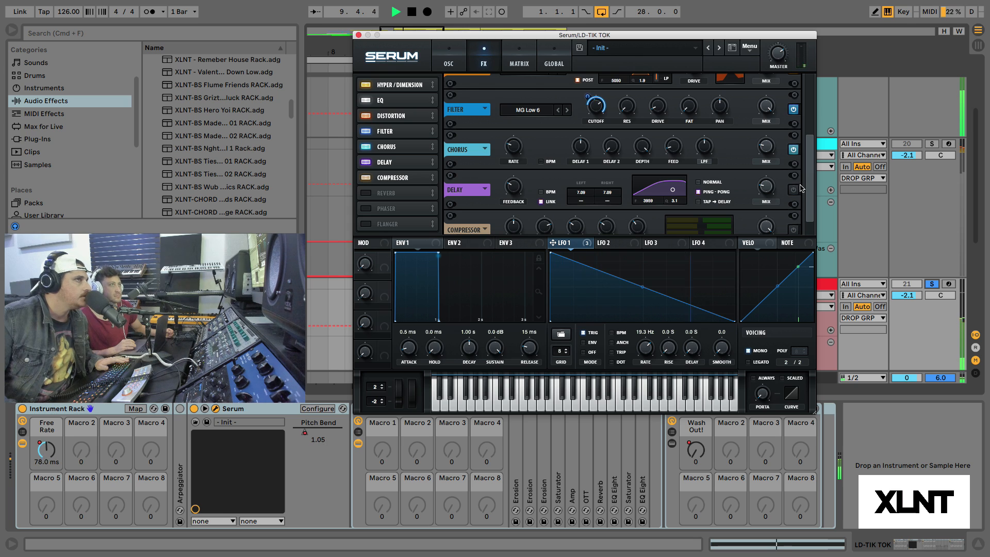
key(space)
Enlarge the Serum window and enable the Delay effect.
scroll(802, 170, down, 1)
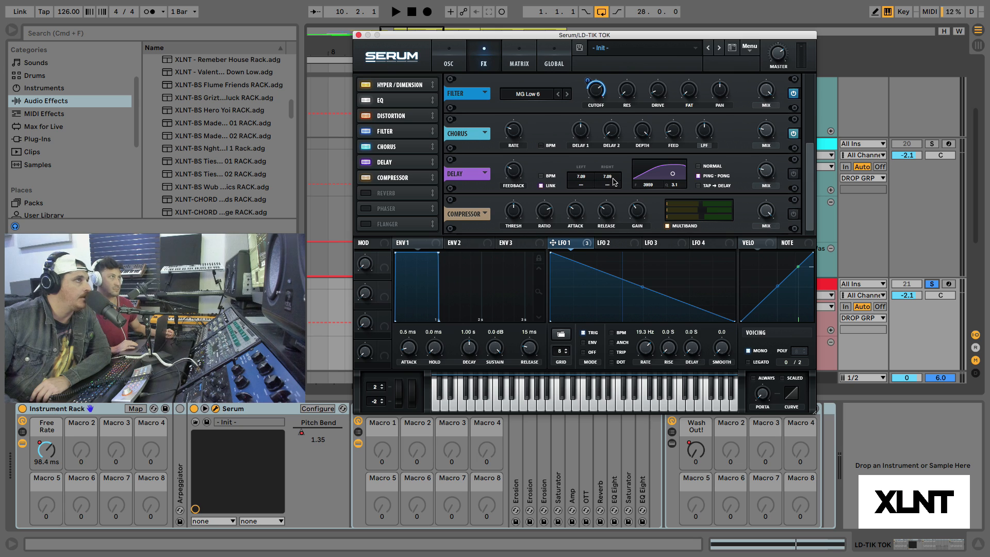
drag(811, 414, 848, 429)
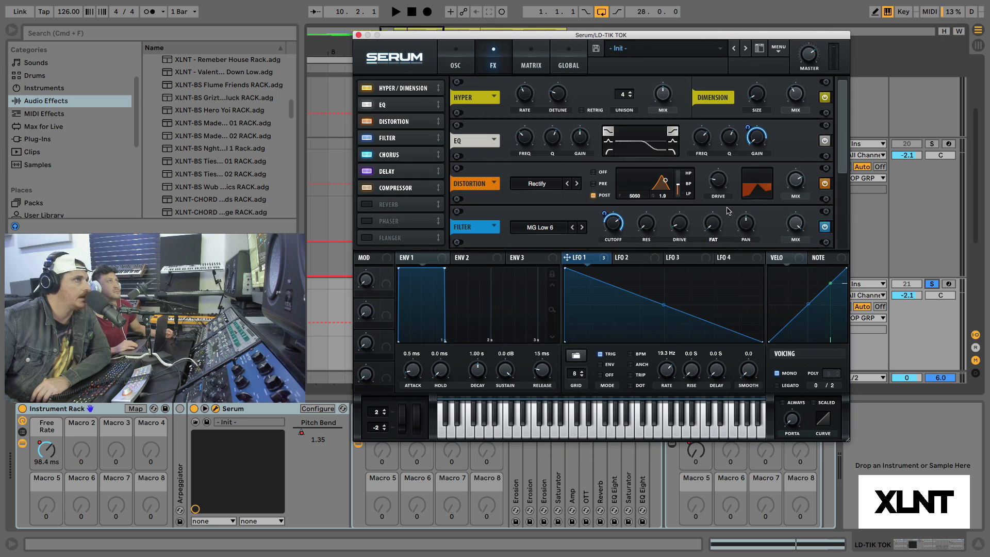
drag(839, 156, 849, 200)
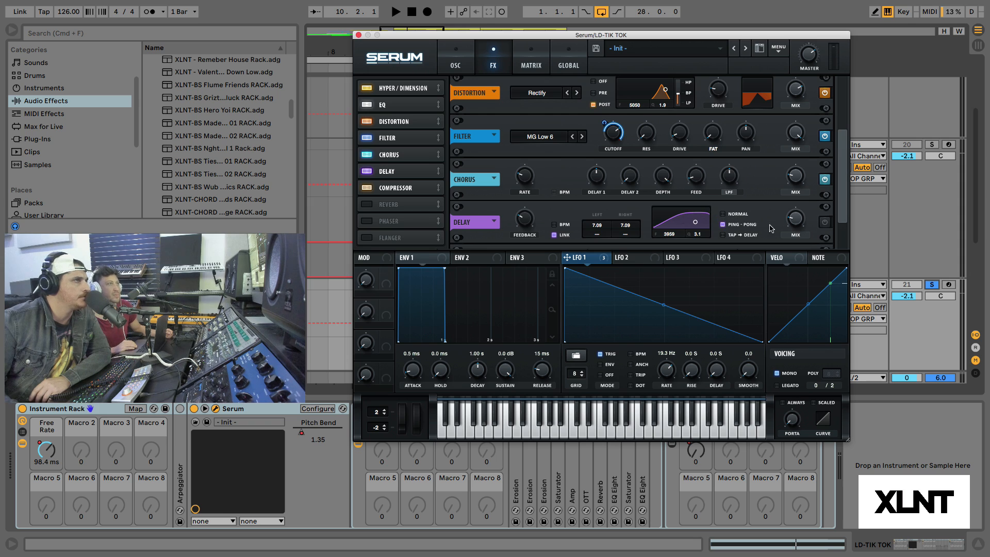
click(824, 222)
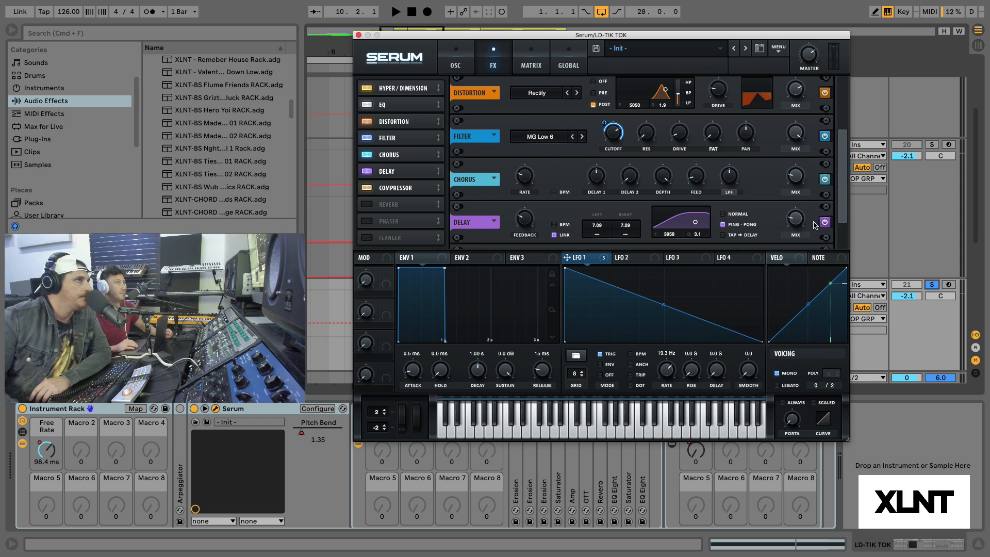
Enable the multiband Compressor effect and review its attack and gain settings.
drag(845, 212, 841, 242)
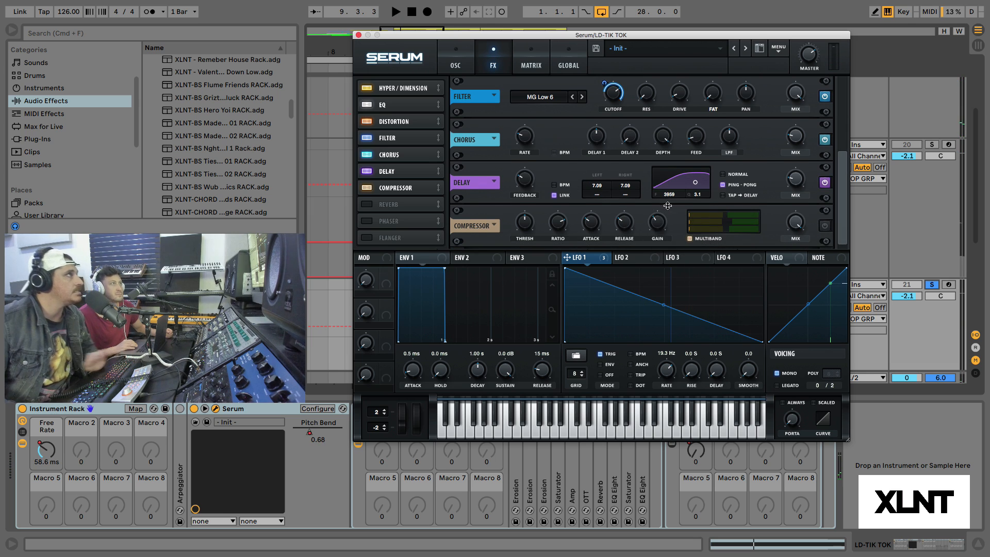
click(823, 227)
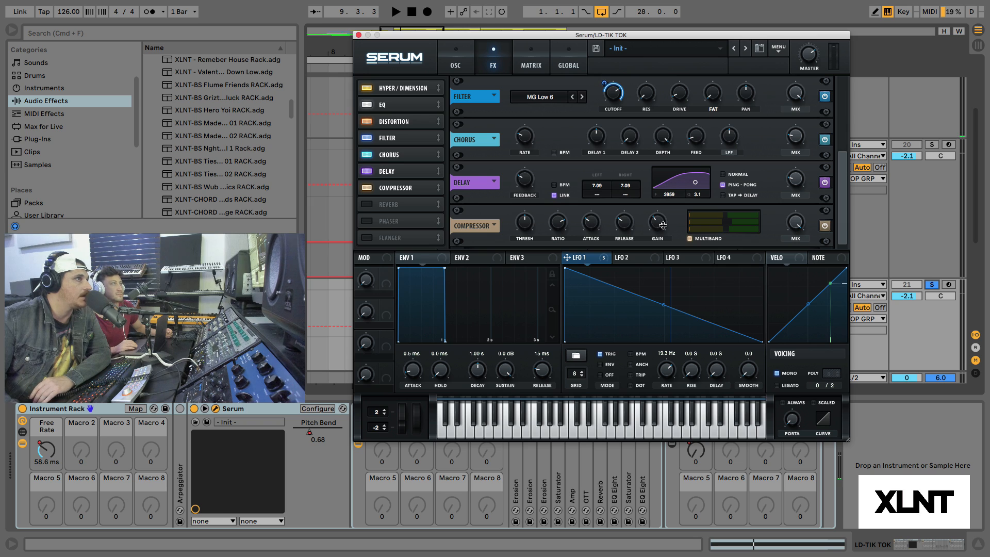
mouse_move(529, 224)
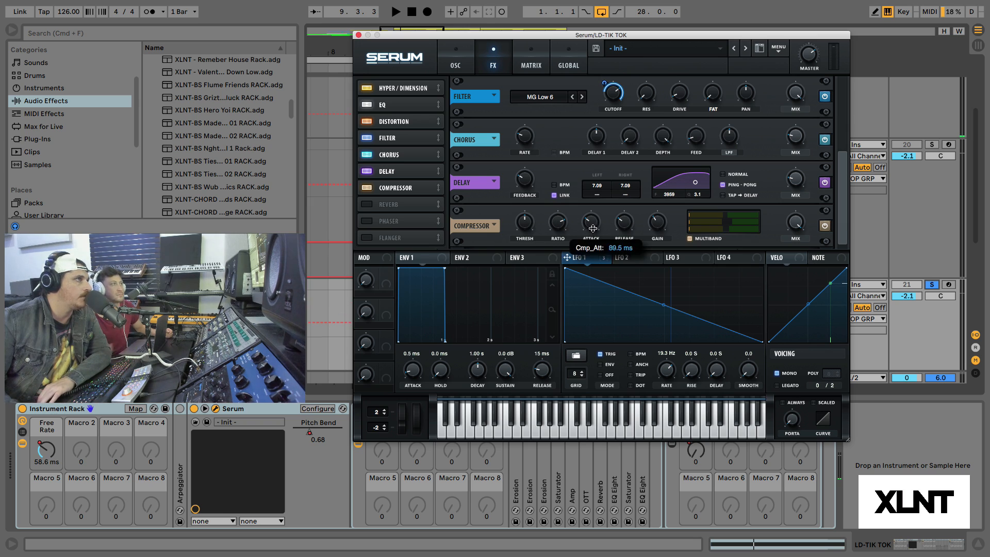
mouse_move(653, 220)
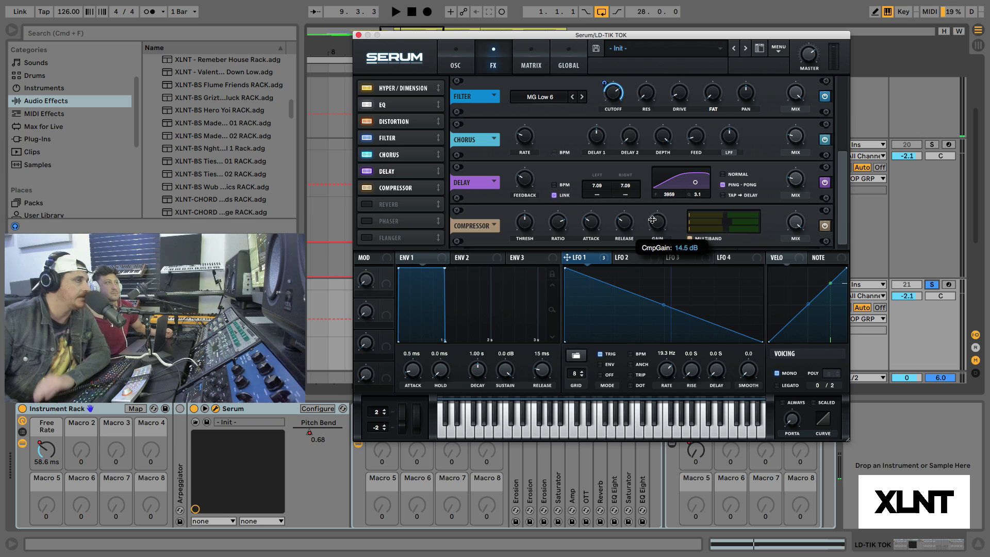
Lower Serum's master volume to 54% while auditioning the compressed sound.
key(space)
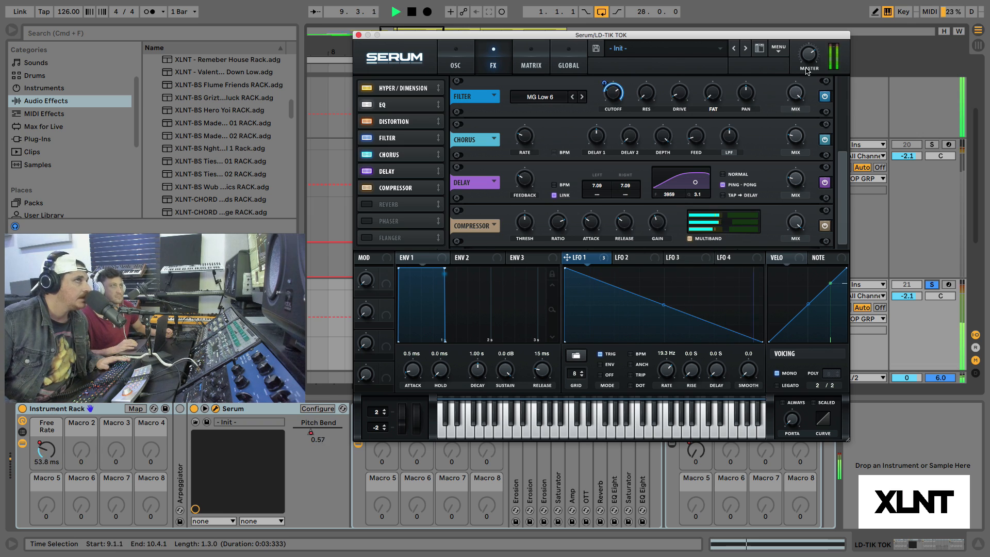
key(space)
mouse_move(803, 71)
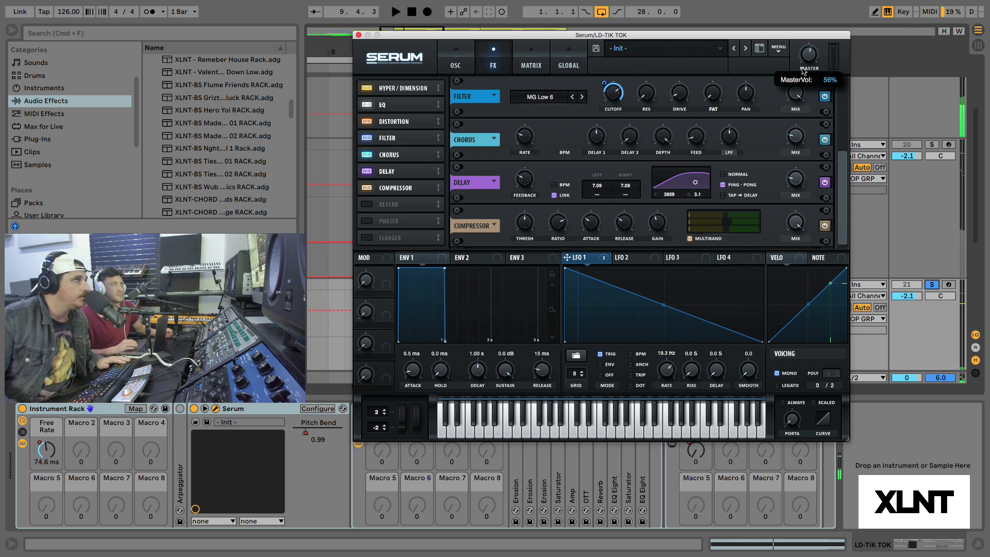
key(space)
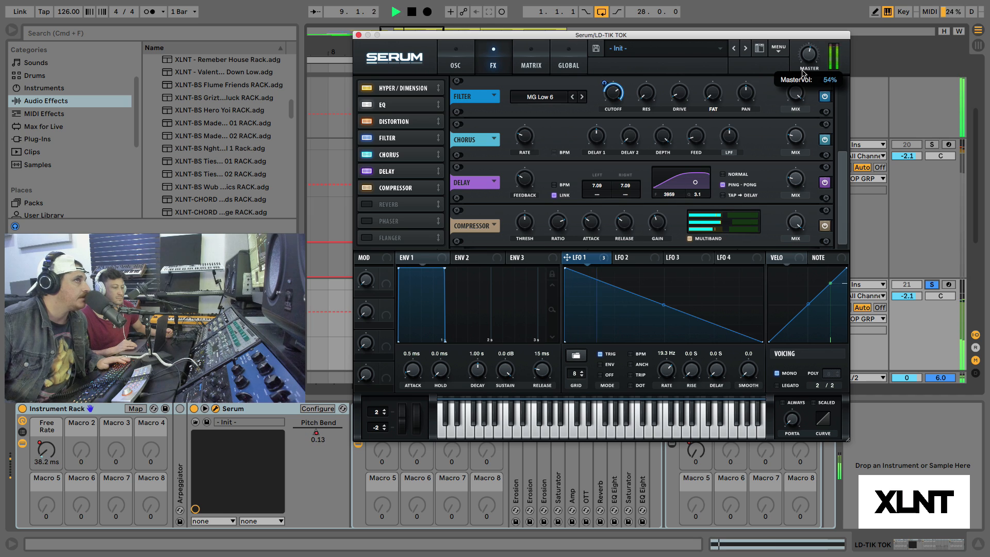
scroll(802, 71, down, 1)
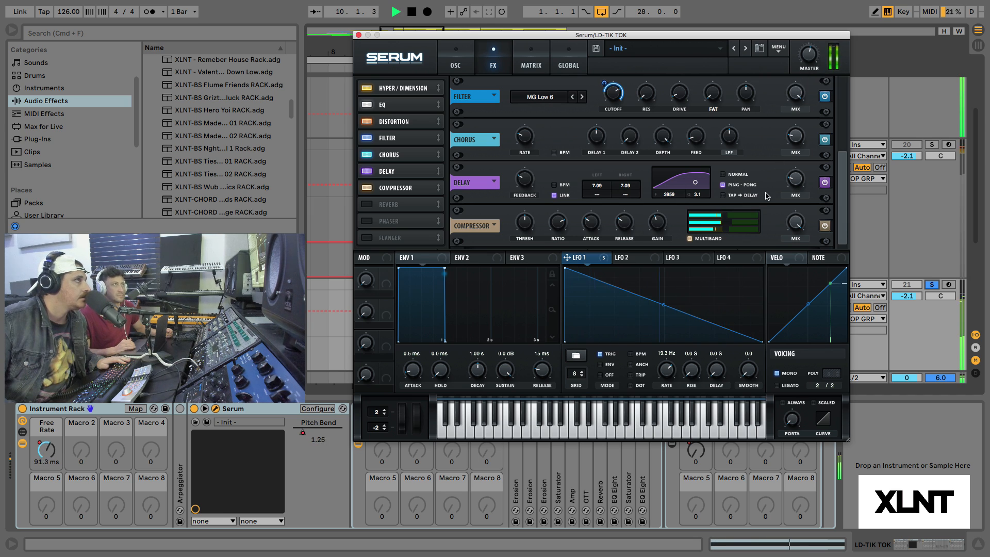
Audition the rebuilt lead, close the Serum window and play the lead within the full drop.
key(space)
key(space)
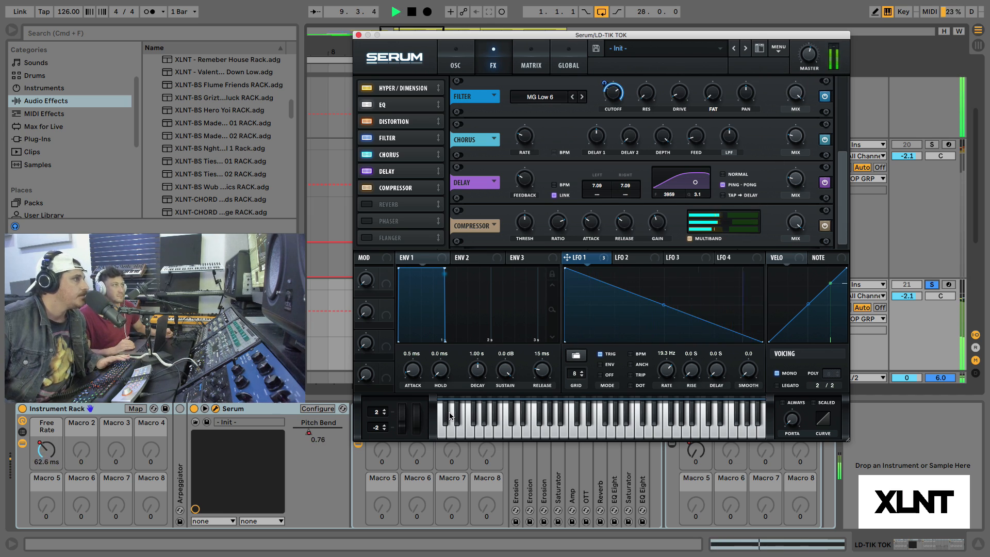
key(space)
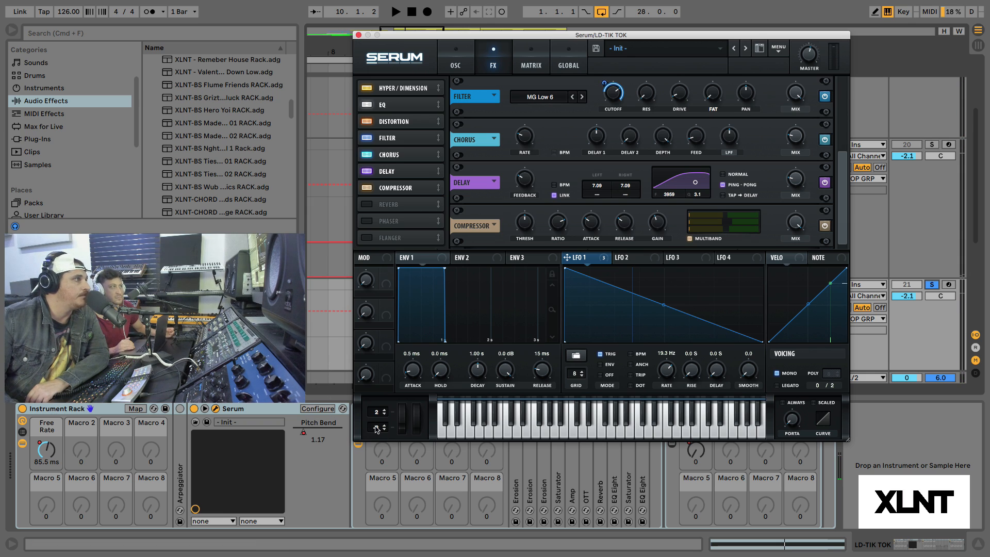
click(359, 35)
key(space)
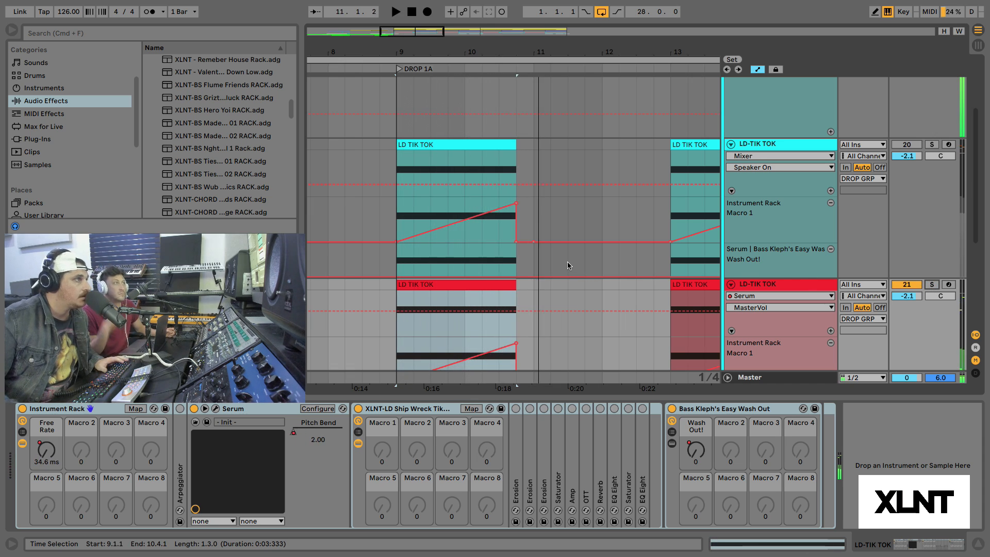
key(space)
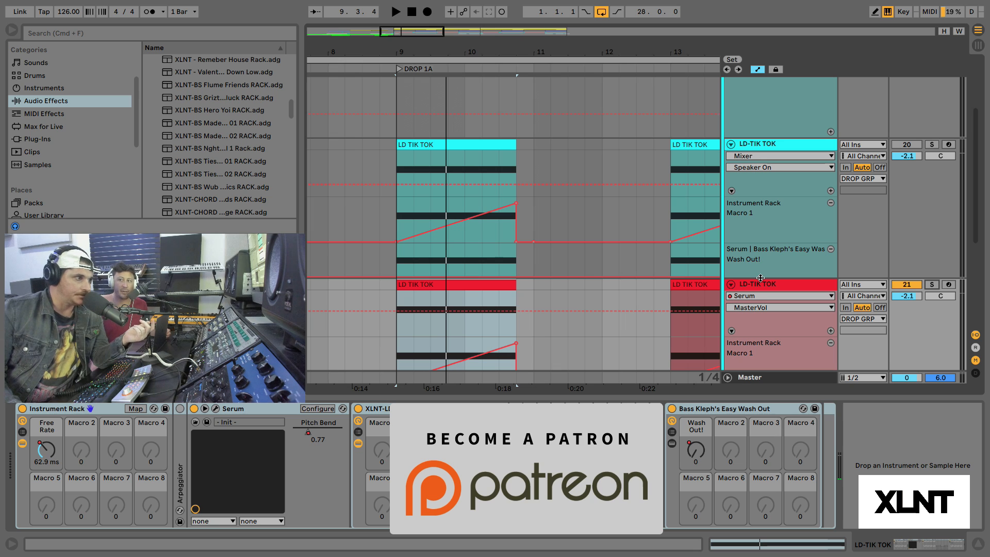
Solo DRUM GRP and play the drop from bar 9, briefly adding SUB GRP to the solo.
scroll(756, 277, up, 3)
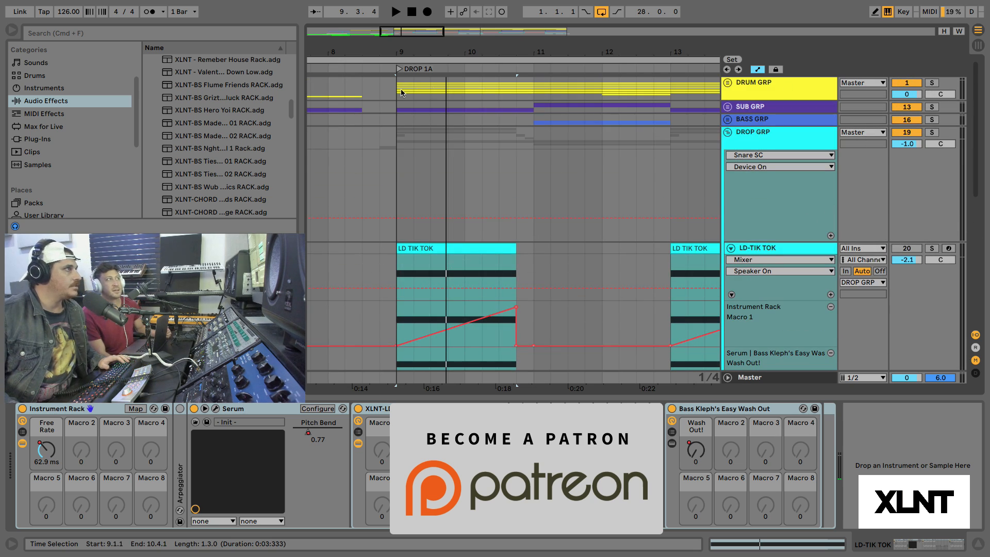
click(903, 96)
key(space)
key(space)
click(931, 83)
key(space)
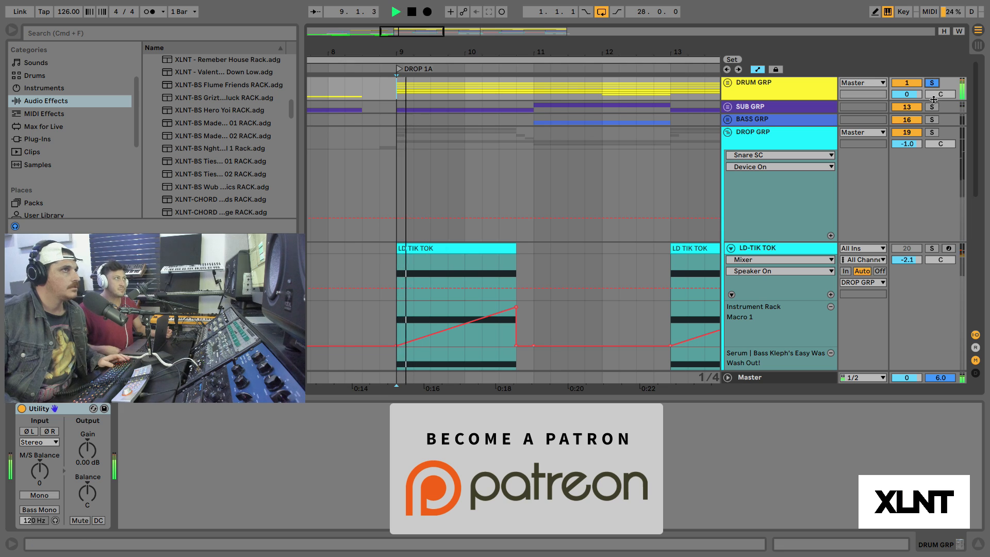
super+click(932, 107)
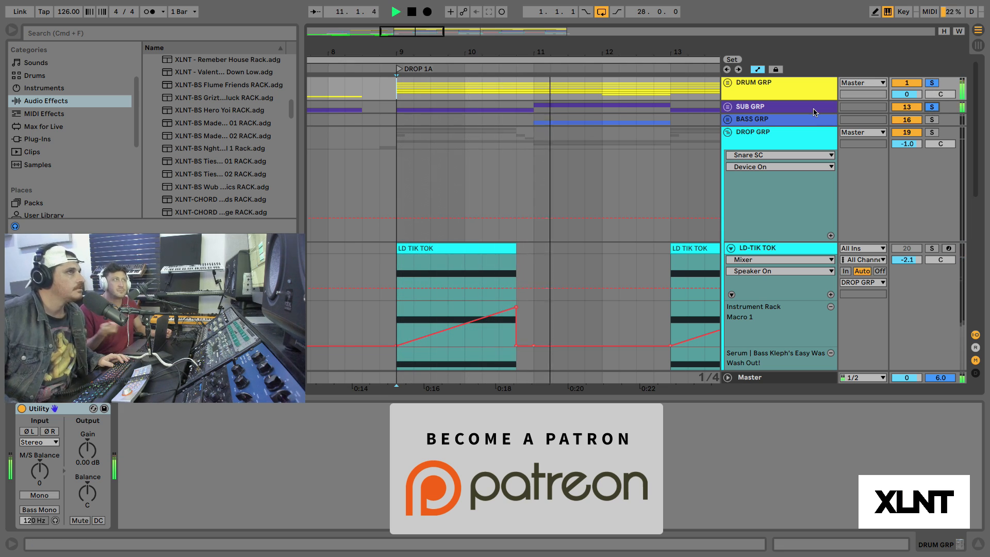
click(932, 108)
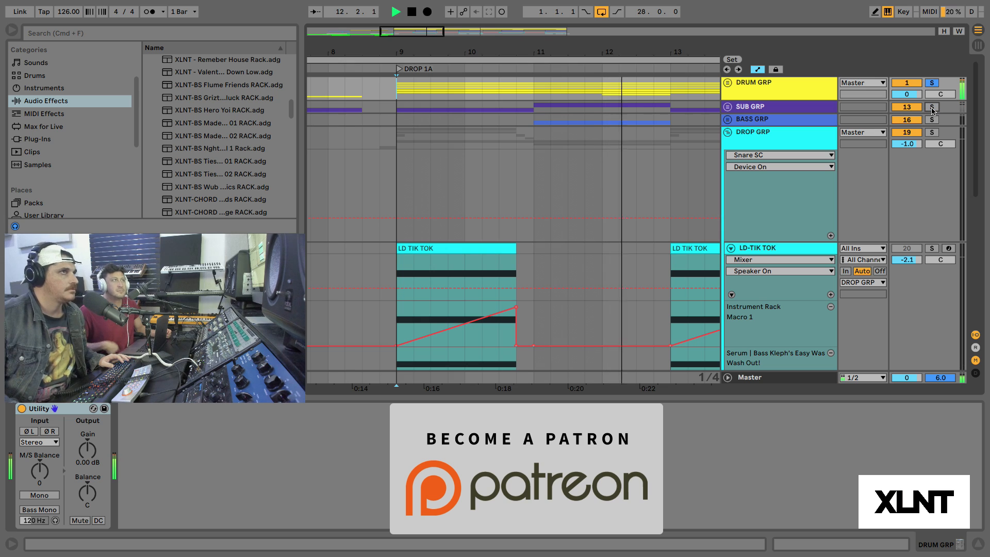
Unfold DRUM GRP to examine the KICK track's notes and devices, and fold the track and group back up.
click(727, 83)
scroll(728, 114, down, 2)
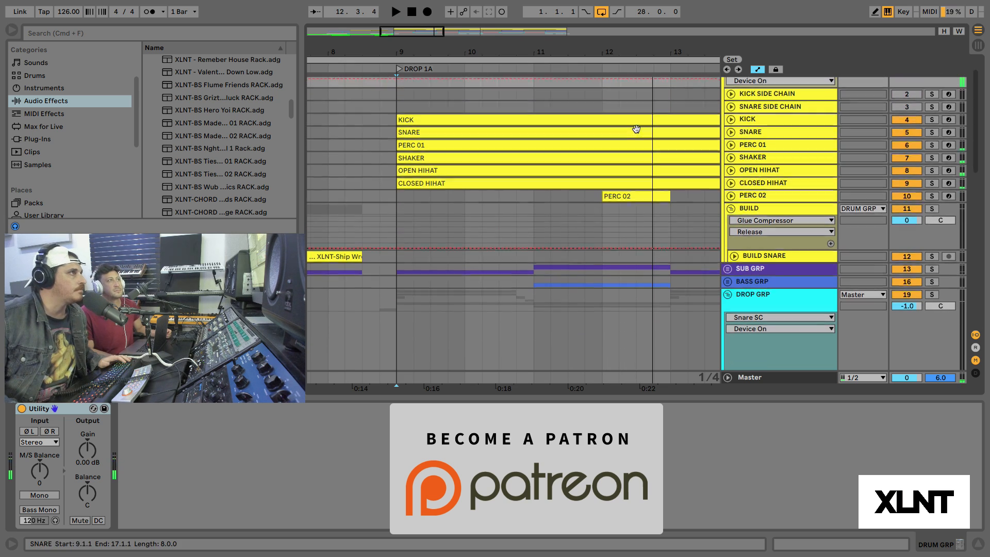
click(730, 119)
click(550, 139)
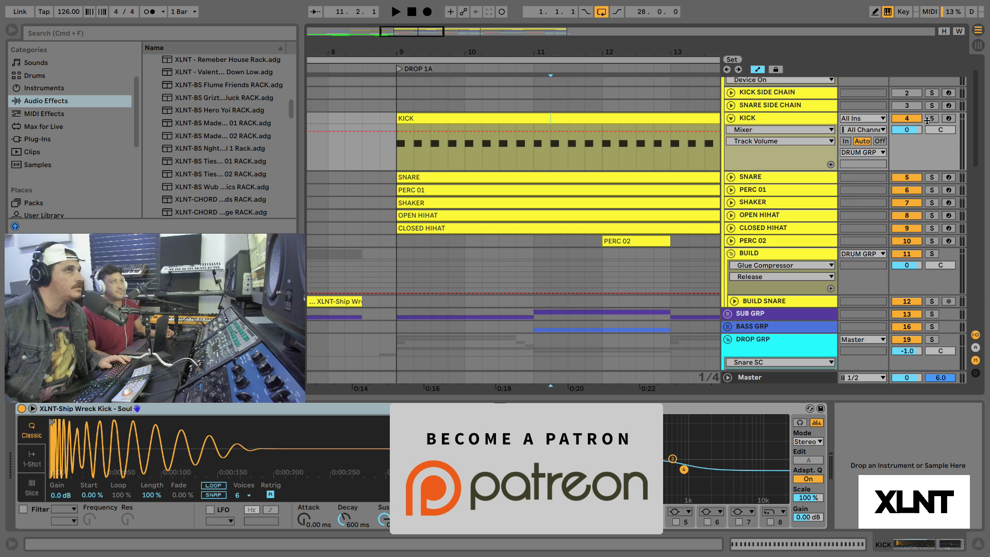
click(730, 120)
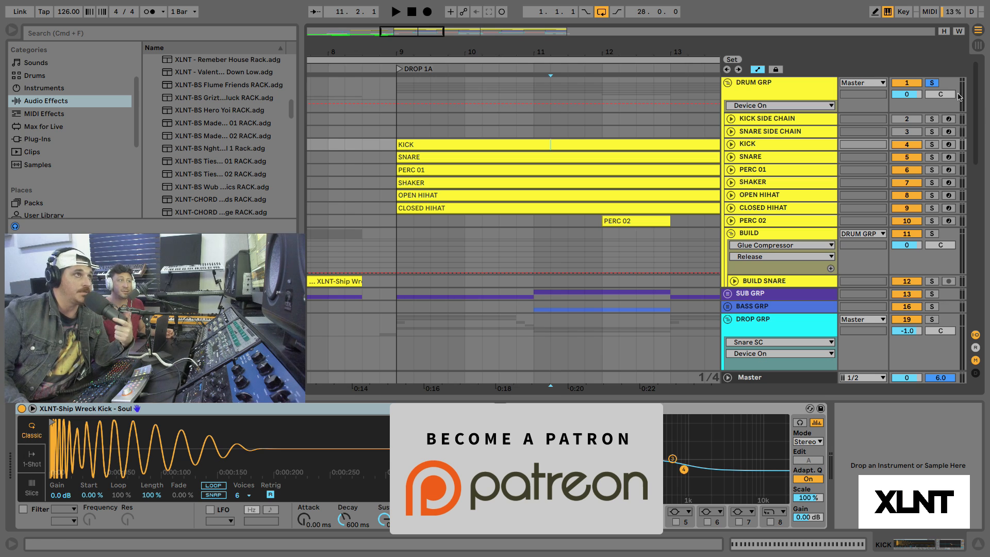
click(728, 83)
Look over the arrangement of the LD-TIK TOK, MISC and bass parts across DROP 1A and fold DROP GRP.
scroll(749, 134, down, 10)
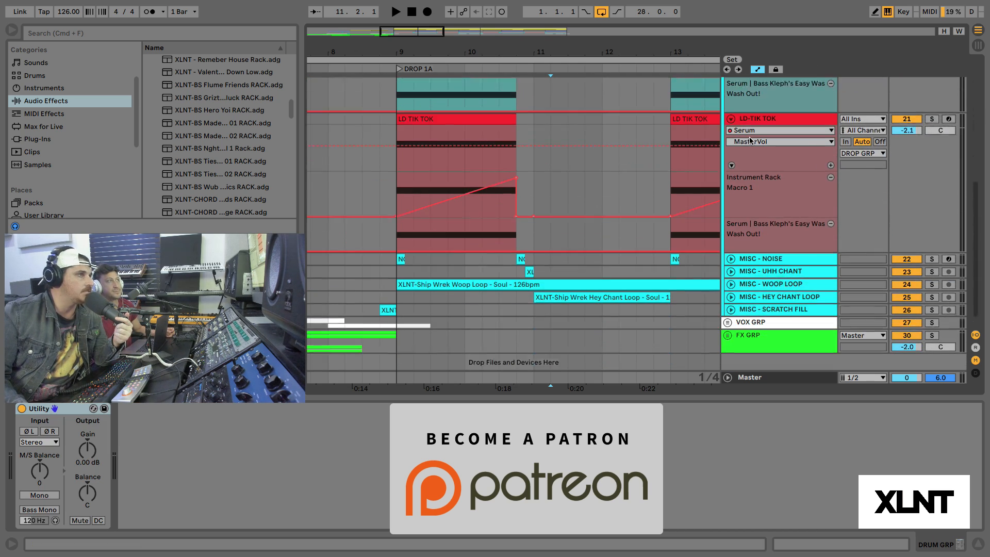
scroll(462, 325, left, 5)
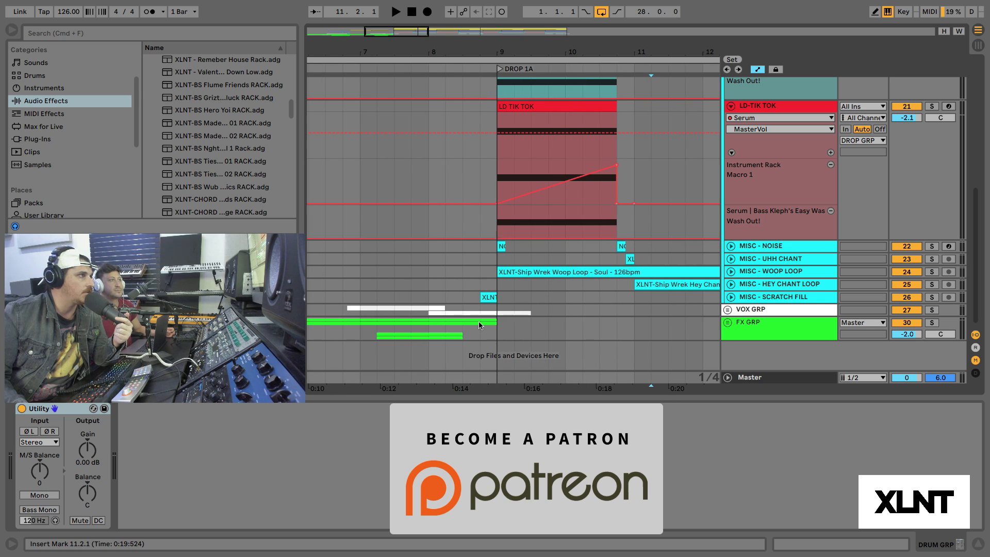
scroll(600, 258, up, 8)
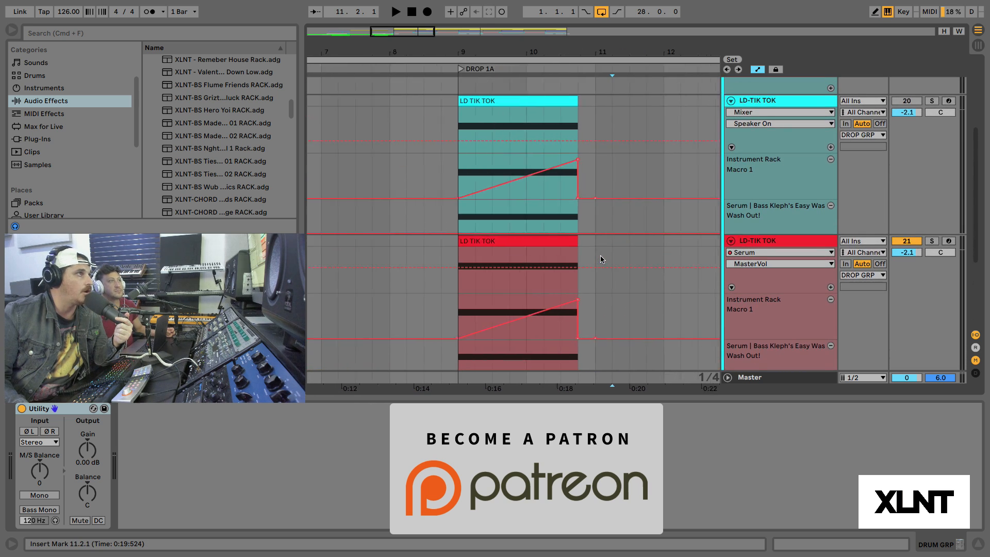
scroll(600, 258, right, 8)
scroll(600, 255, up, 2)
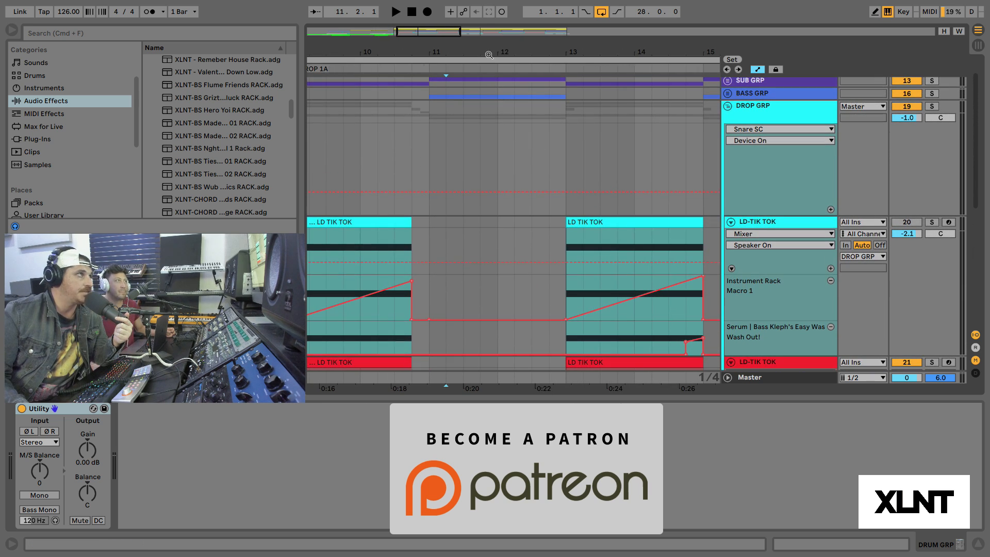
drag(489, 55, 489, 55)
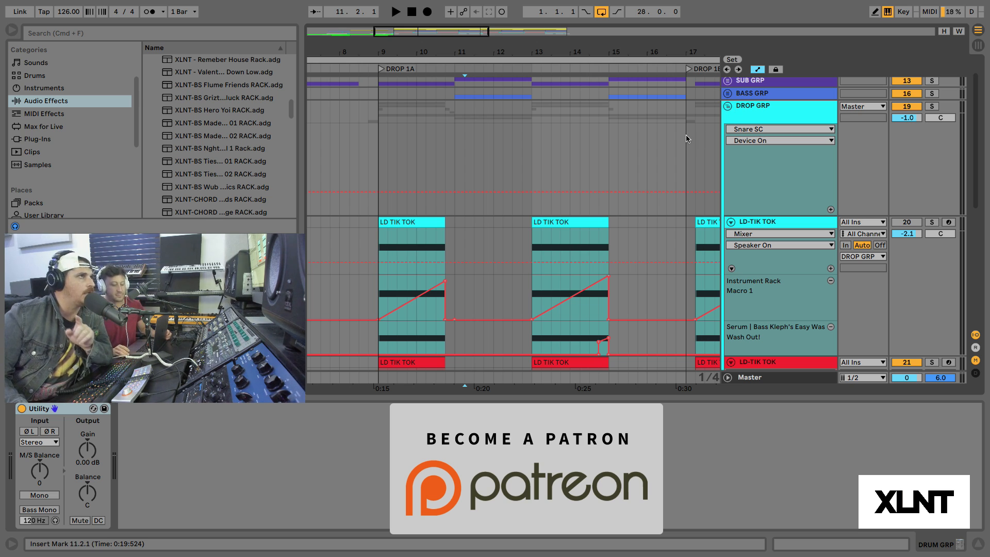
click(728, 106)
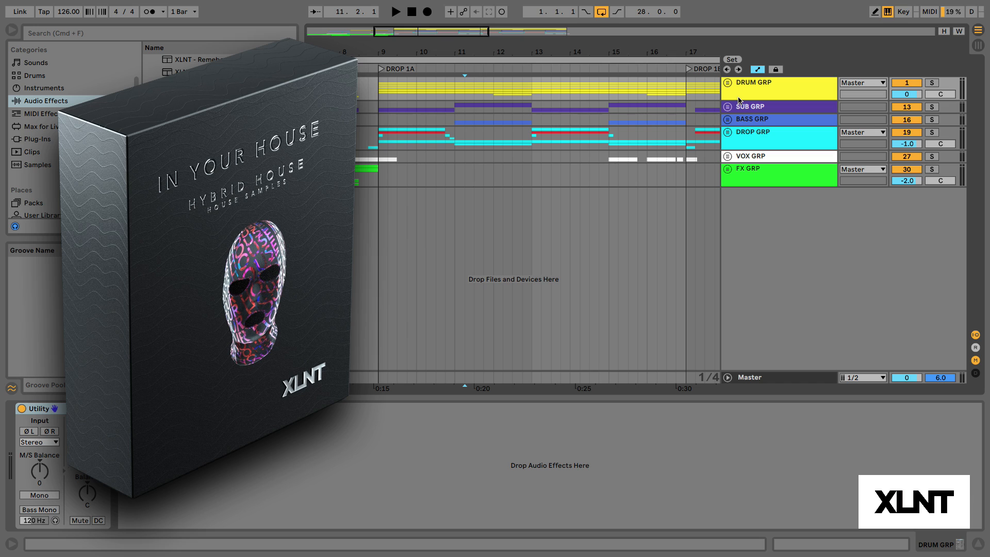
Unfold DROP GRP and select the red LD-TIK TOK track to show its device chain.
click(564, 59)
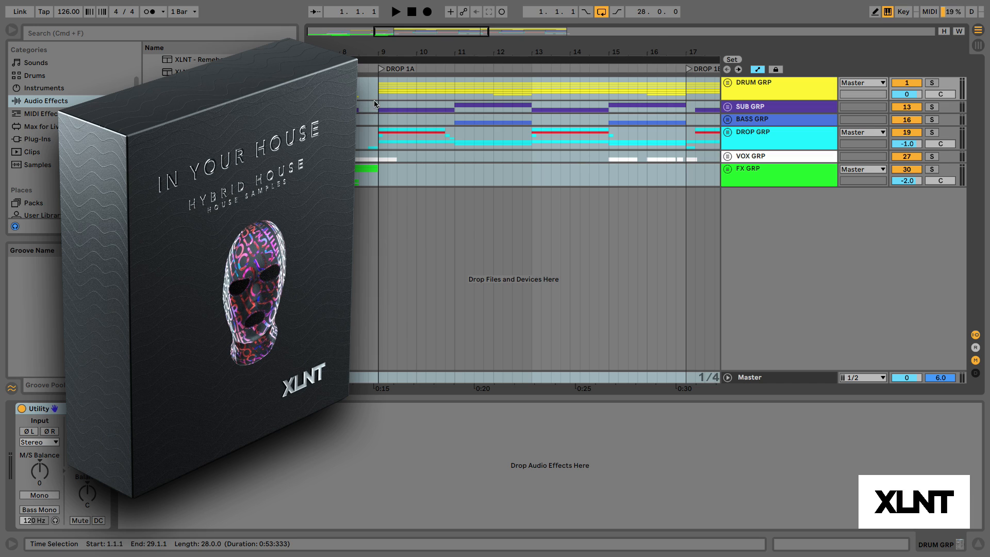
click(628, 107)
click(728, 132)
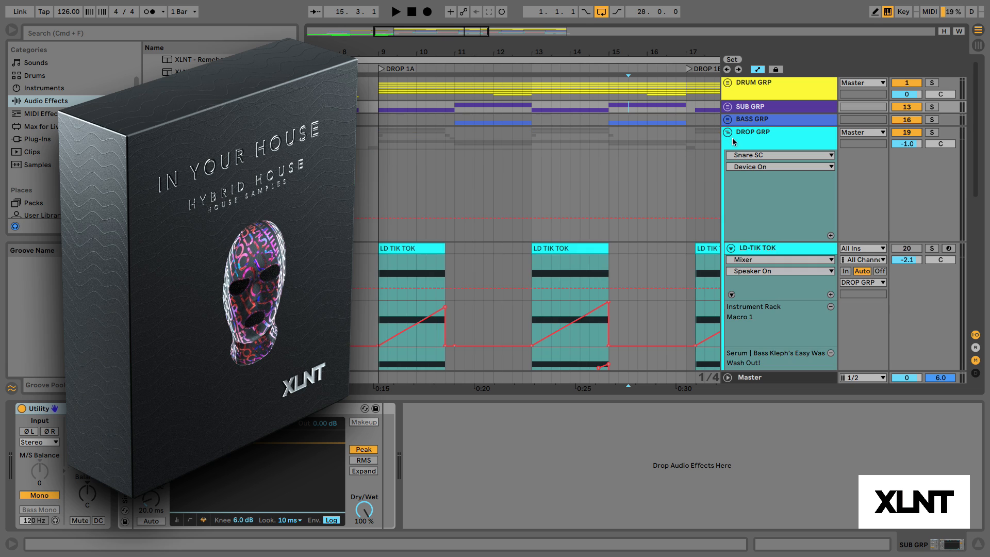
scroll(769, 196, down, 6)
click(766, 164)
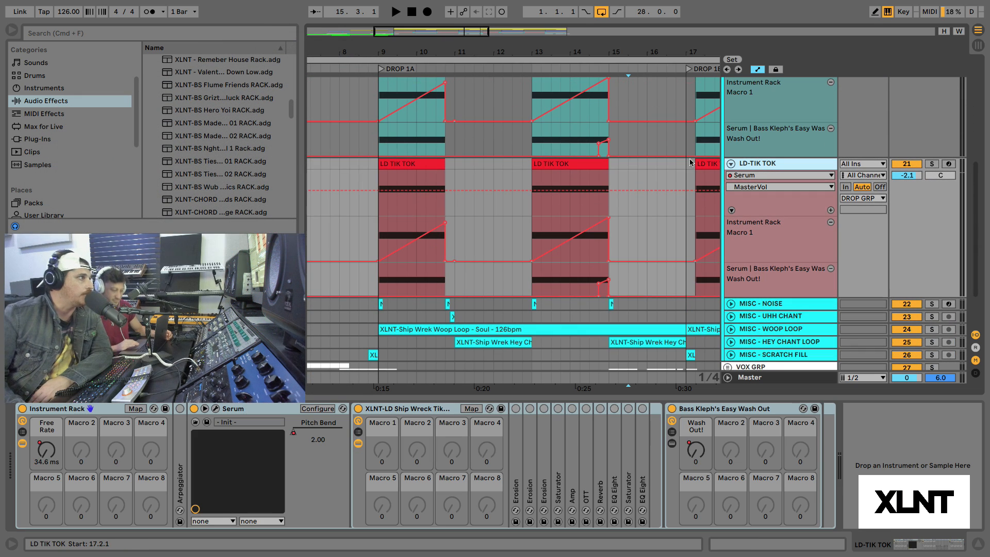
Unfold and switch on the Arpeggiator in front of Serum and check its free-running rate control.
double_click(180, 439)
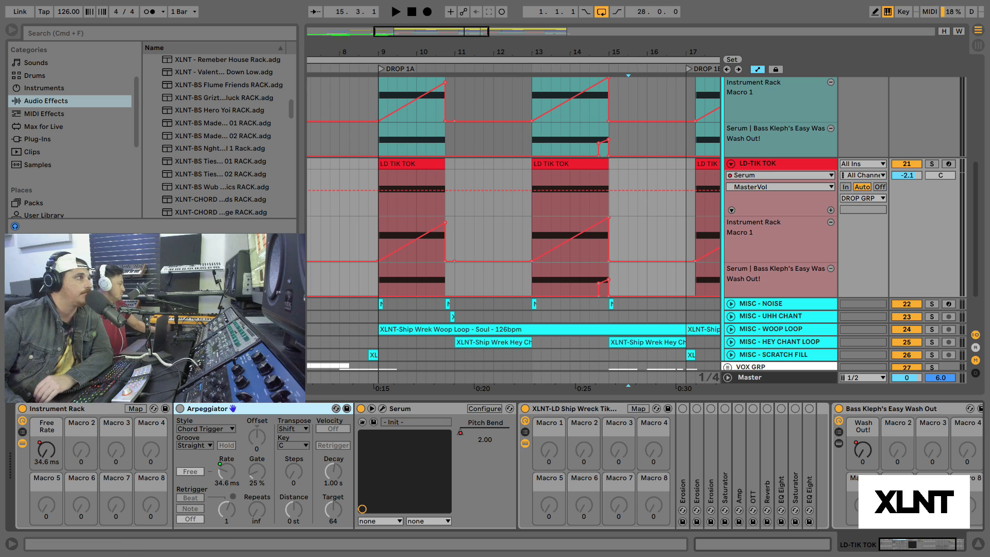
click(180, 409)
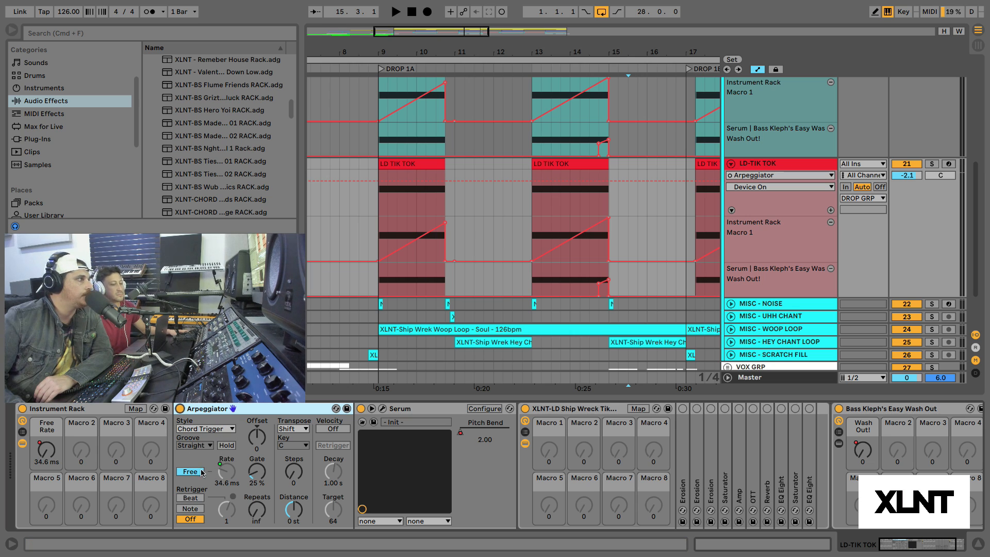
click(225, 472)
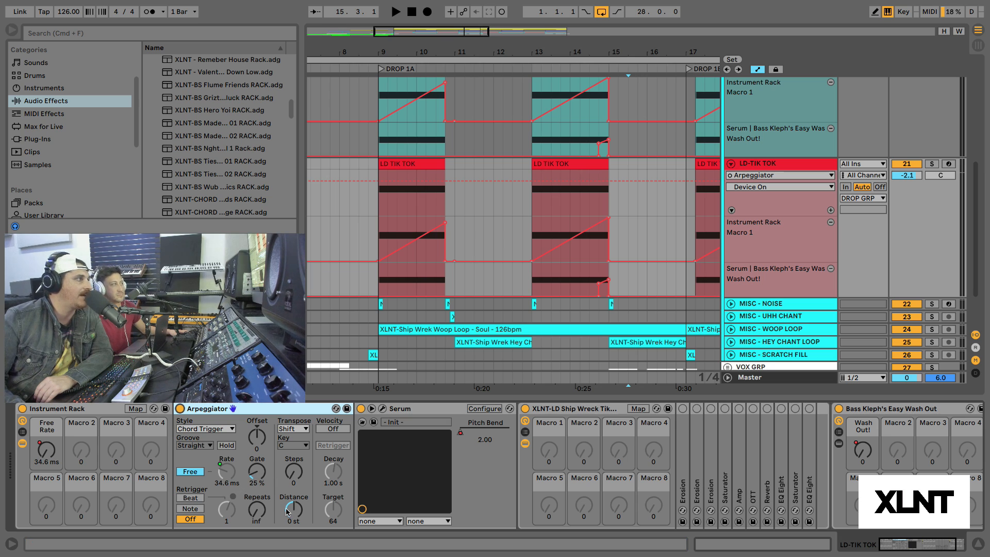
click(233, 474)
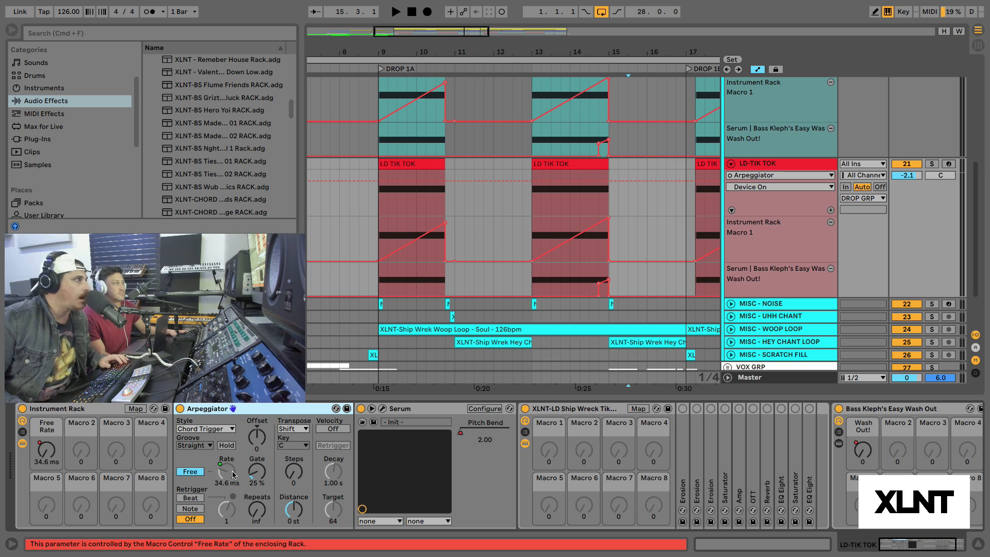
Solo the red LD-TIK TOK track and audition the arpeggiated lead over its first clip in the drop.
key(space)
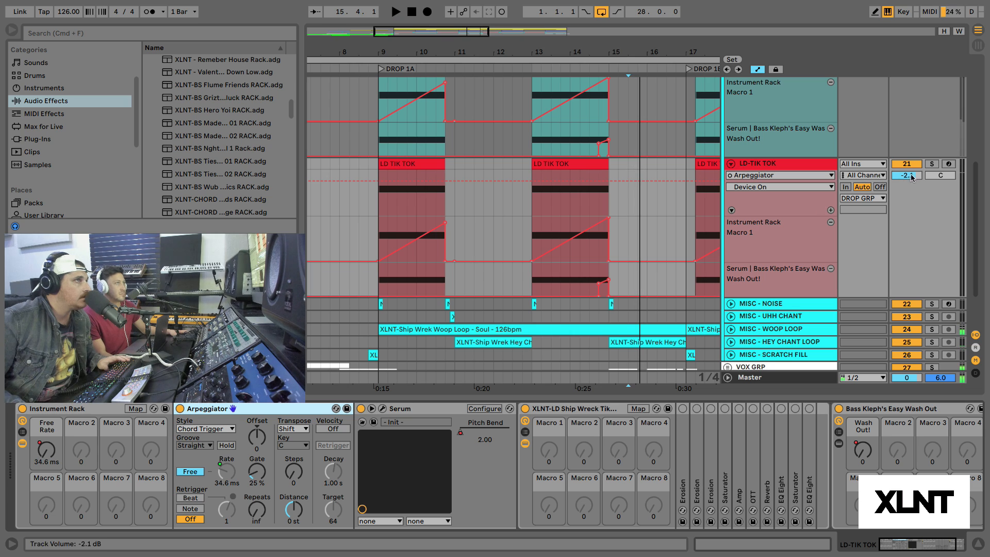
key(space)
click(926, 164)
key(space)
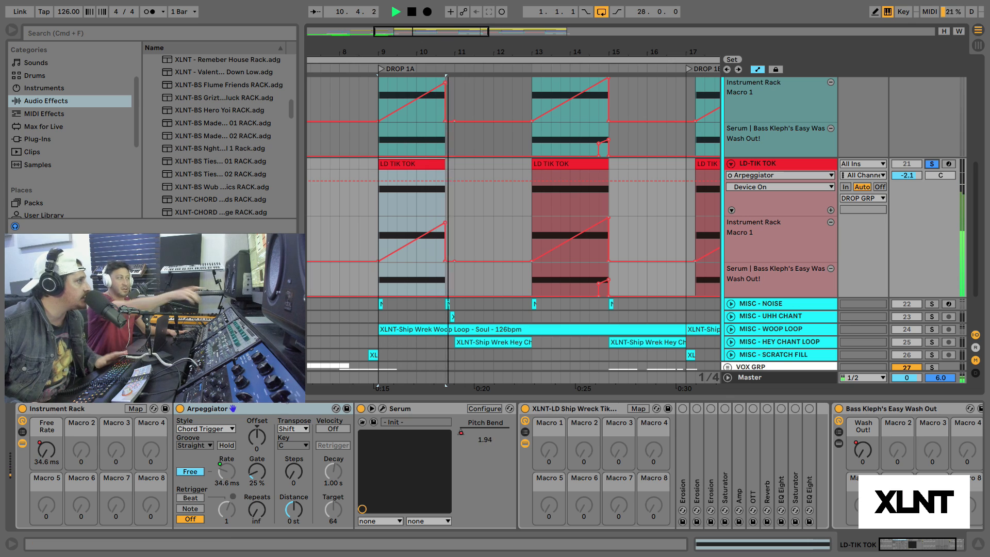
key(space)
Show the Free Rate macro's automation on the red LD-TIK TOK track and color the macro magenta.
click(220, 474)
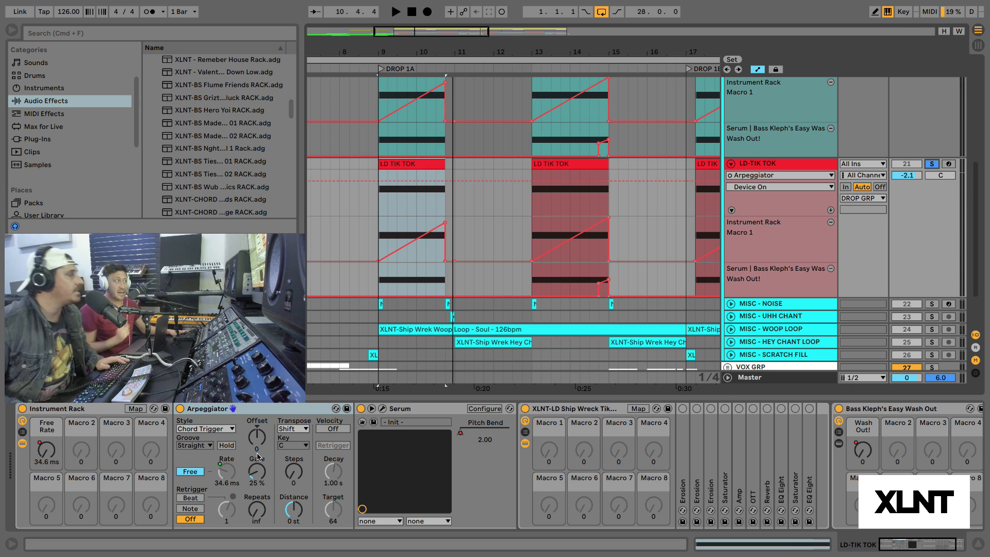
click(48, 432)
right_click(49, 432)
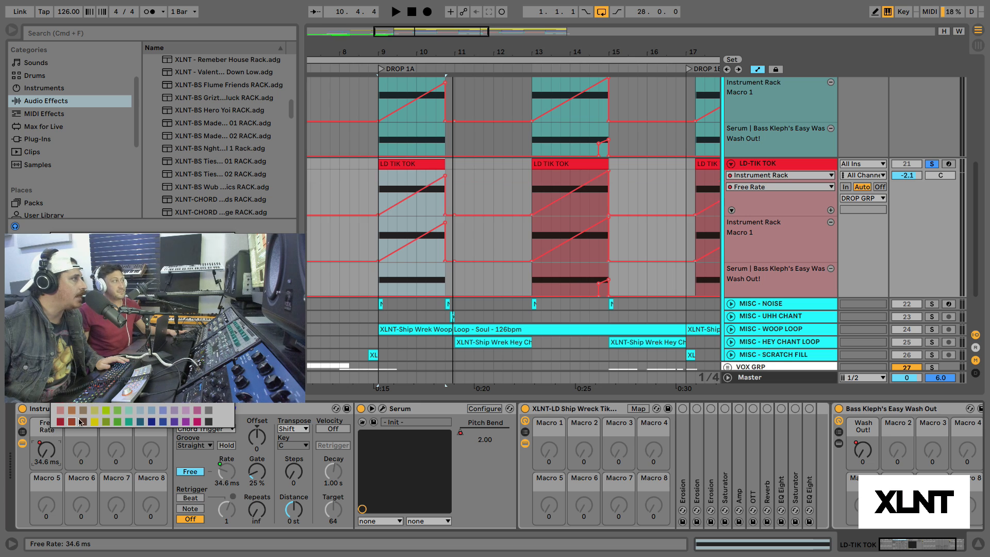
click(197, 421)
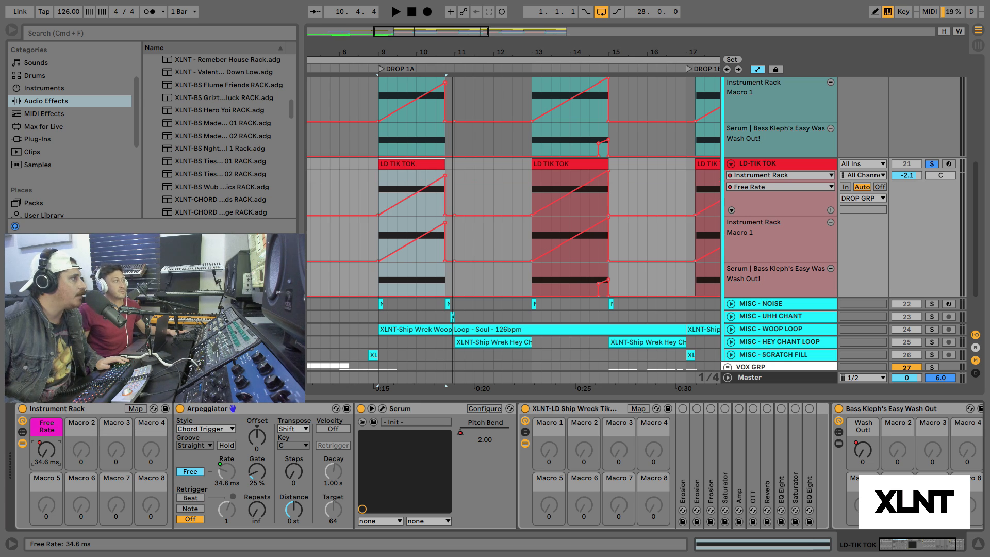
Audition the soloed lead, check the Arpeggiator's rate and review the oscillator settings in the Serum window.
key(space)
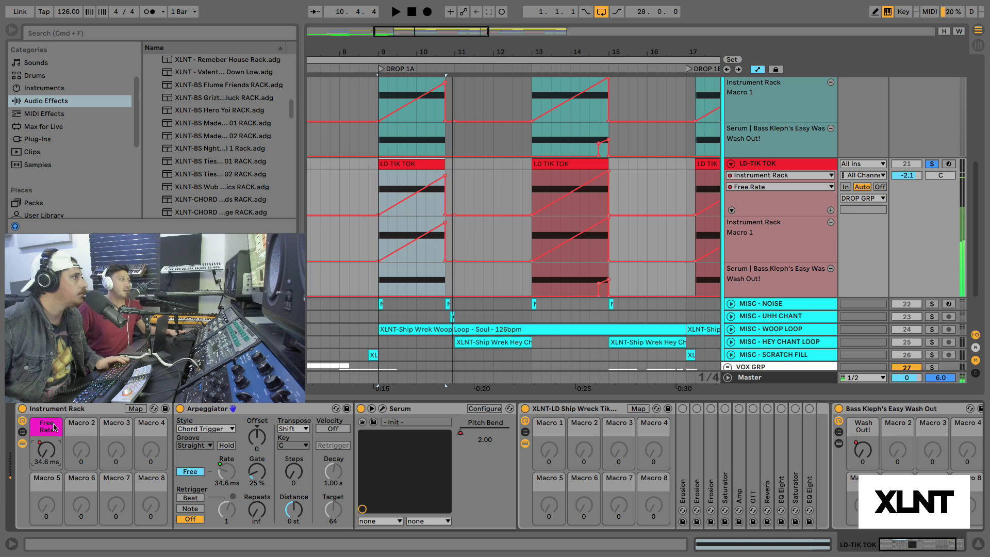
key(space)
click(226, 484)
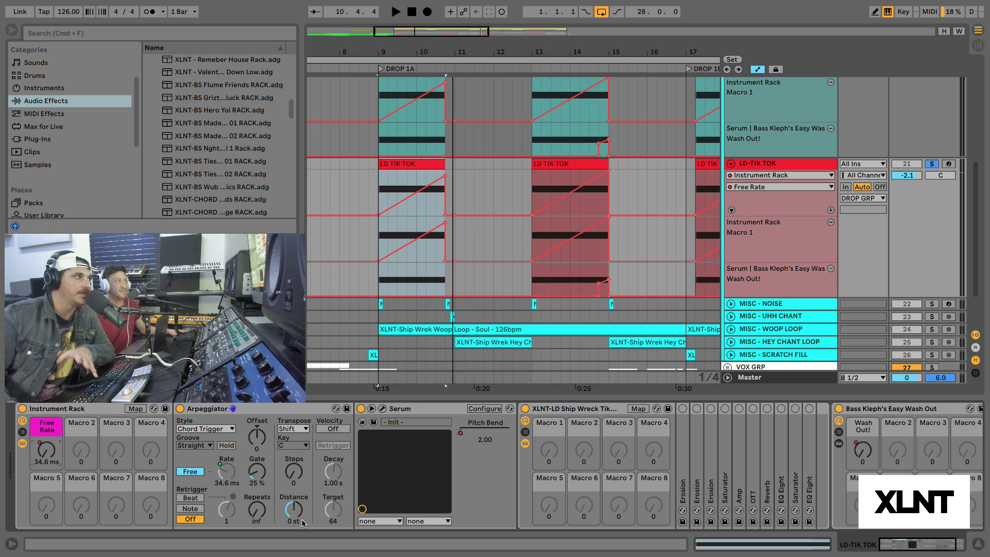
click(382, 408)
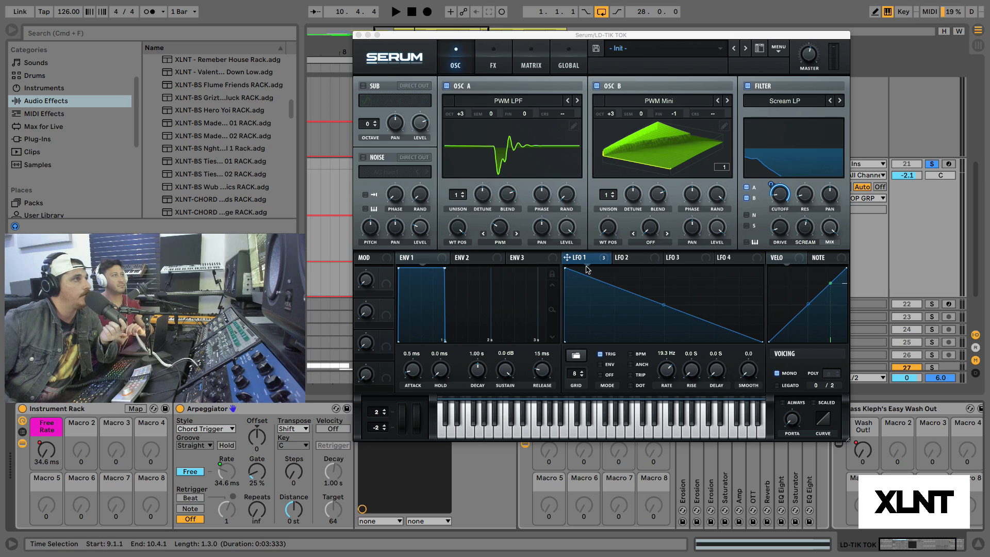
click(358, 36)
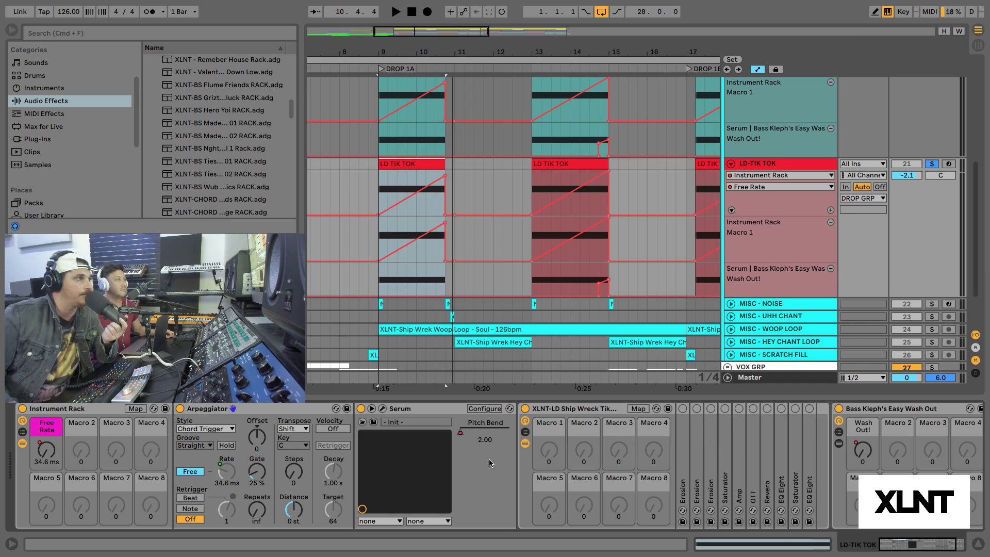
Fold the Arpeggiator and the XLNT-LD Ship Wreck effect rack in the lead's device chain.
double_click(272, 409)
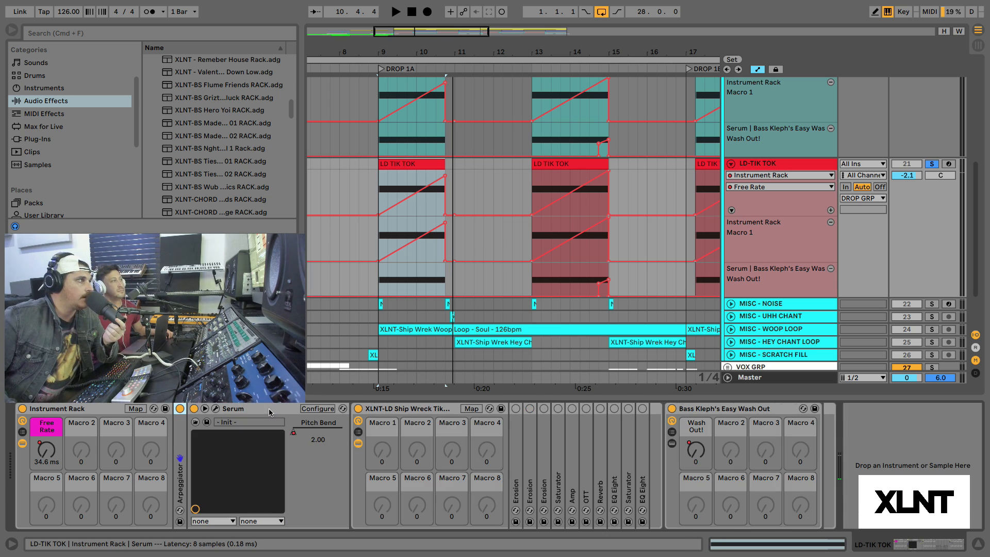
double_click(432, 410)
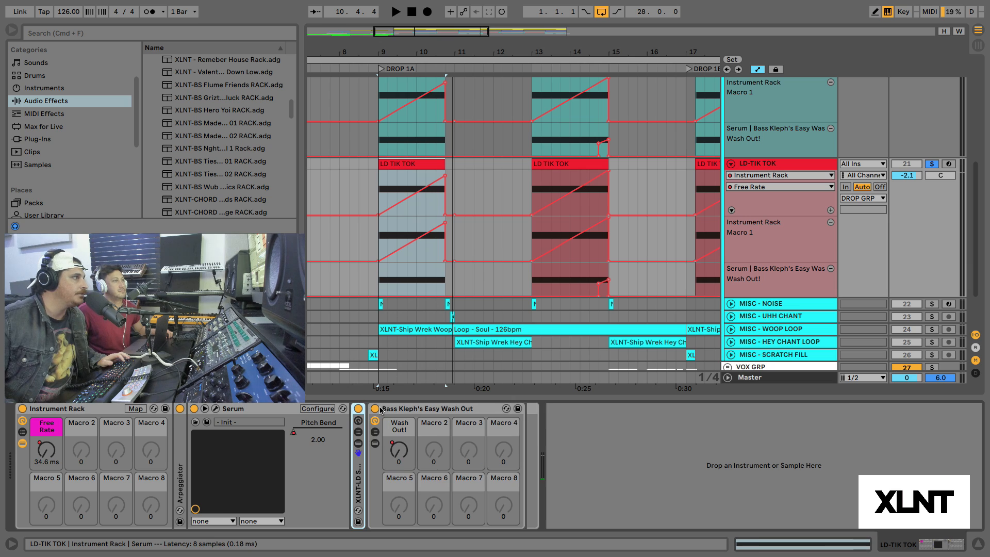
Unfold the XLNT-LD Ship Wreck Tik Tok rack and the first Erosion in its device chain.
double_click(359, 467)
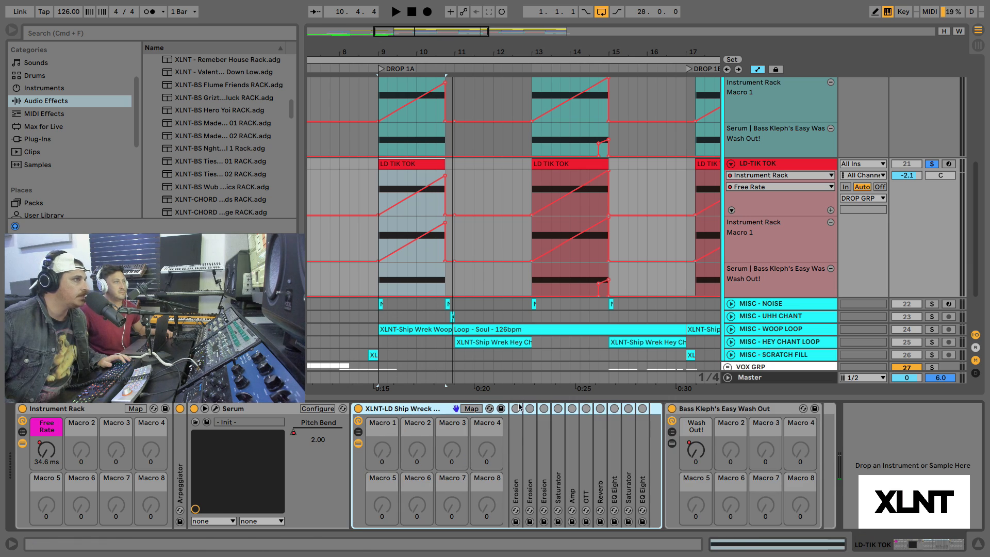
double_click(512, 442)
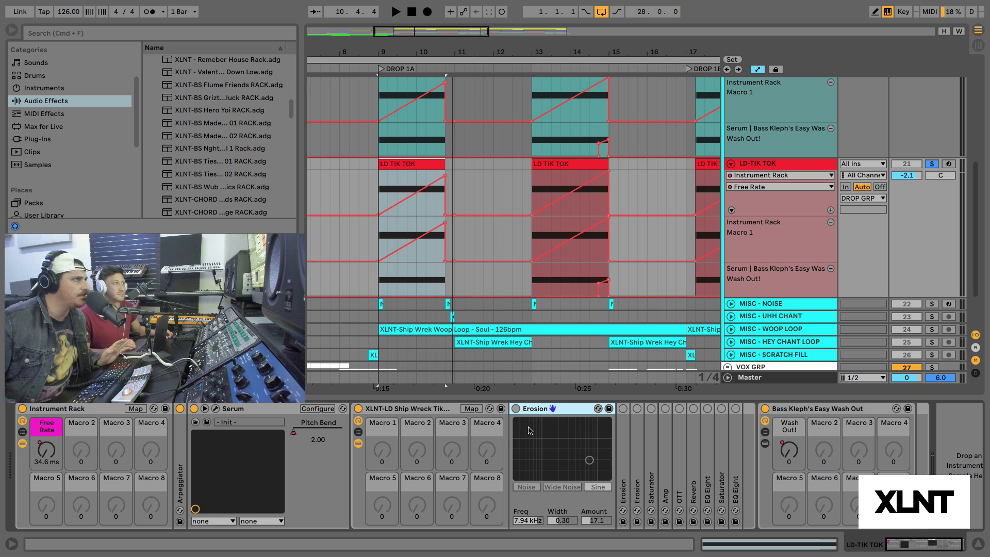
Try bending the Free Rate automation ramp down to 48.8 ms near the end of the first LD-TIK TOK clip.
click(437, 208)
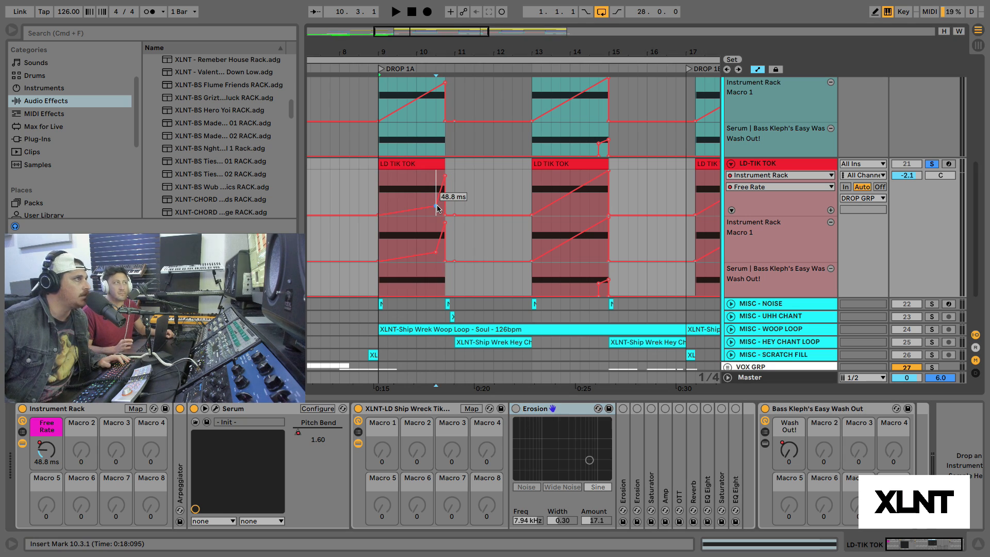
key(space)
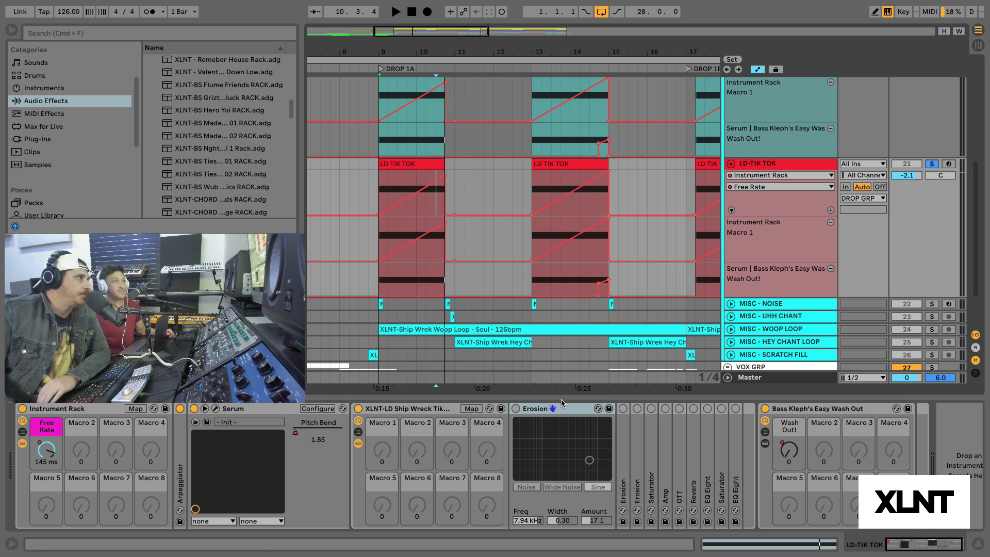
mouse_move(378, 217)
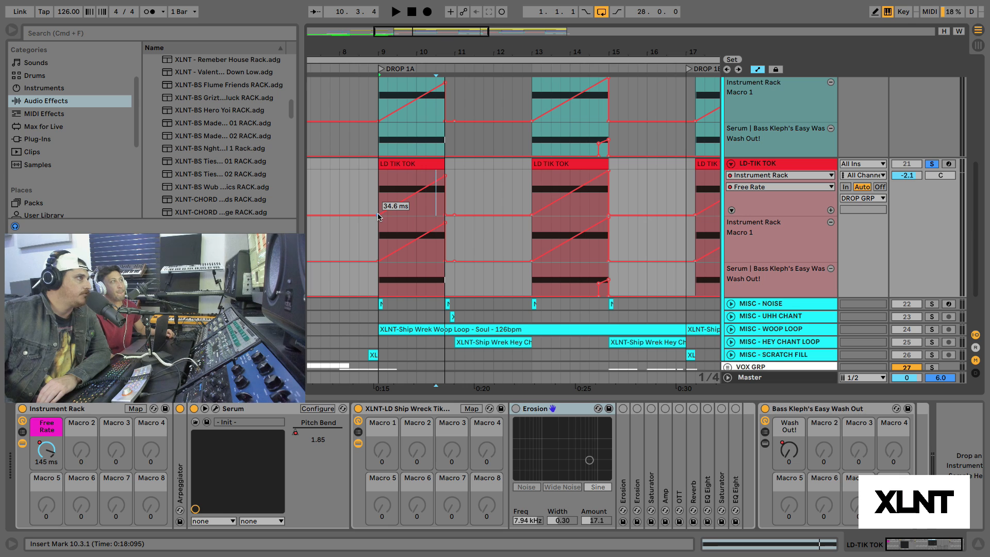
mouse_move(445, 180)
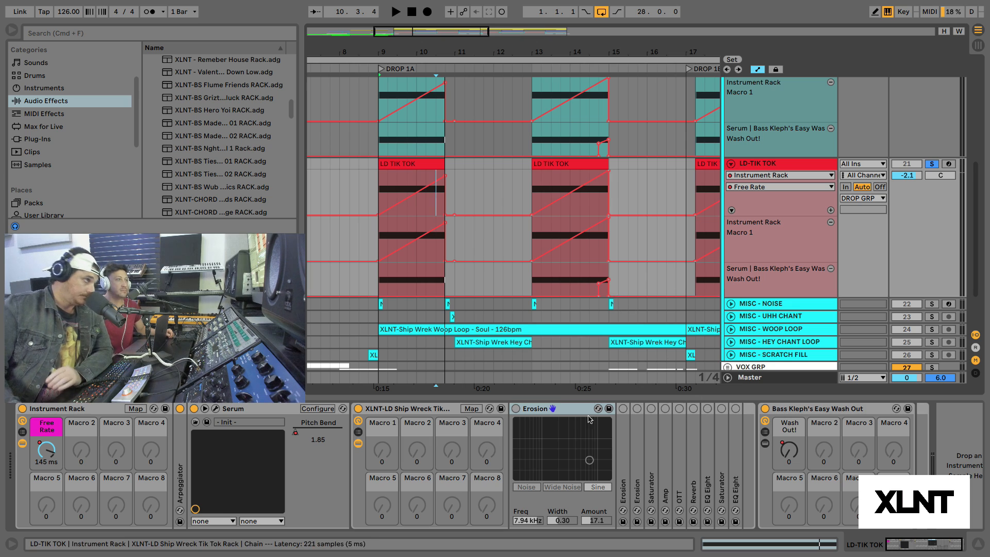
Turn on the first Erosion in the rack, audition the first LD-TIK TOK clip through it and fold the device.
click(515, 408)
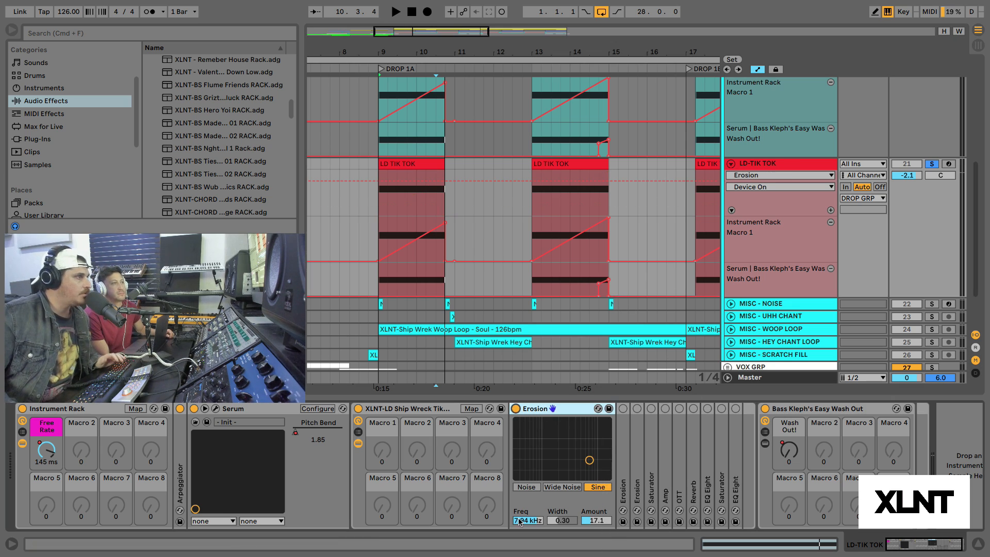
key(space)
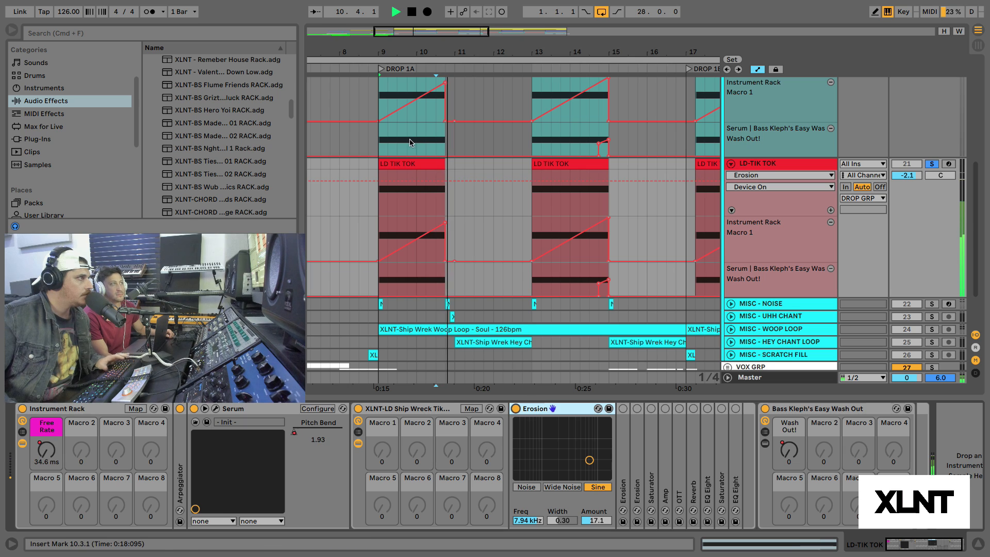
click(408, 163)
key(space)
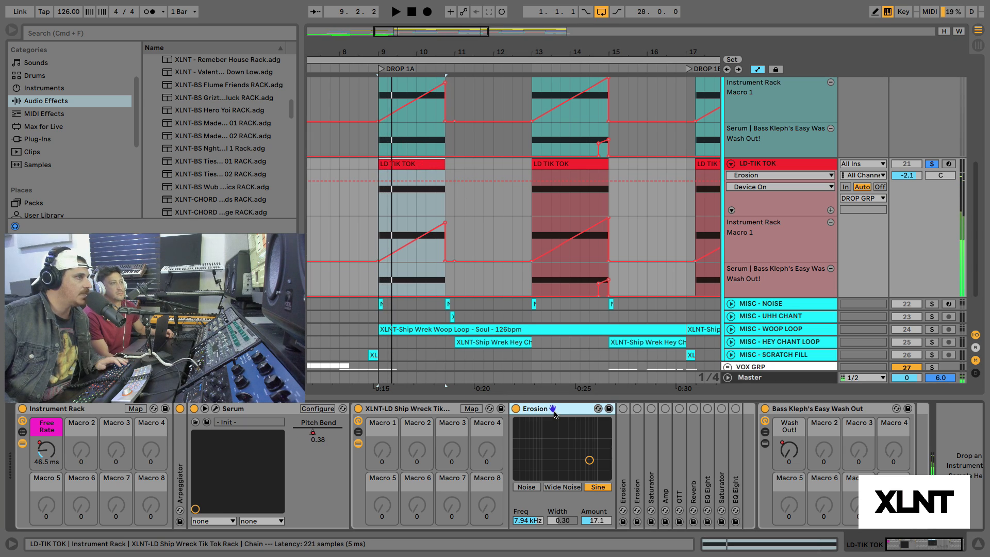
double_click(554, 409)
Turn on the second Erosion, review its Wide Noise settings, fold it and audition the lead.
double_click(530, 409)
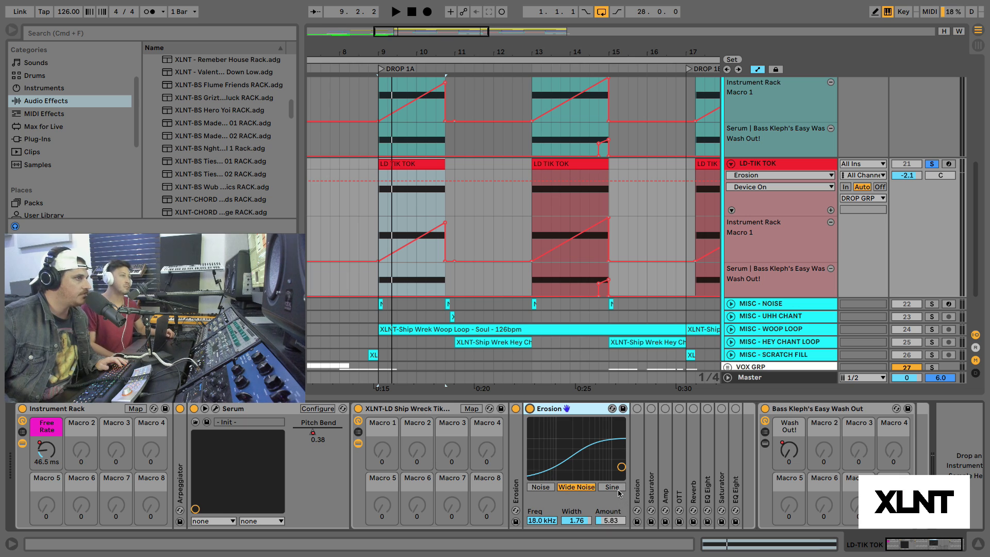
double_click(573, 409)
key(space)
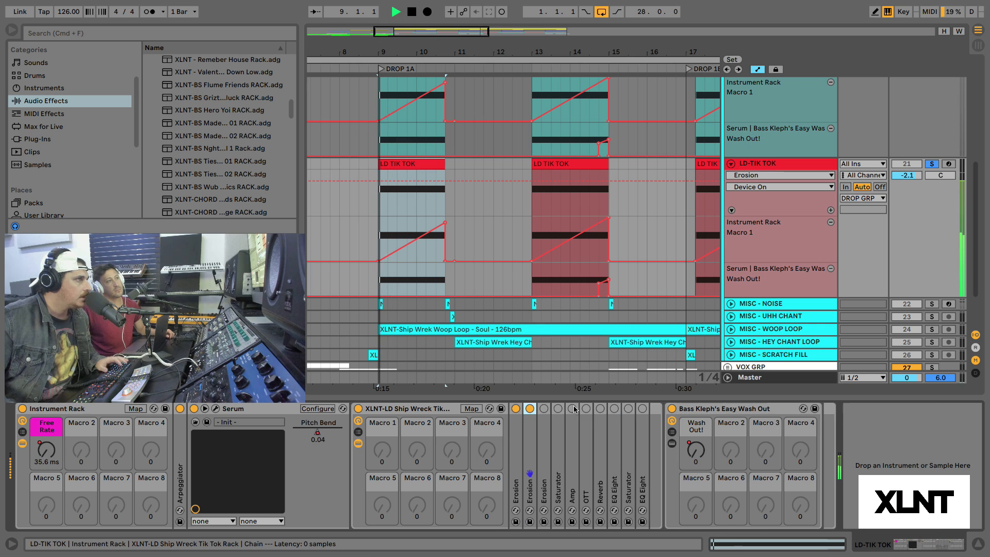
key(space)
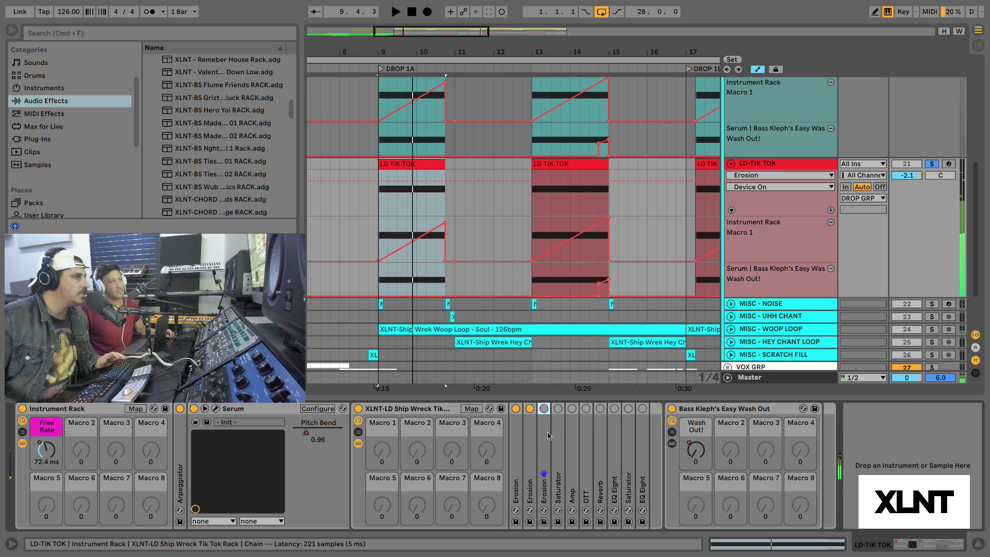
Unfold and turn on the third Erosion, audition the lead with it and fold the device.
double_click(543, 441)
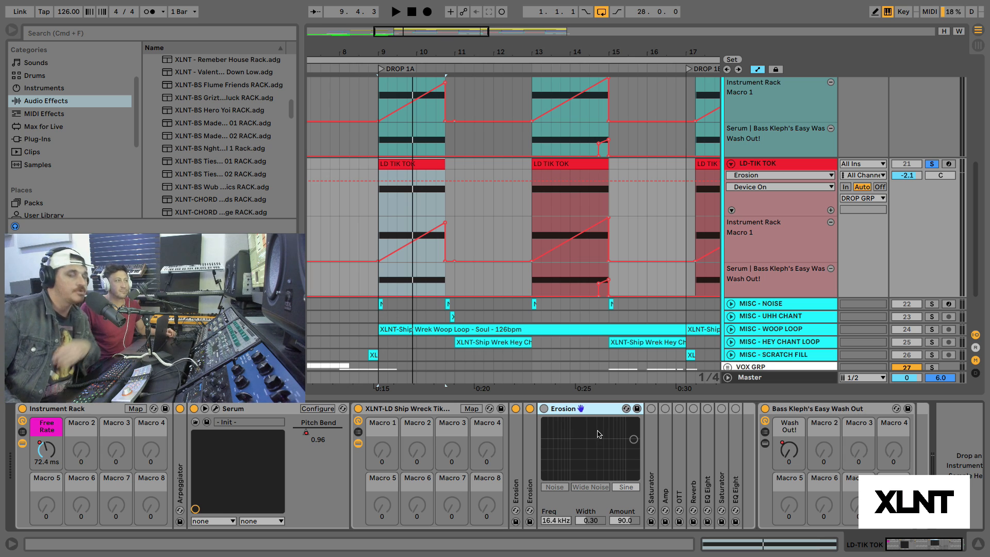
click(544, 409)
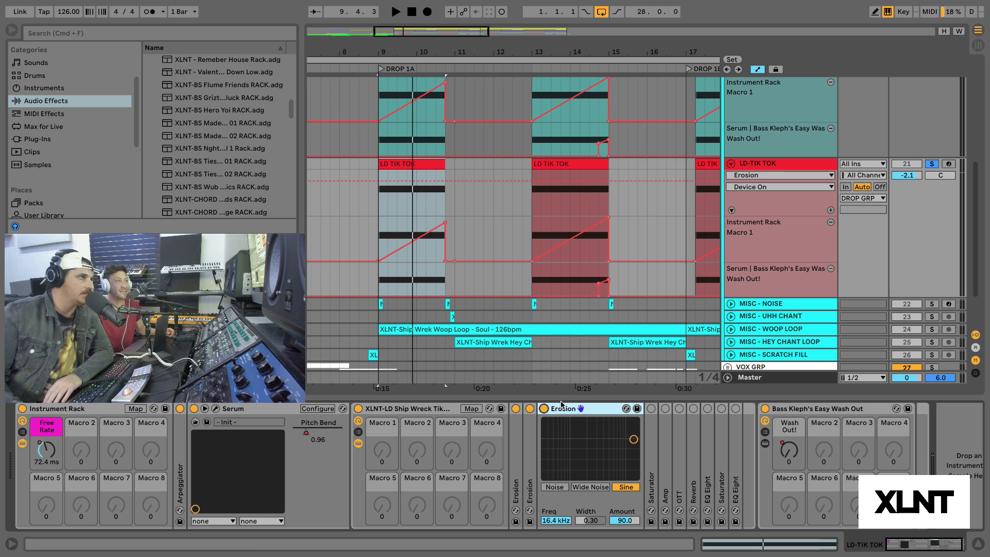
key(space)
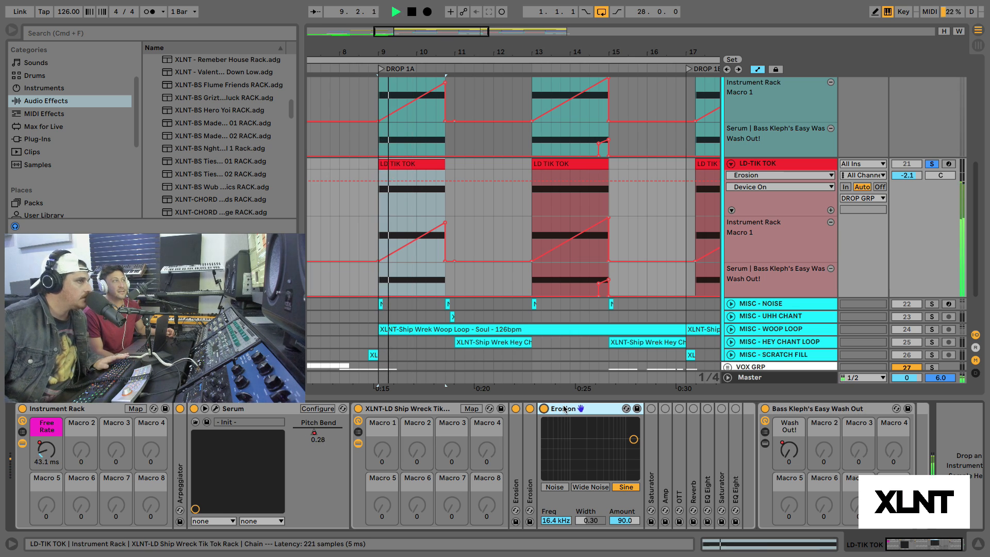
key(space)
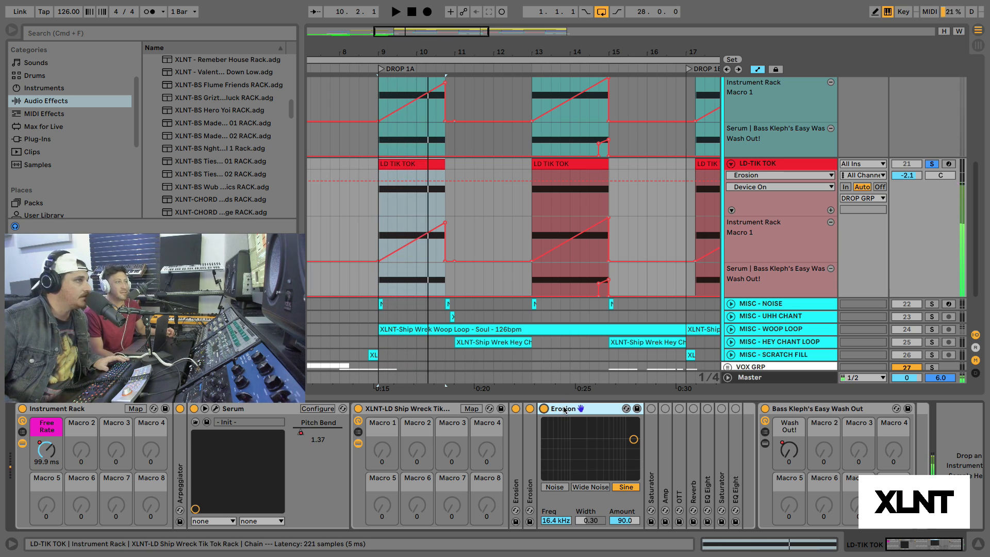
double_click(564, 408)
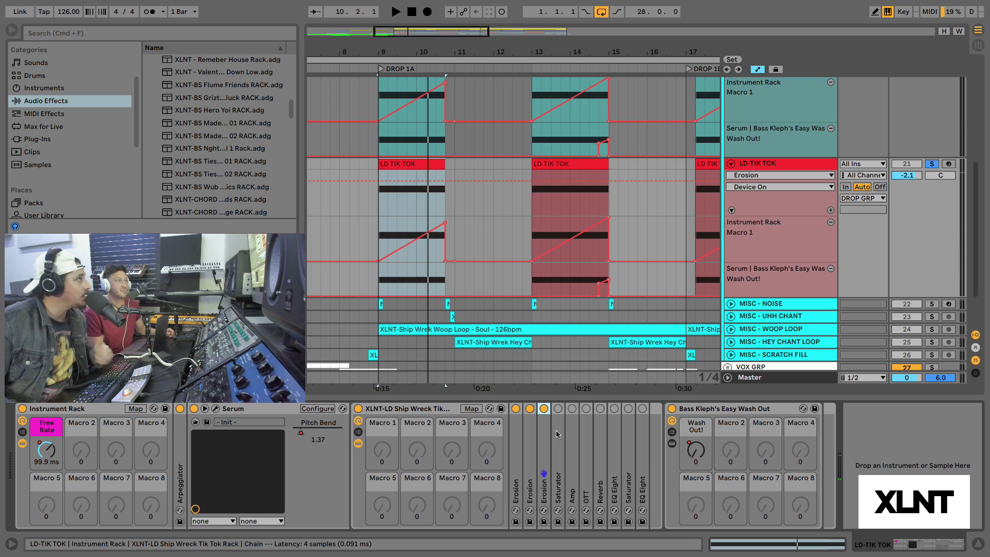
Turn on the Saturator after the three Erosions, review its settings, fold it and audition the lead.
double_click(556, 430)
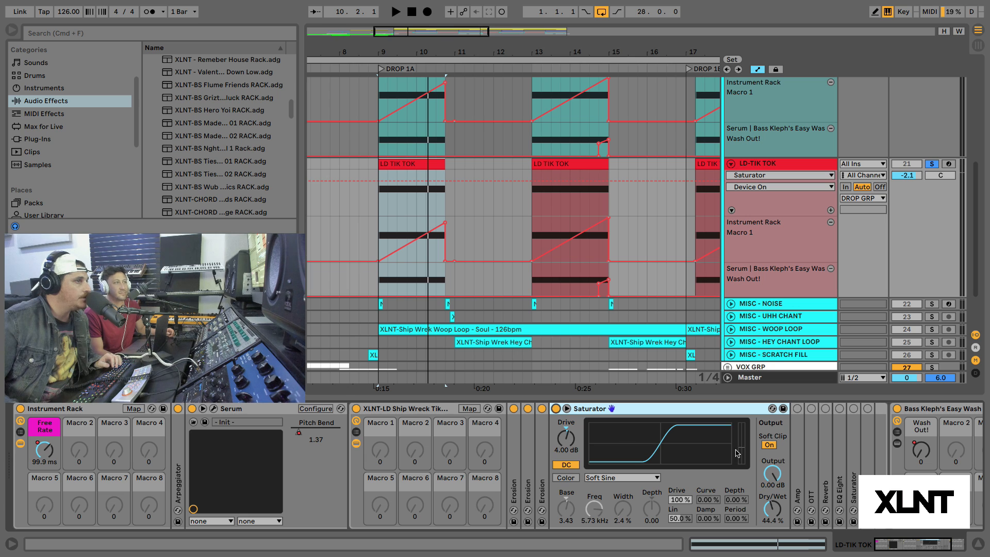
double_click(686, 413)
key(space)
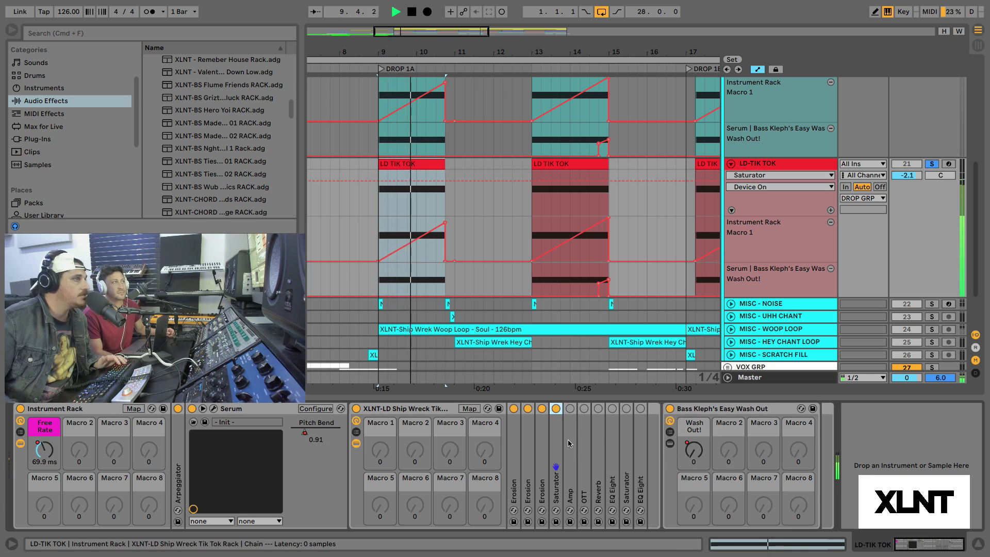
Unfold and turn on the Amp, audition the lead through it and fold the device.
double_click(568, 438)
key(space)
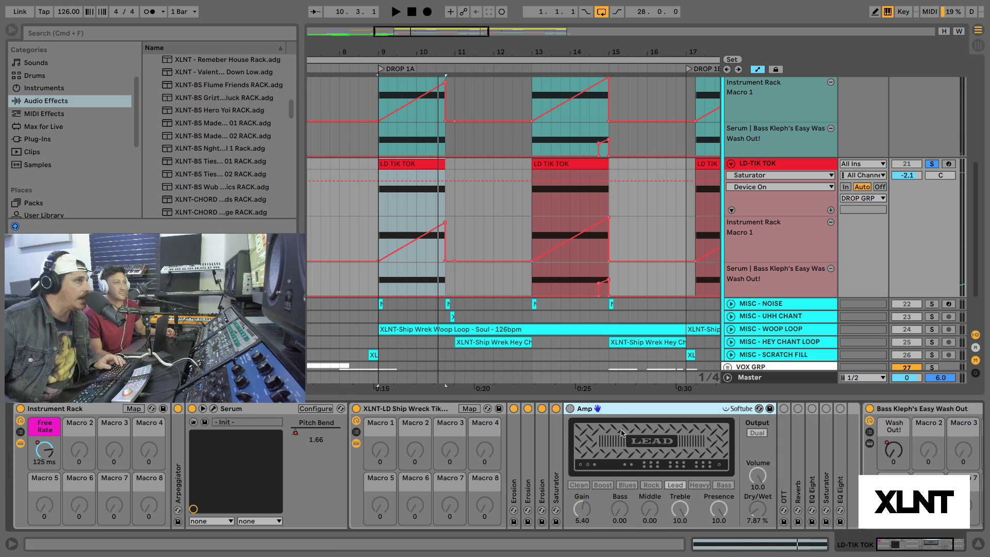
click(570, 408)
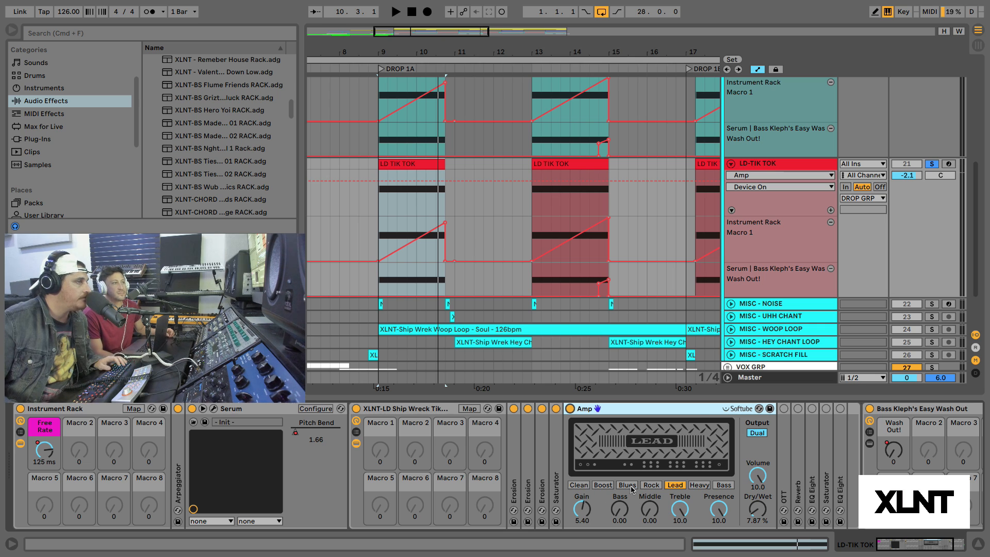
key(space)
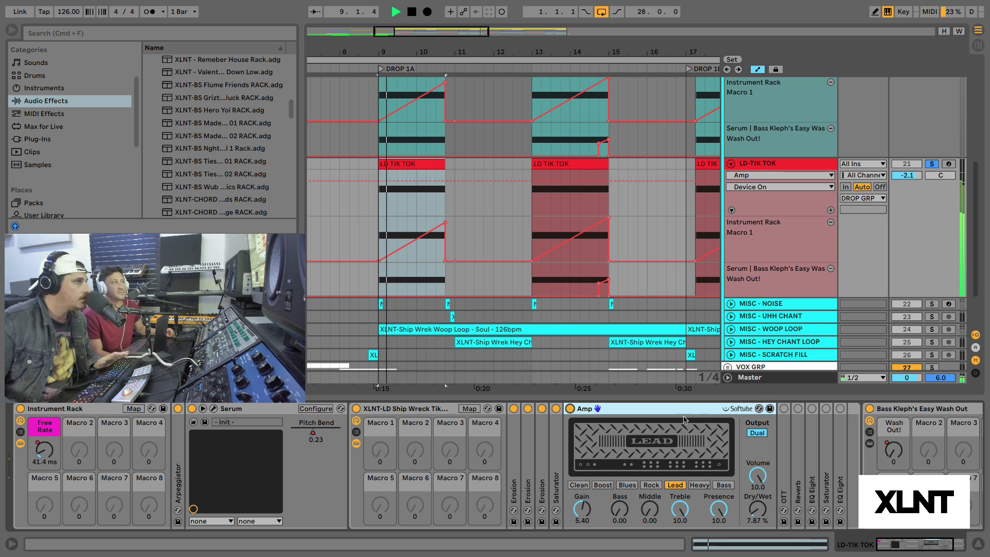
key(space)
double_click(657, 414)
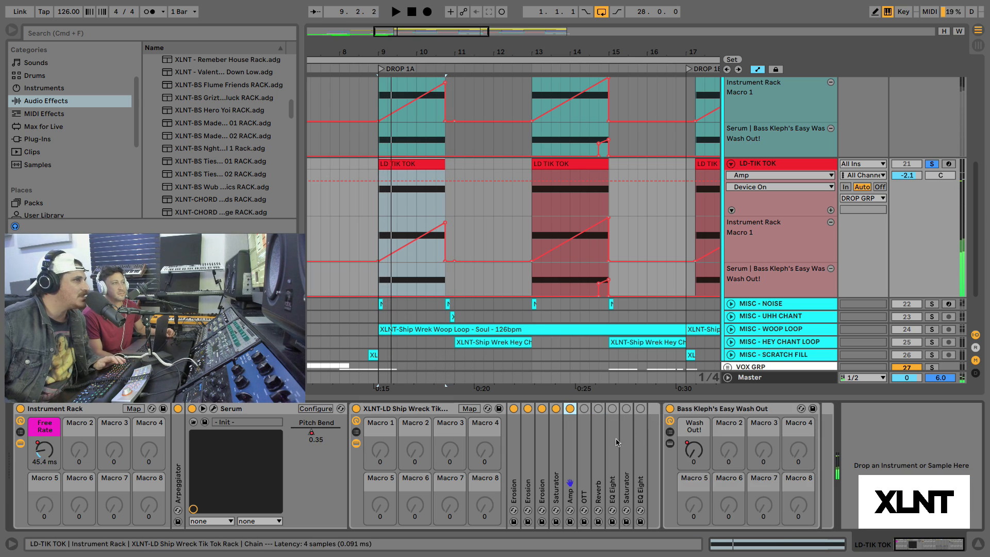
Unfold and turn on the OTT compressor, audition the lead with it and fold the device.
double_click(583, 435)
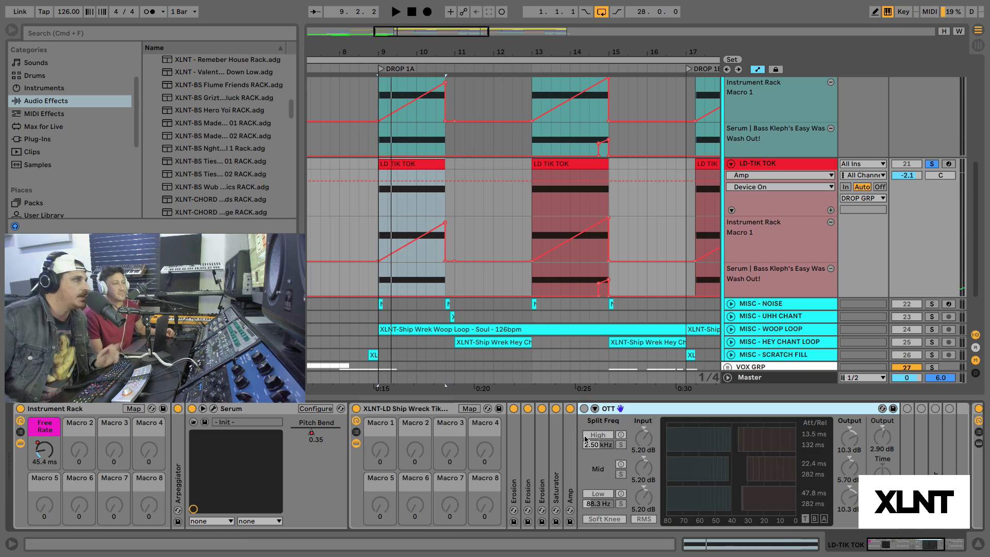
scroll(706, 420, right, 3)
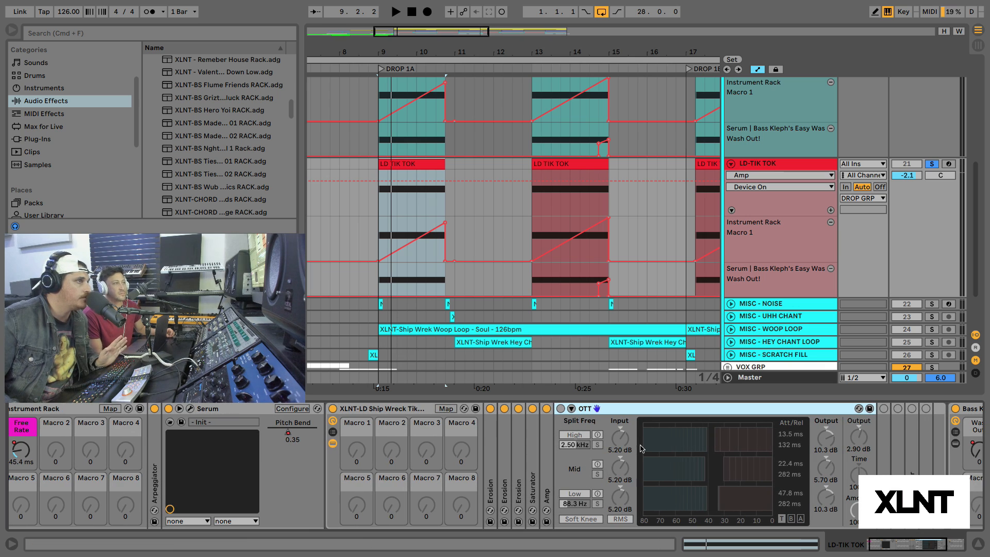
click(560, 409)
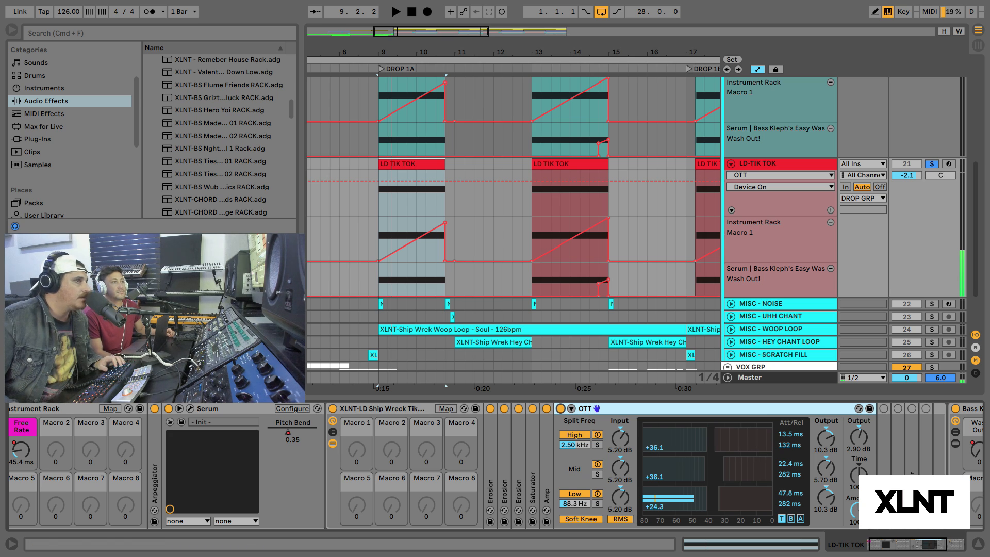
key(space)
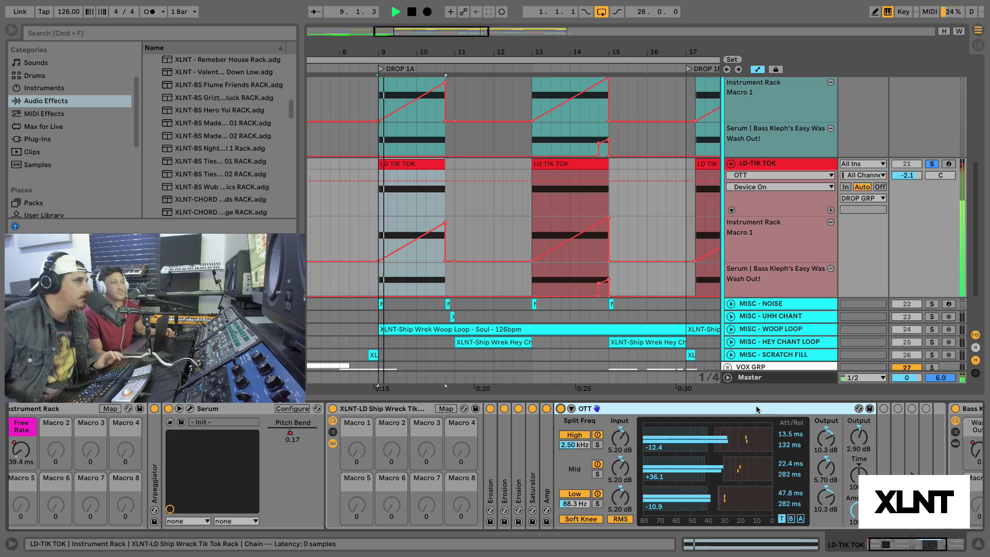
double_click(728, 407)
key(space)
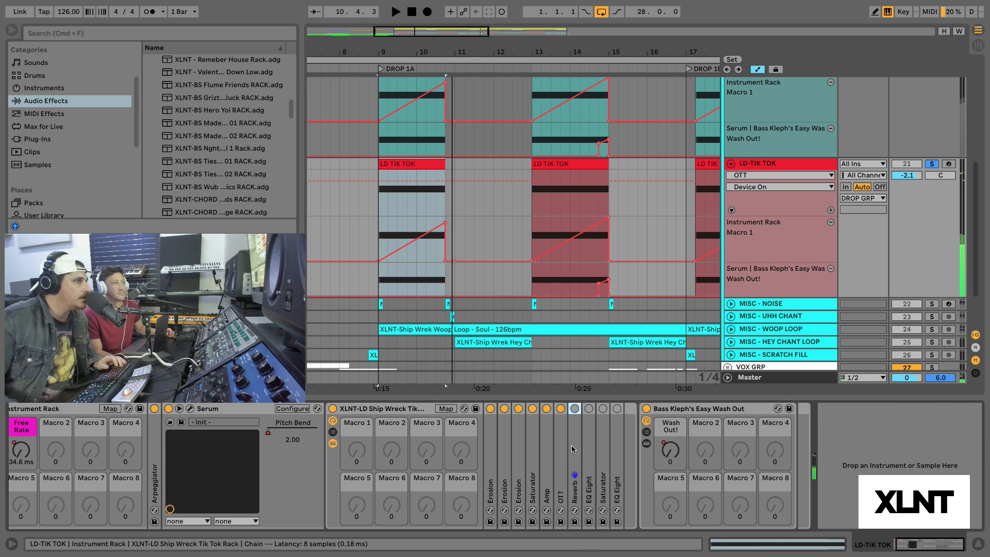
Turn on the Reverb after the OTT, review its settings, audition the lead and fold the device.
double_click(571, 444)
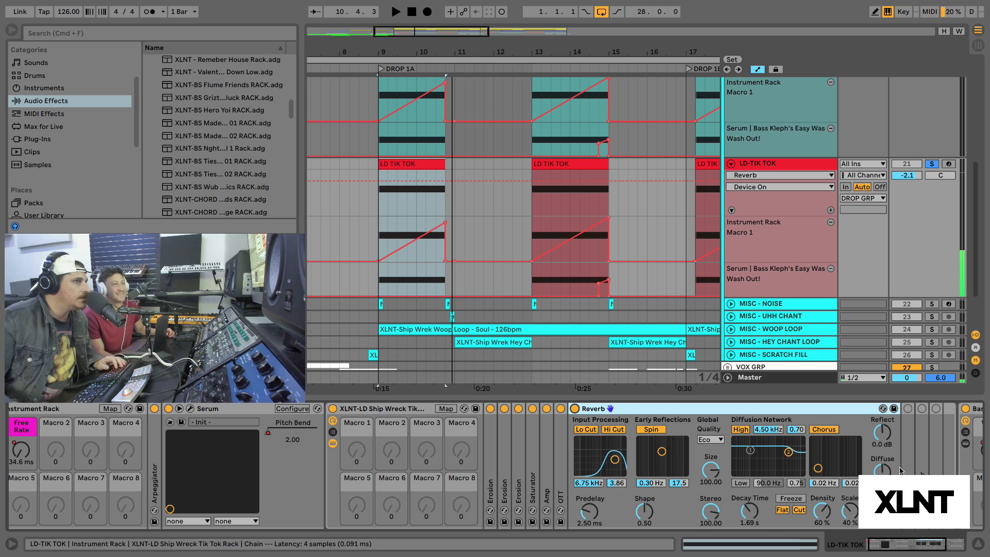
key(space)
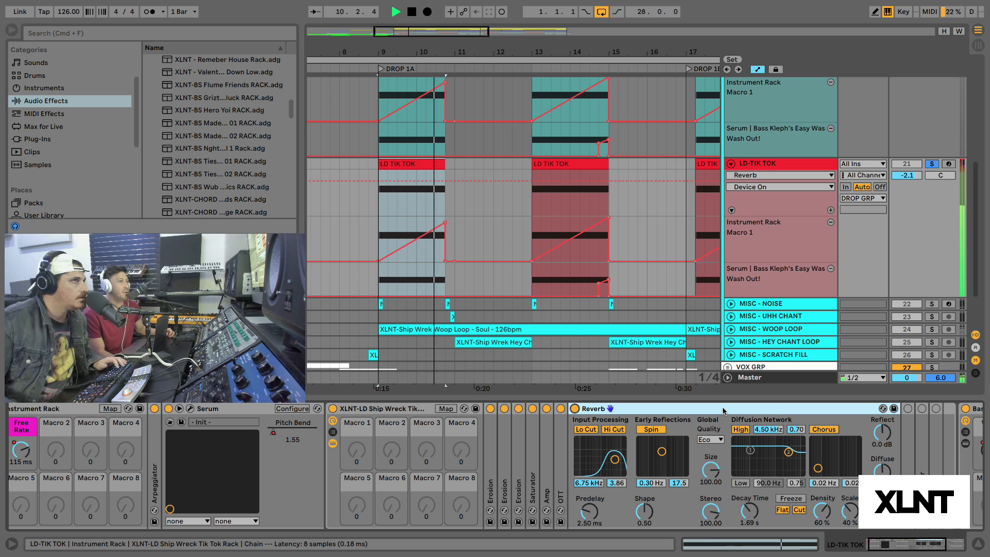
key(space)
double_click(724, 411)
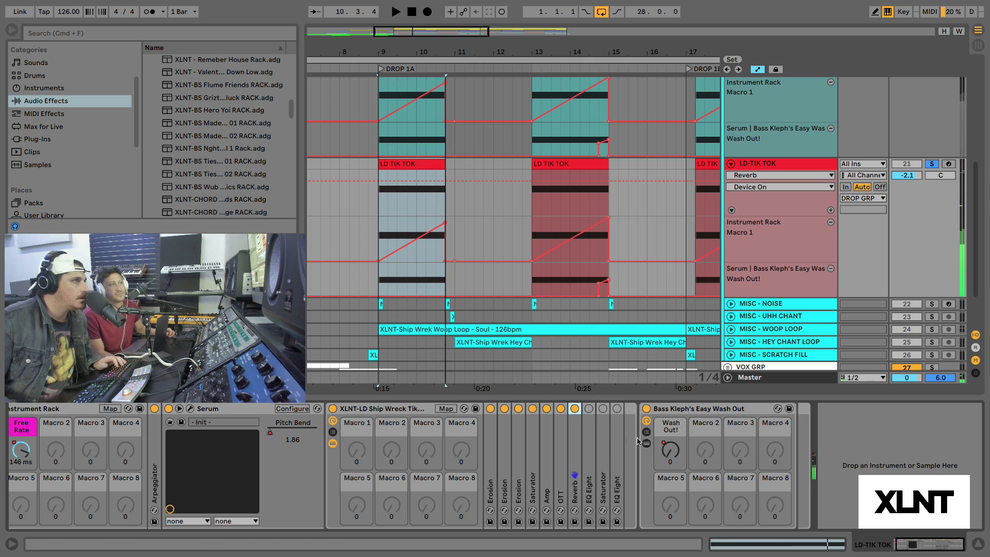
Unfold and turn on the EQ Eight after the Reverb and select its bands 1 to 4 to review their settings.
double_click(589, 454)
click(589, 409)
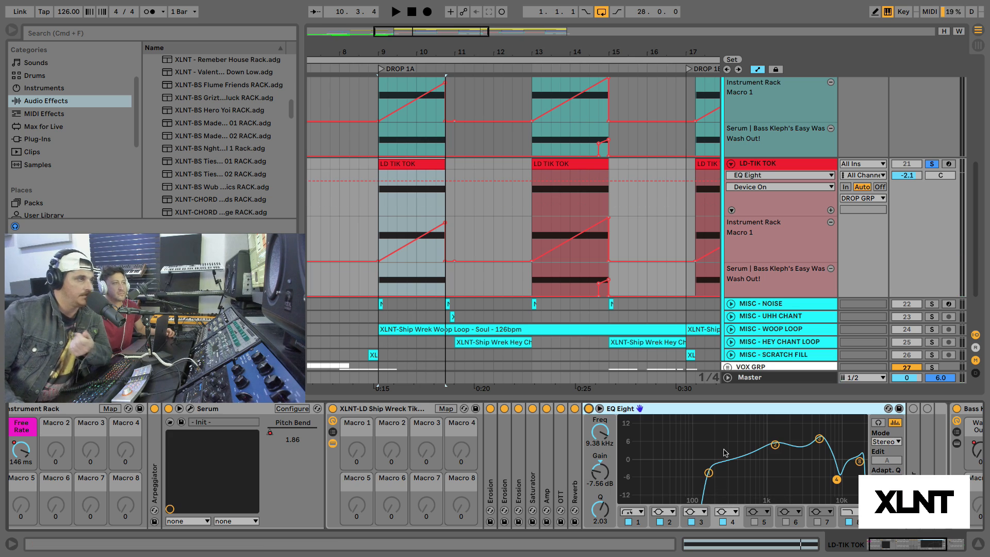
click(709, 474)
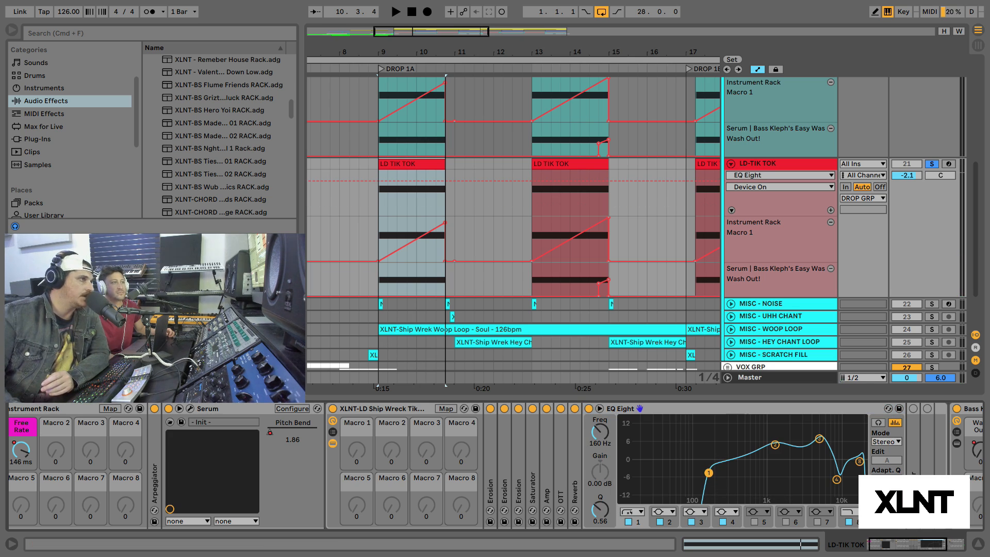
click(775, 445)
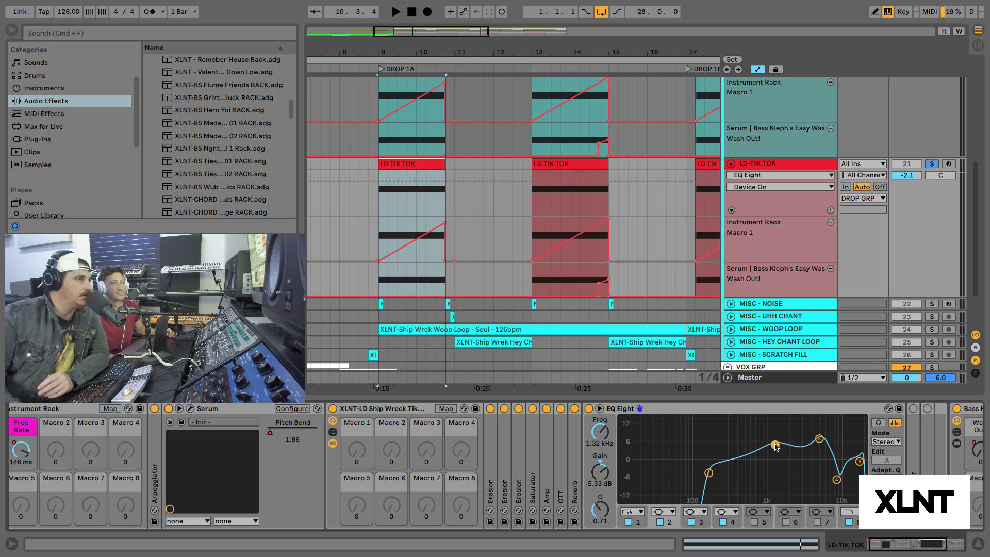
click(819, 440)
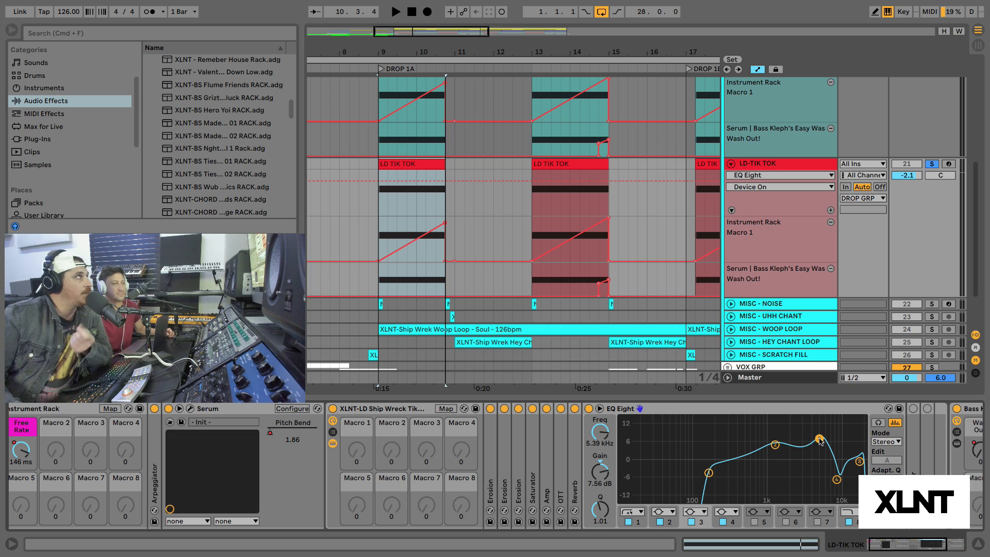
click(836, 479)
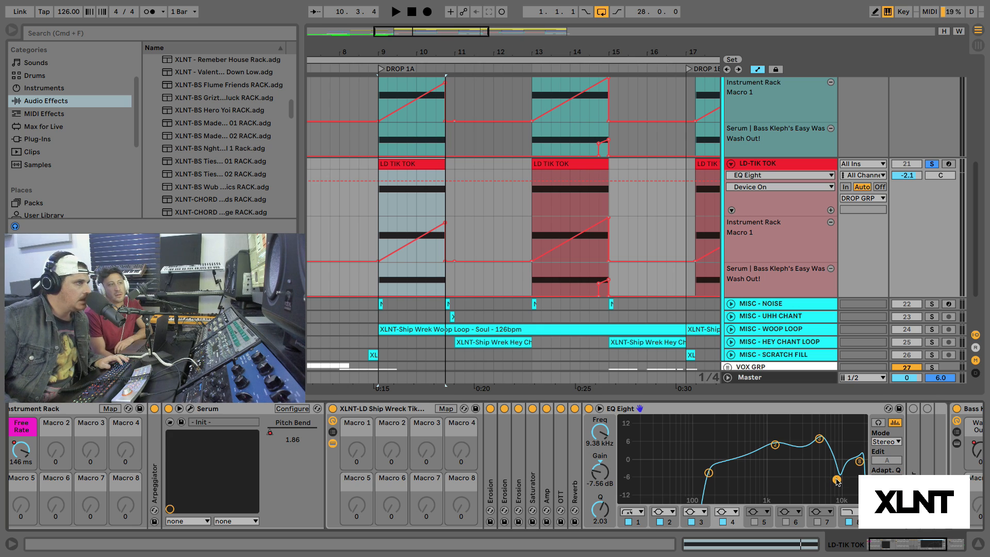
Audition the lead through the first EQ Eight and fold the device.
key(space)
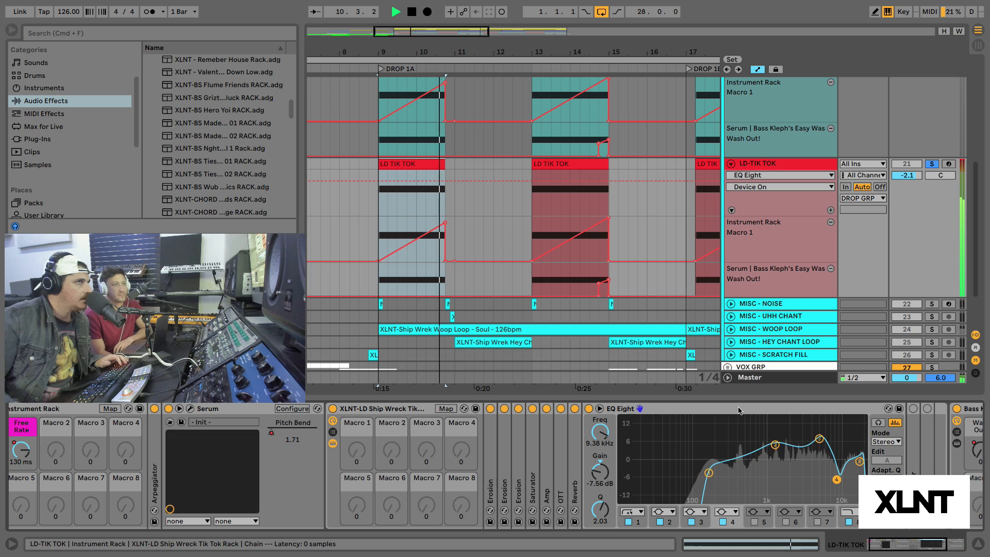
key(space)
double_click(739, 410)
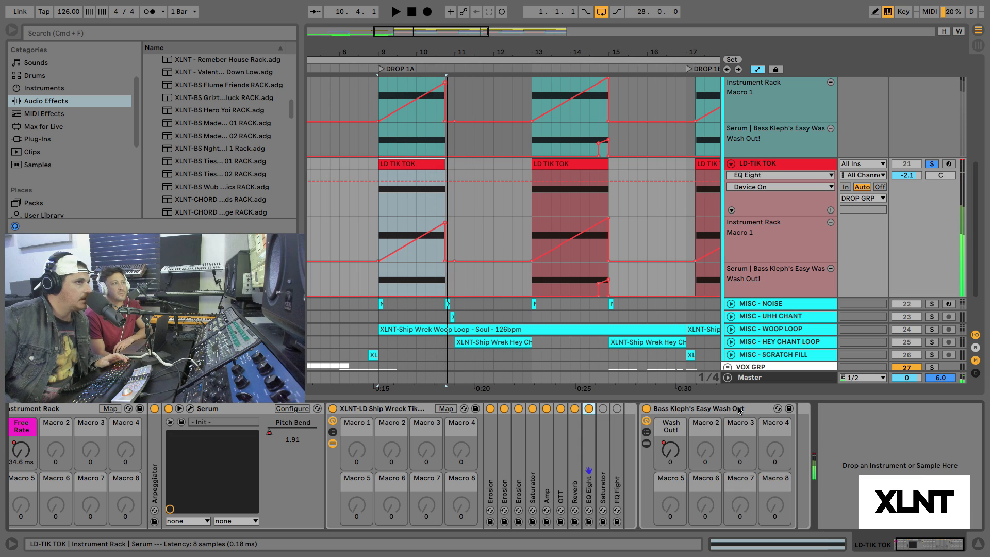
Unfold and turn on the second Saturator after the EQ Eight, audition the lead with it and fold the device.
double_click(602, 450)
key(0)
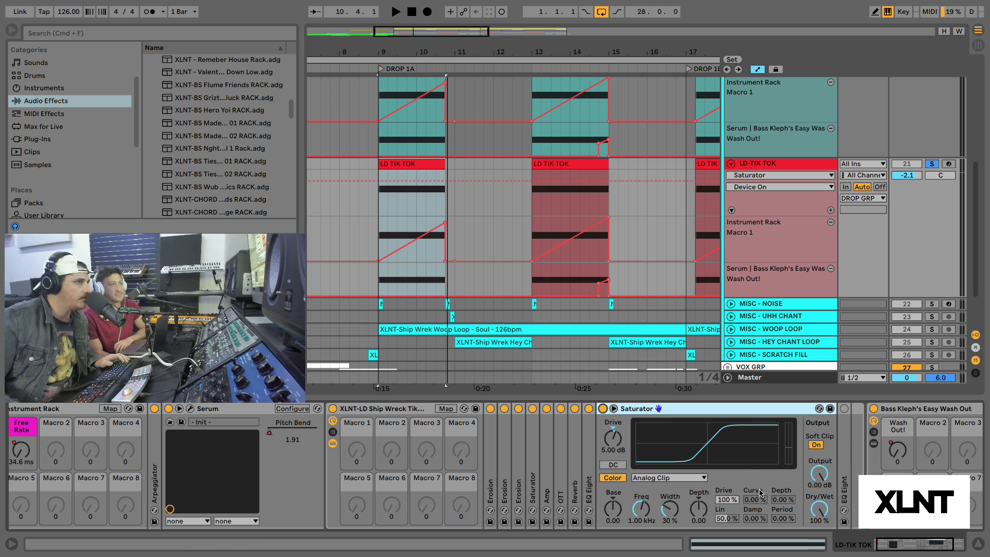
key(space)
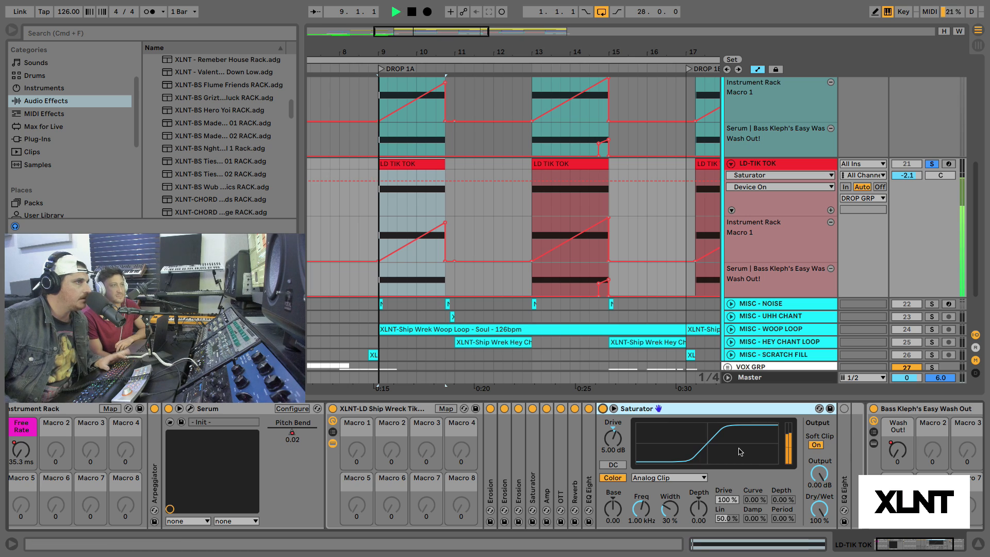
key(space)
double_click(702, 408)
Unfold and turn on the last EQ Eight in the rack and audition the lead through the complete effects chain.
double_click(618, 428)
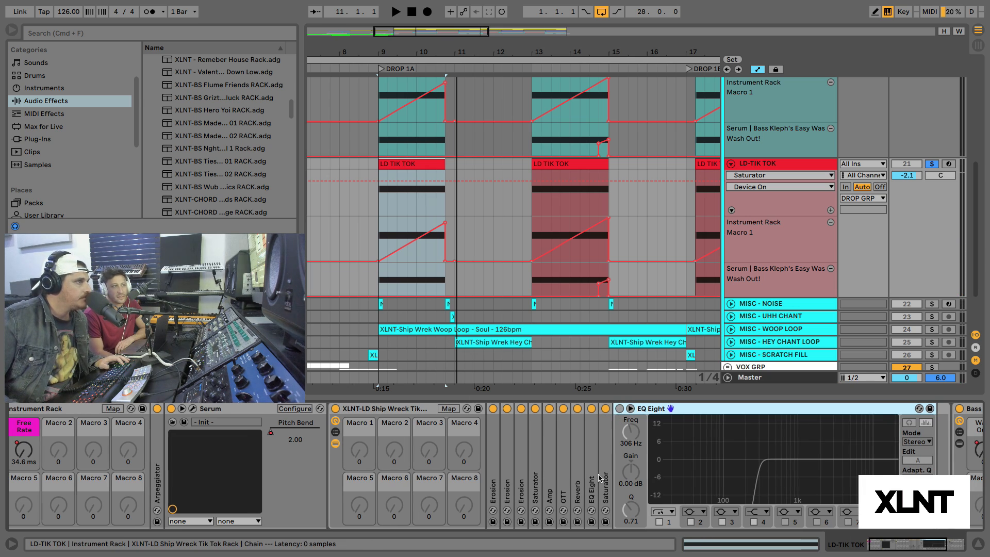
click(619, 408)
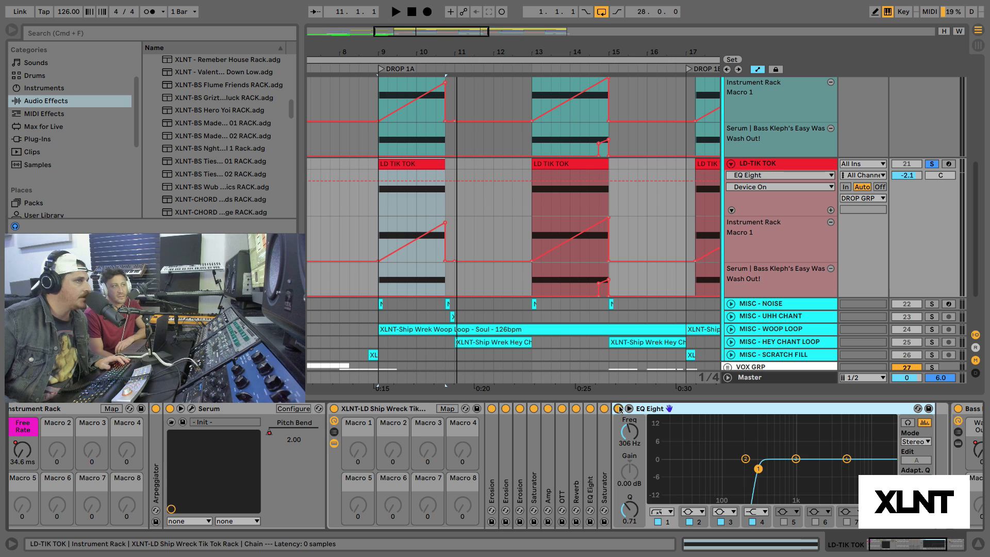
key(space)
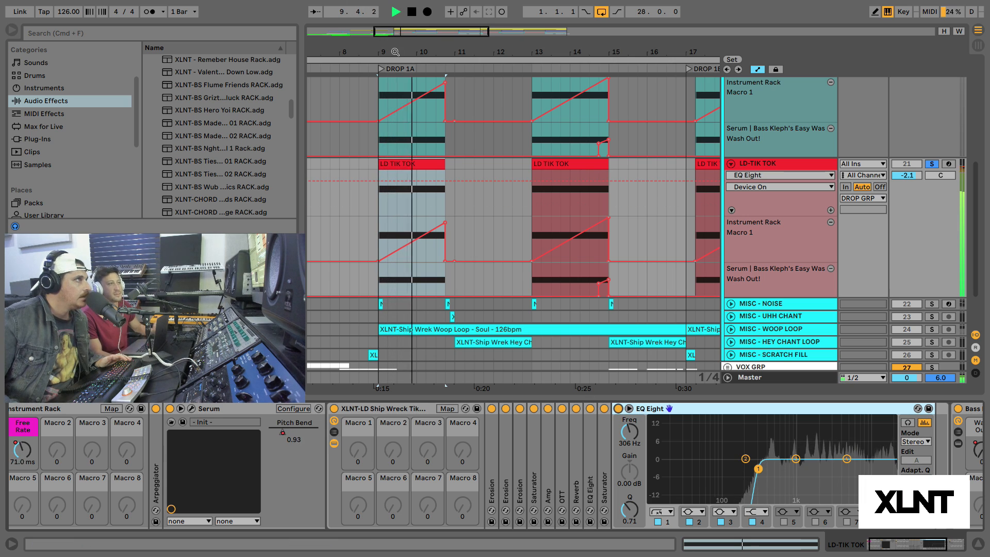
drag(405, 55, 406, 53)
key(space)
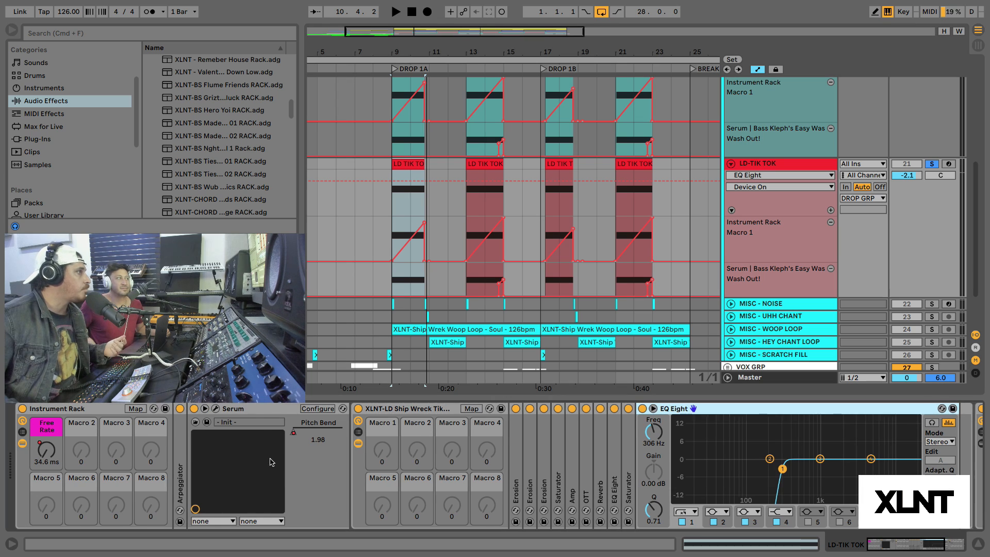
Turn off solo on the red LD-TIK TOK track.
scroll(217, 452, left, 2)
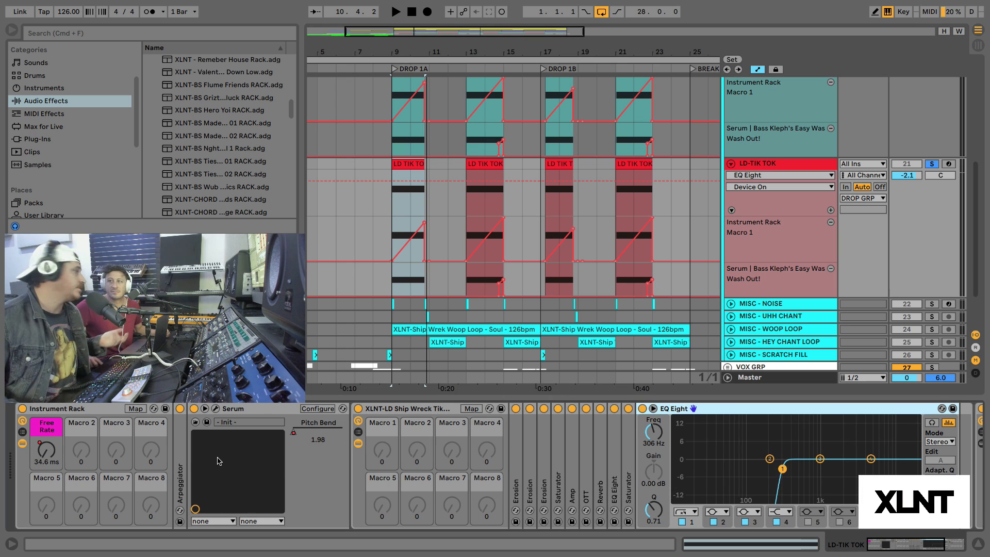
drag(510, 35, 509, 10)
click(931, 165)
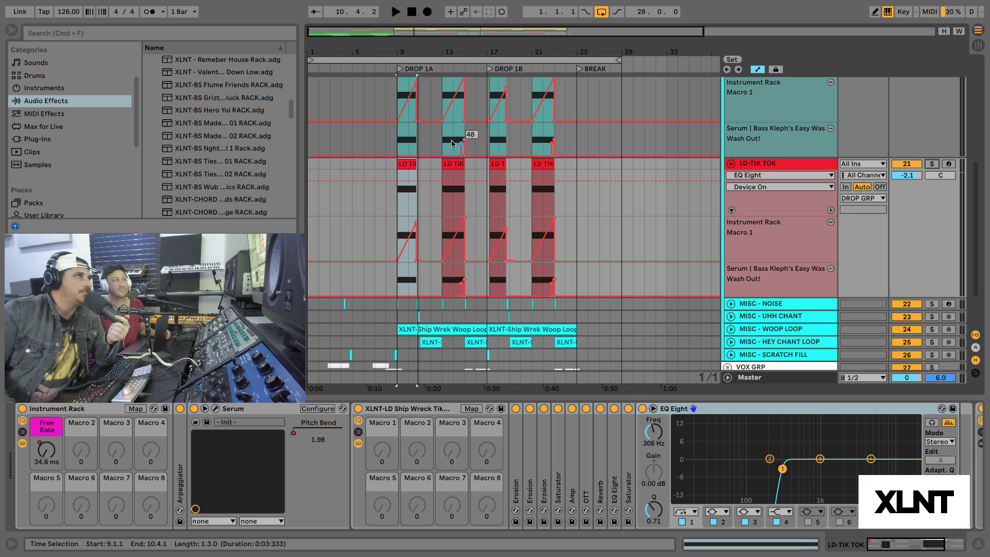
scroll(366, 82, right, 3)
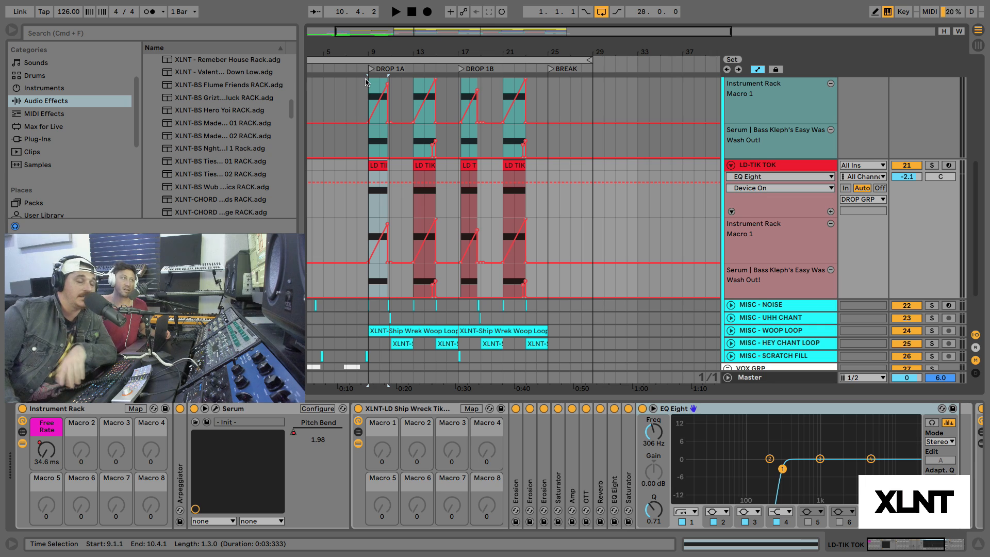
drag(387, 55, 392, 50)
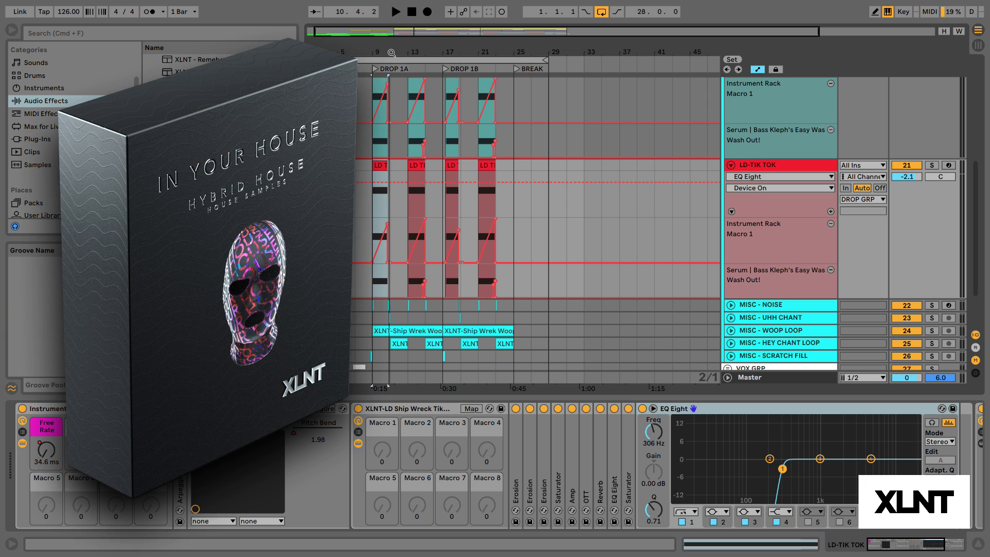
drag(392, 52, 383, 52)
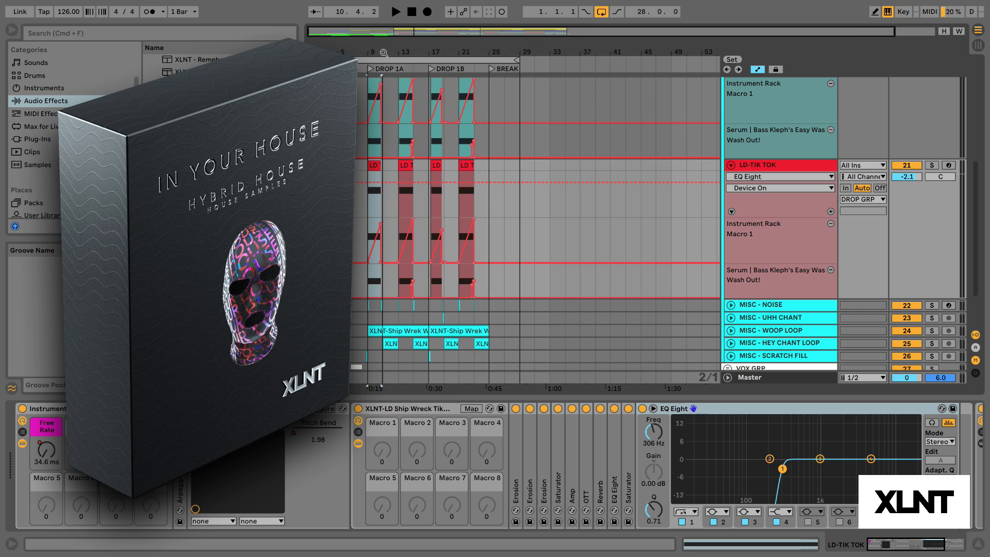
drag(384, 53, 381, 53)
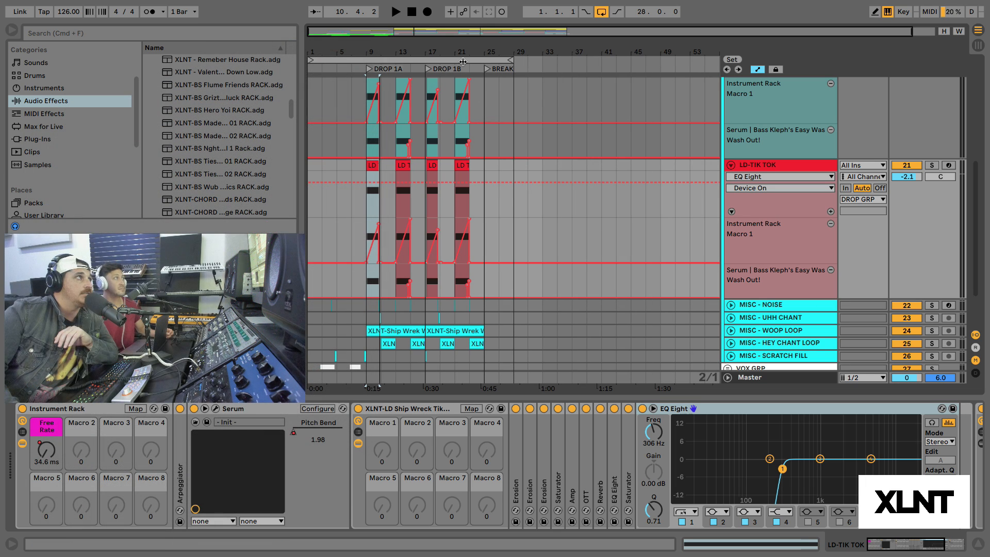
drag(435, 48, 435, 44)
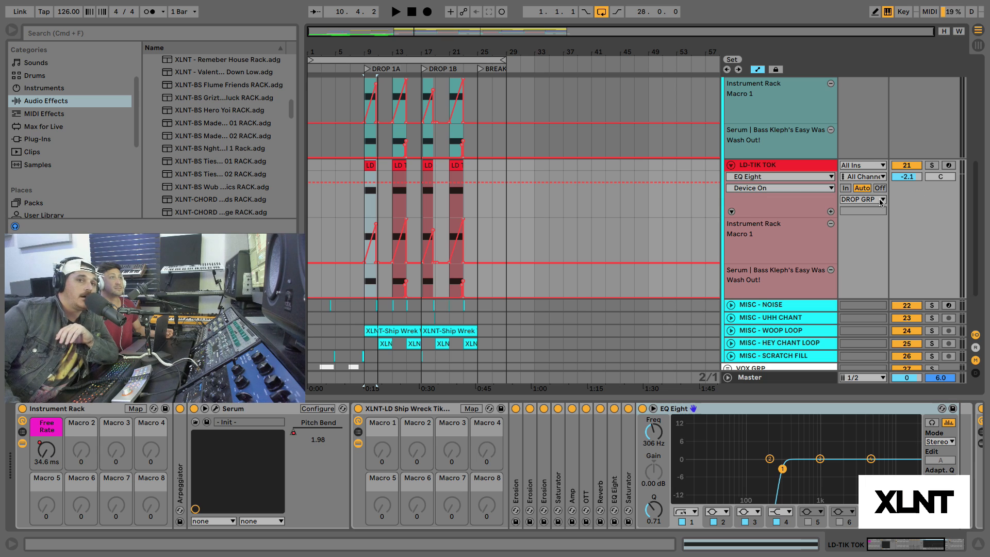
Fold both LD-TIK TOK tracks in the arrangement to hide their automation lanes.
click(732, 166)
scroll(730, 103, up, 3)
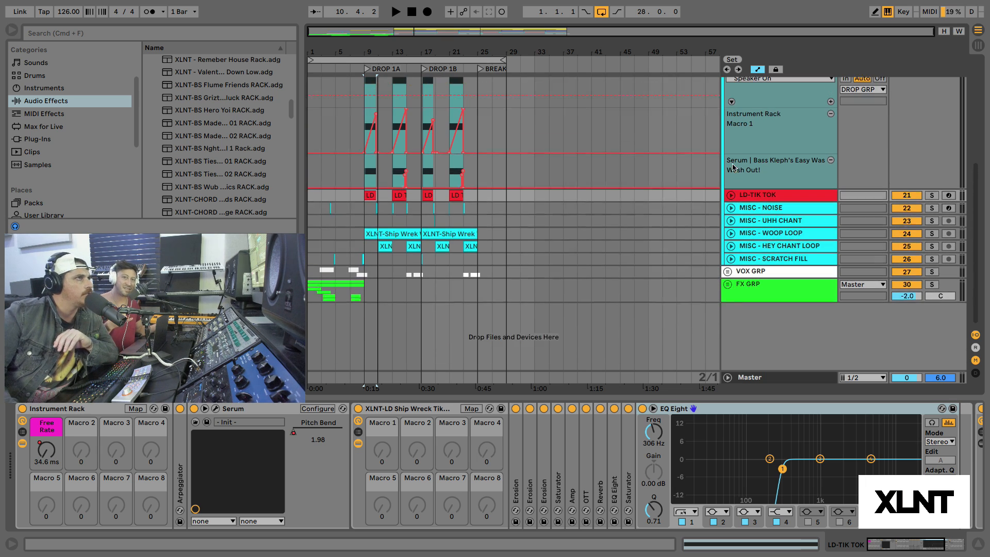
click(731, 82)
scroll(527, 116, up, 3)
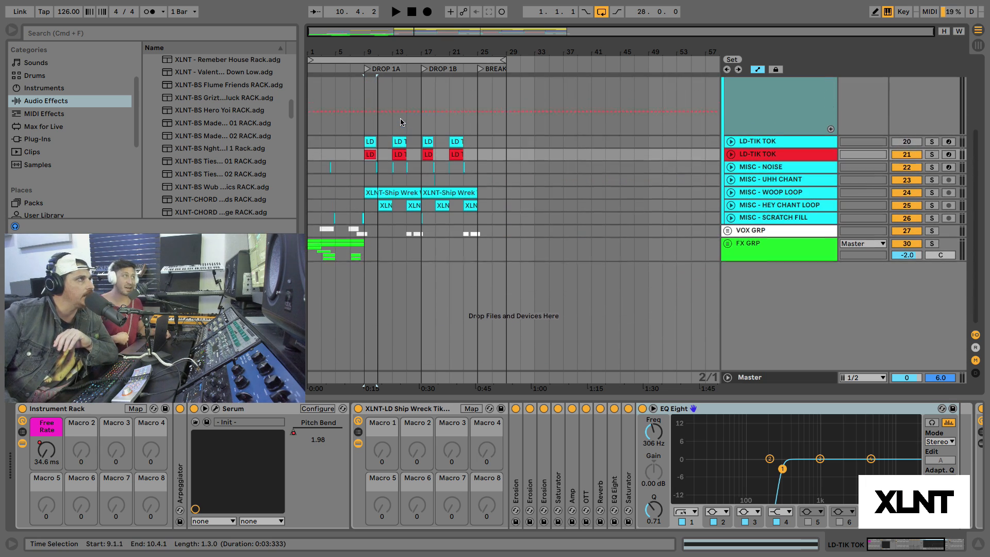
Play the full arrangement from bar 5, leading into the drop.
click(335, 95)
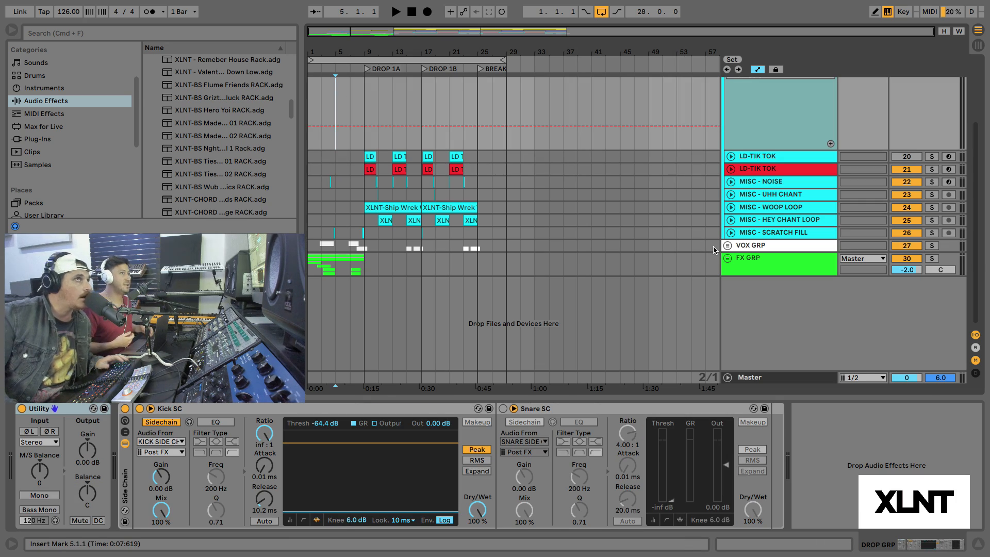
key(space)
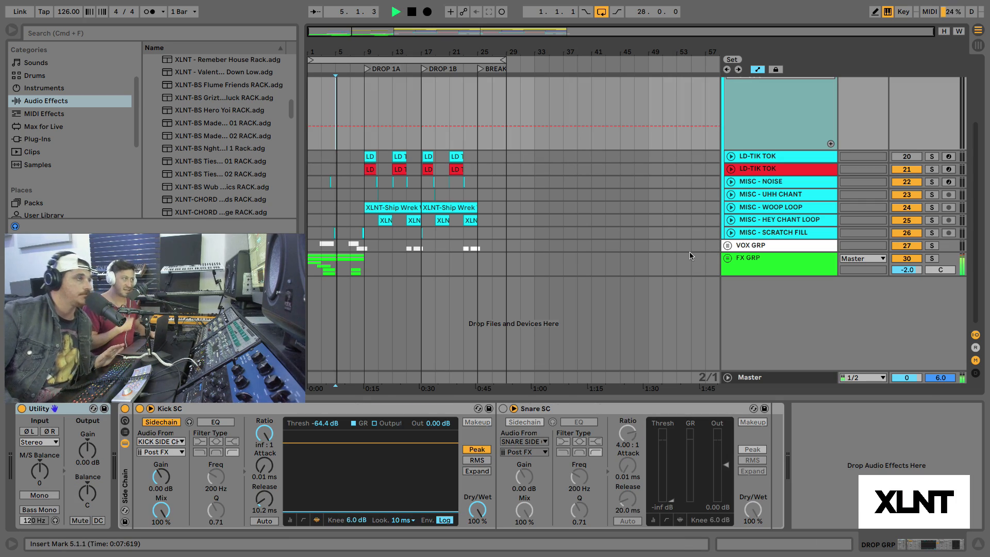